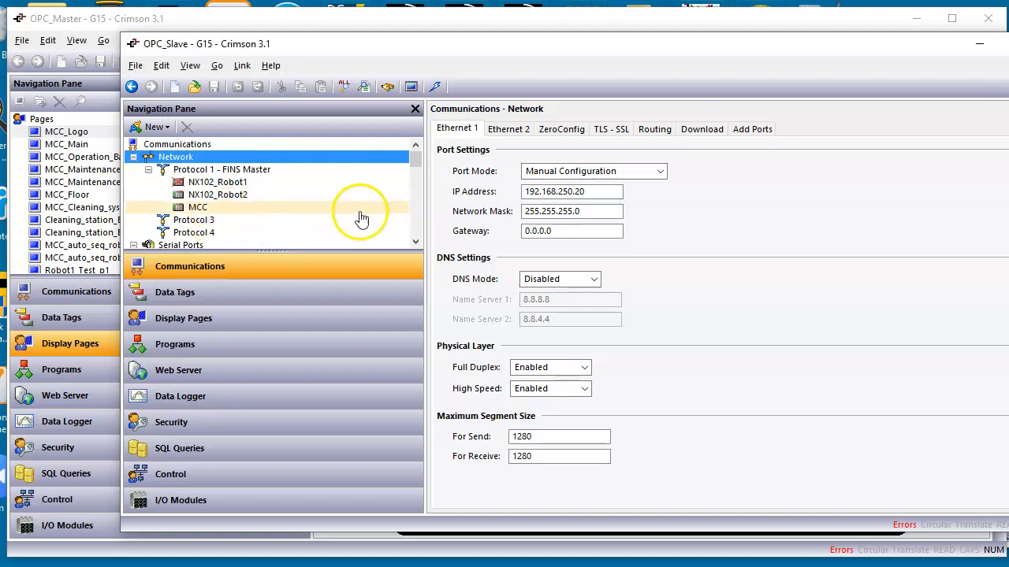
Examine the OPCWorx Proxy service settings in the OPC_Slave database, including its enable state, TCP port and session limit.
click(414, 215)
click(418, 221)
click(416, 217)
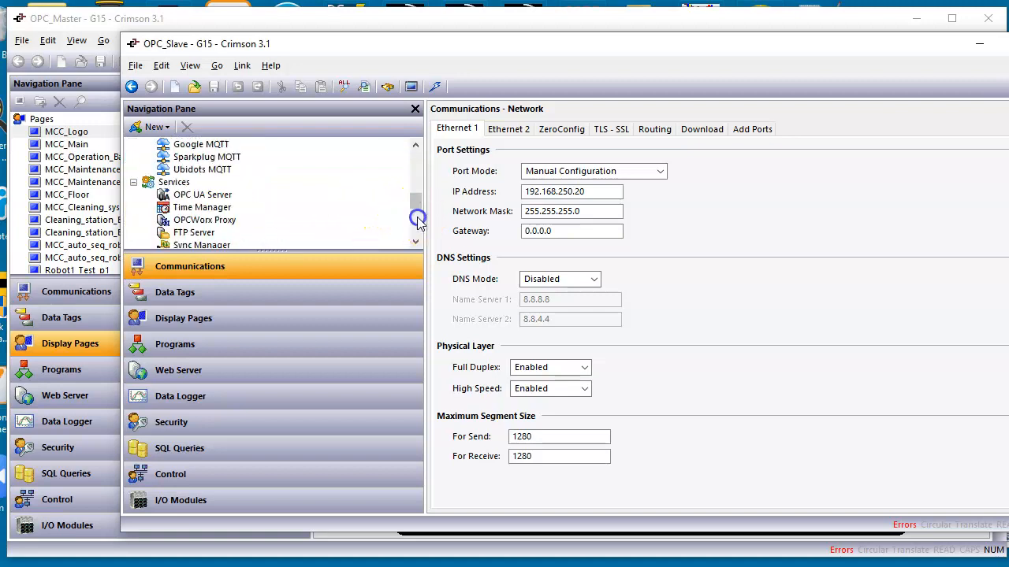
drag(390, 249, 369, 387)
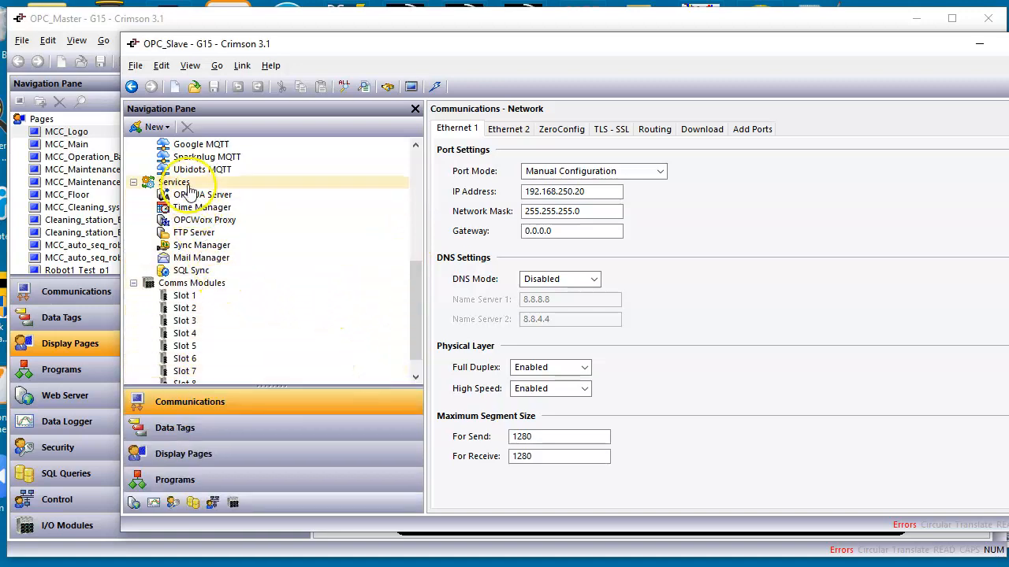
click(242, 222)
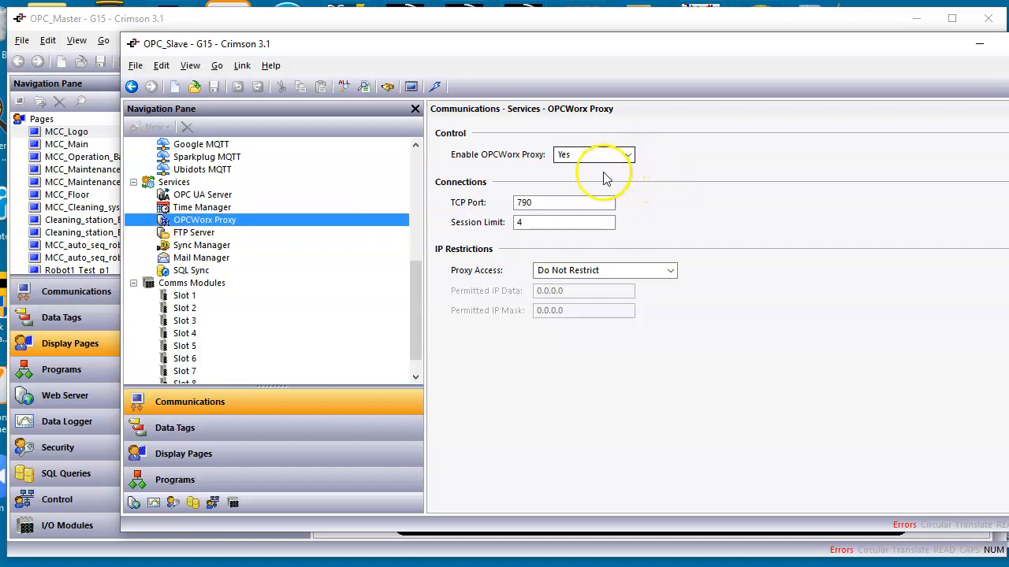
click(542, 222)
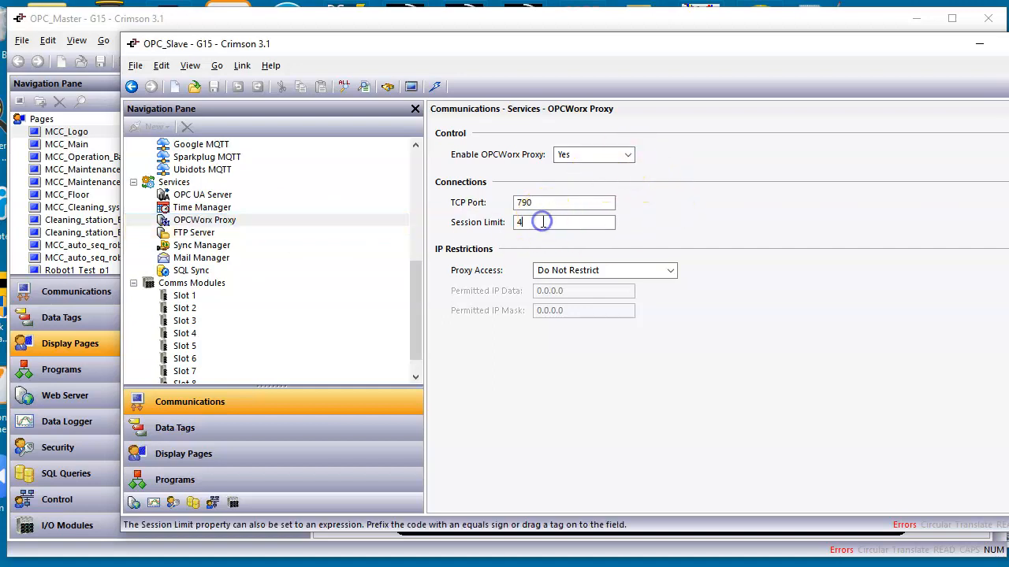
click(541, 223)
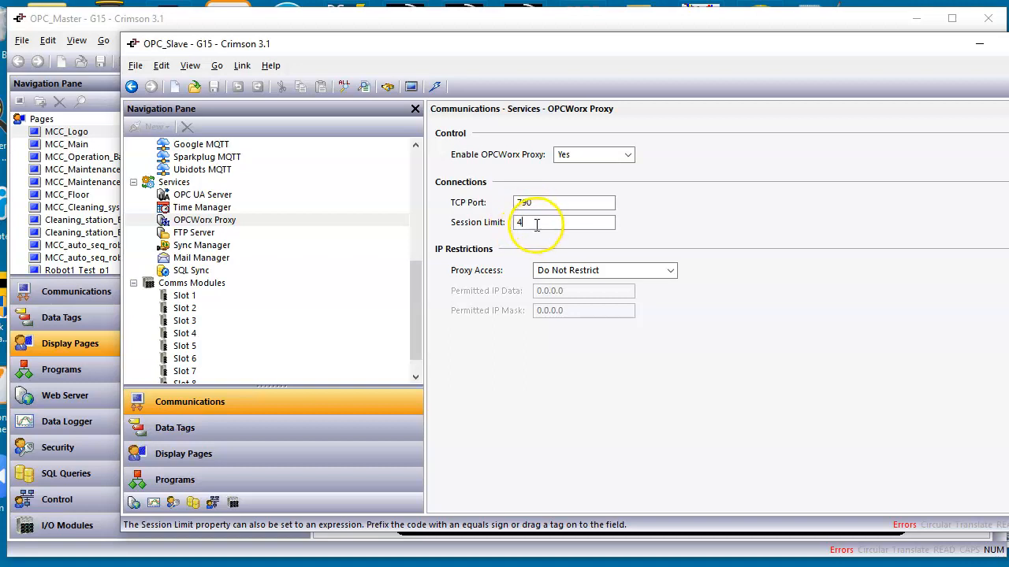
drag(414, 292, 421, 207)
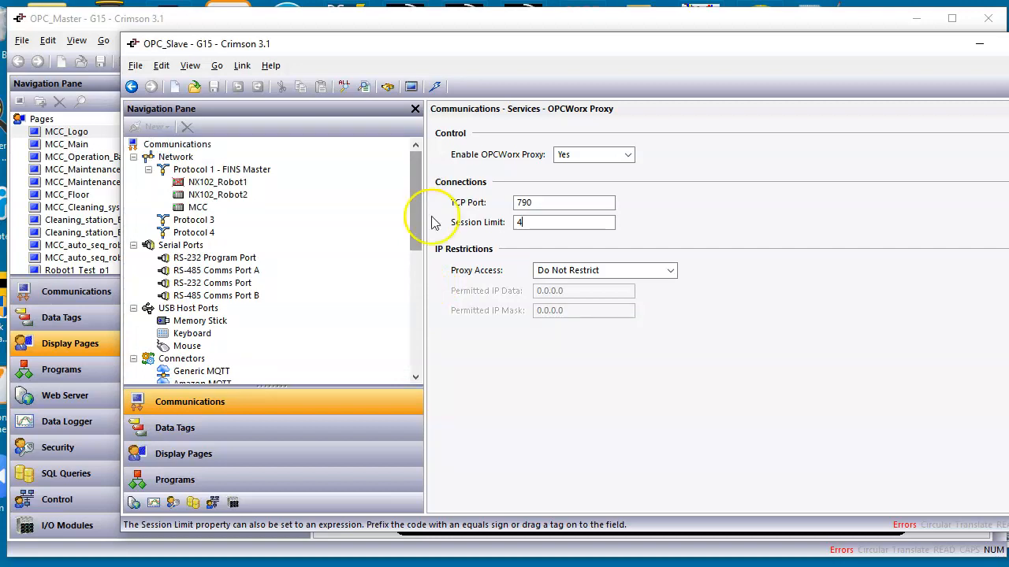
In the OPC_Master database, assign the OPCWorx Proxy TCP/IP Master driver to network Protocol 3.
click(268, 26)
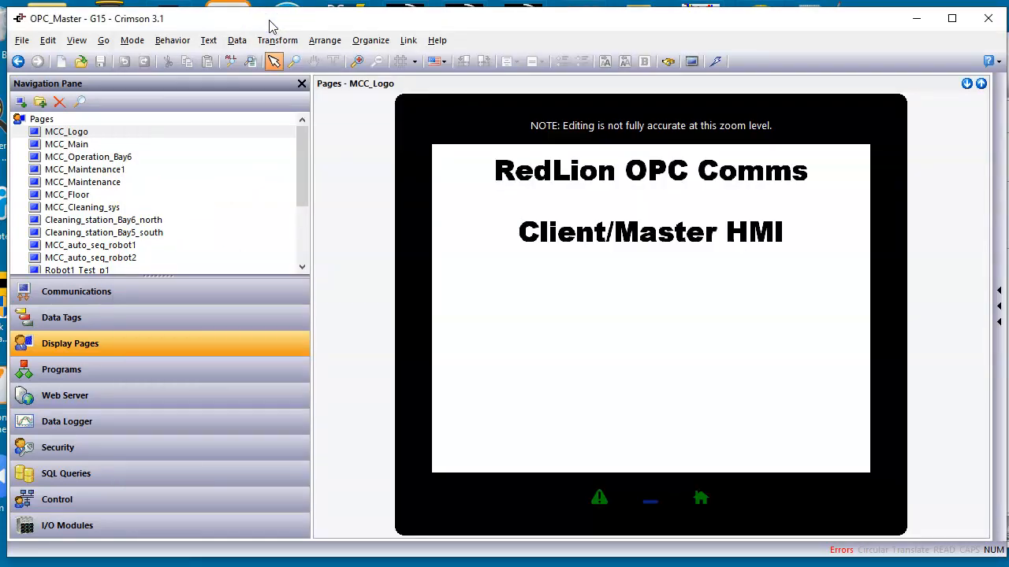
click(189, 296)
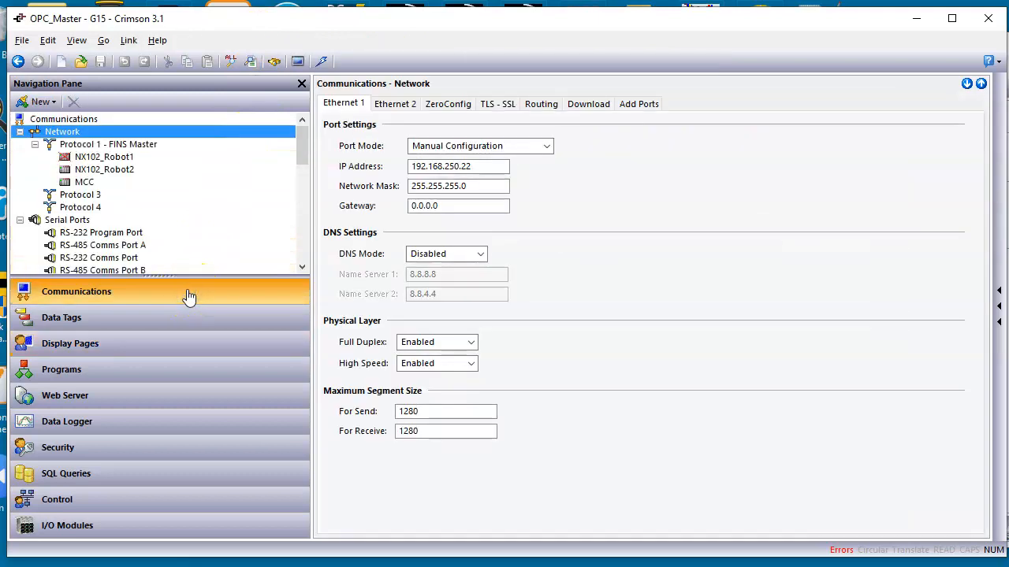
click(116, 199)
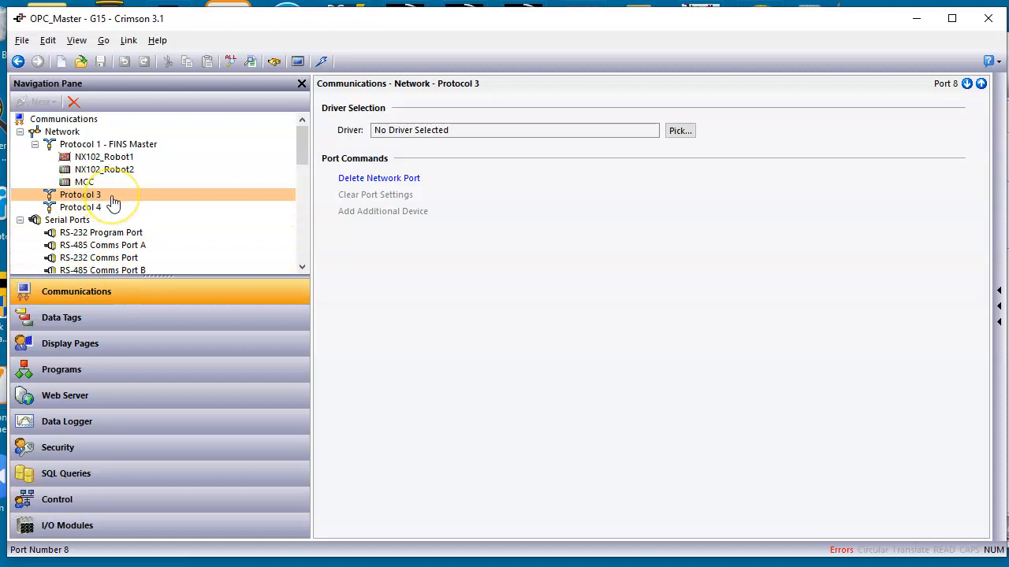
click(683, 132)
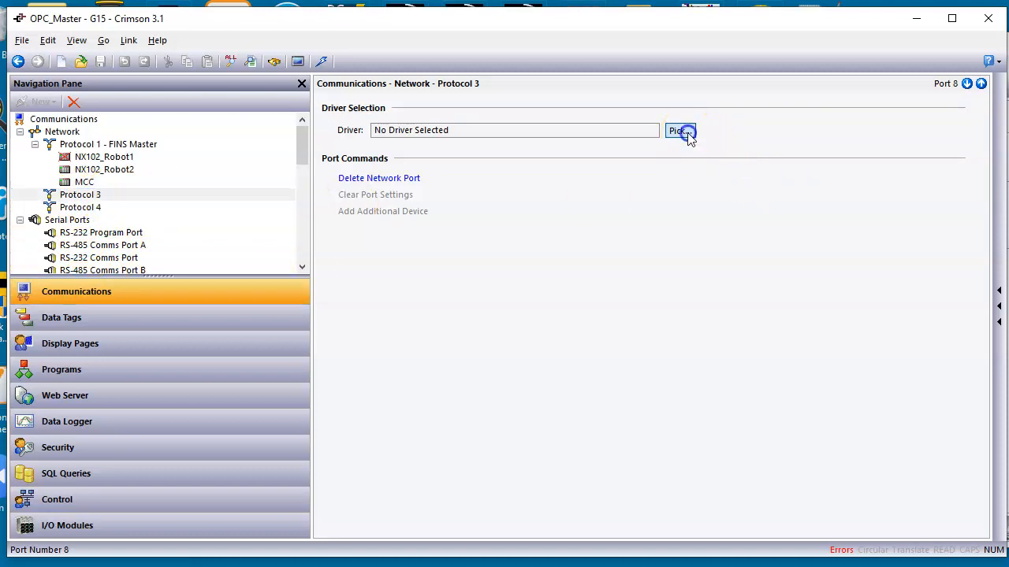
click(447, 303)
click(447, 303)
click(446, 303)
click(447, 304)
click(446, 302)
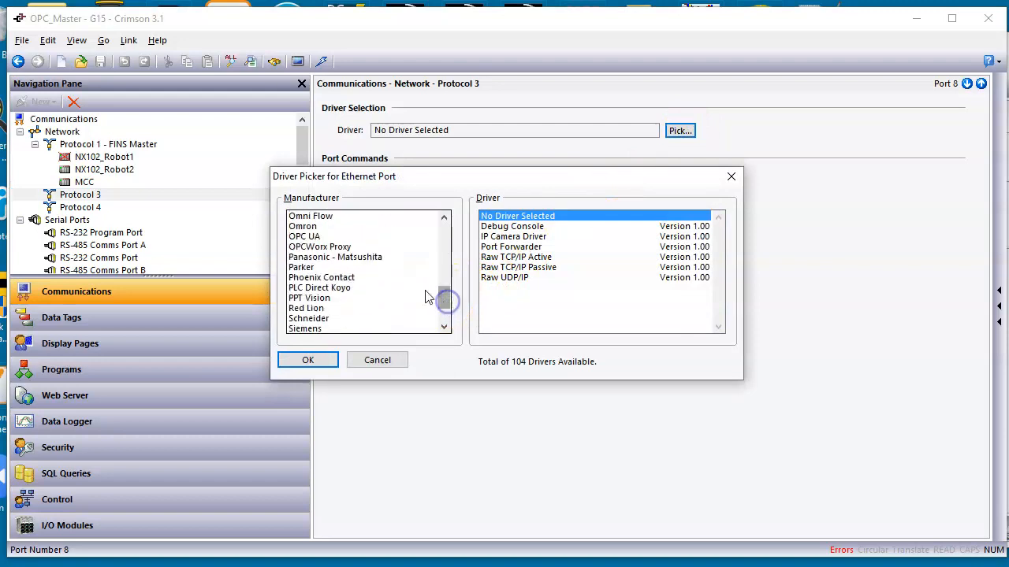
click(327, 247)
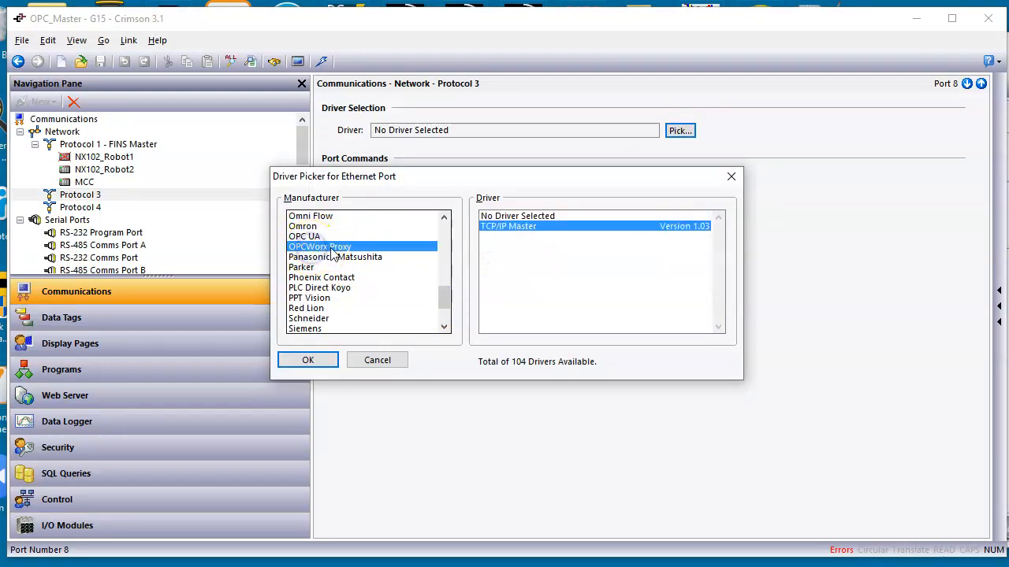
click(536, 229)
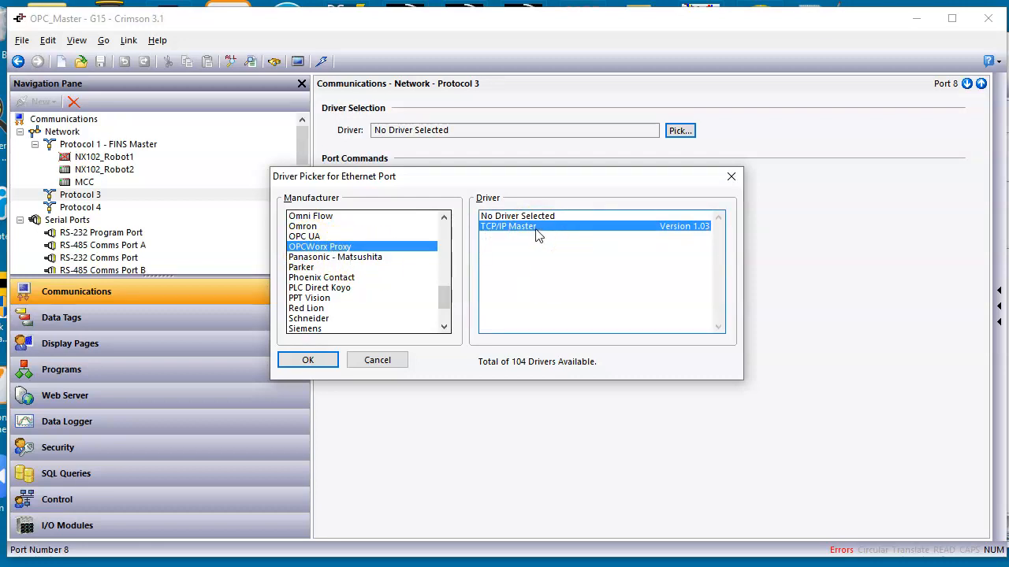
click(315, 361)
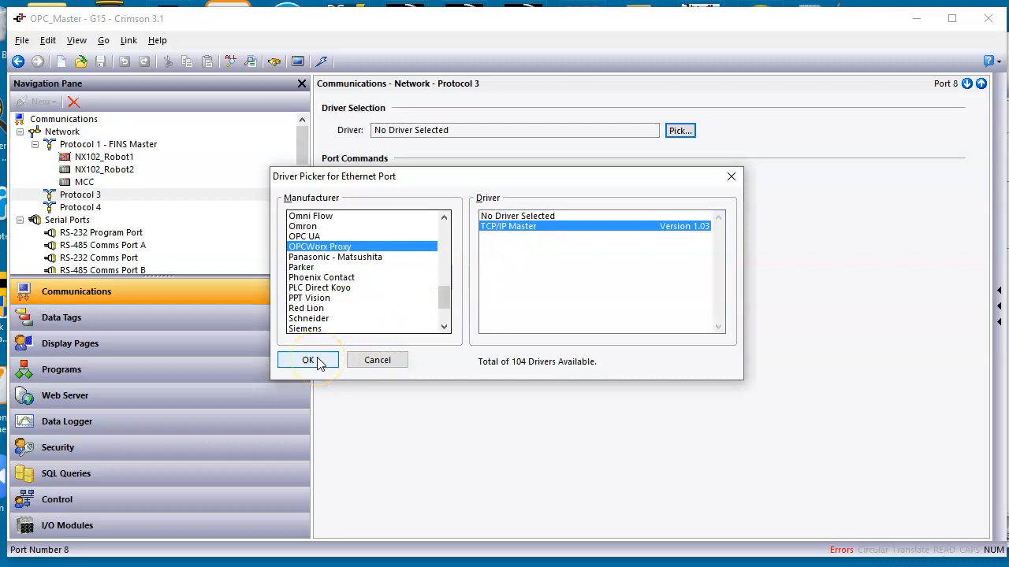
click(308, 360)
Review the new HMI1 device settings and compare the Ethernet 1 IP addresses of the OPC_Slave and OPC_Master databases.
click(102, 197)
click(85, 209)
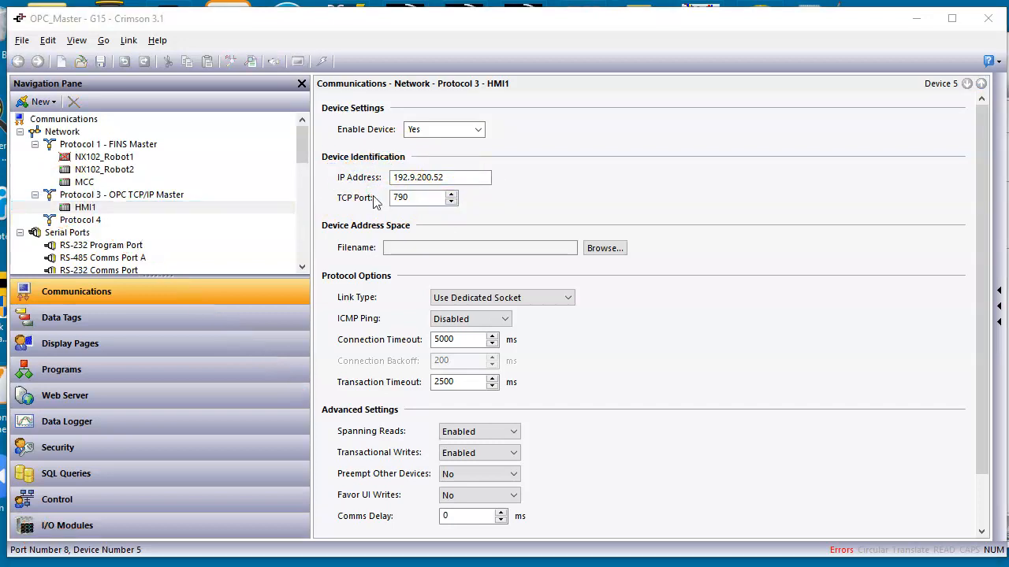
mouse_move(707, 552)
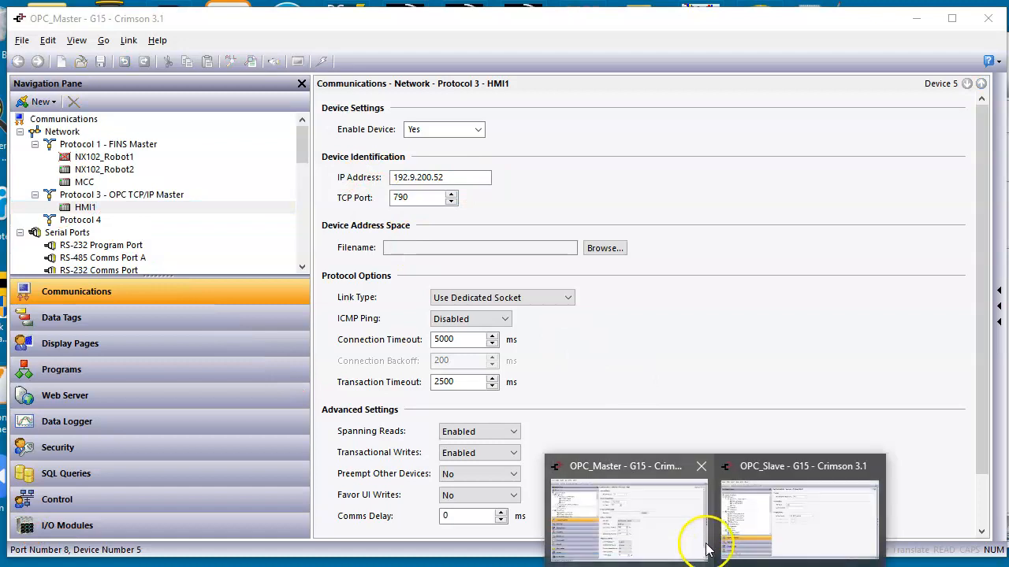
click(780, 518)
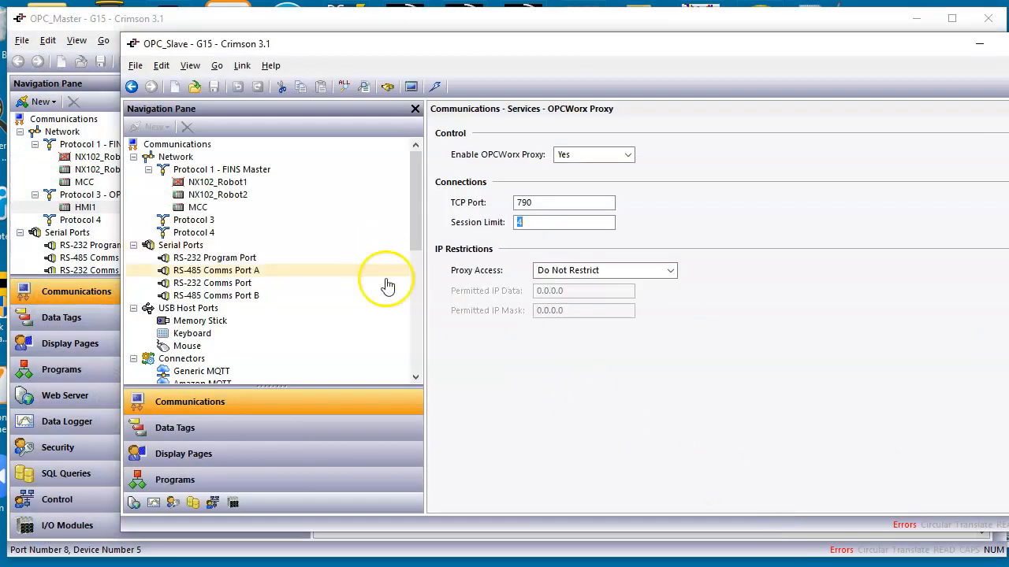
key(alt+d)
drag(515, 376, 195, 165)
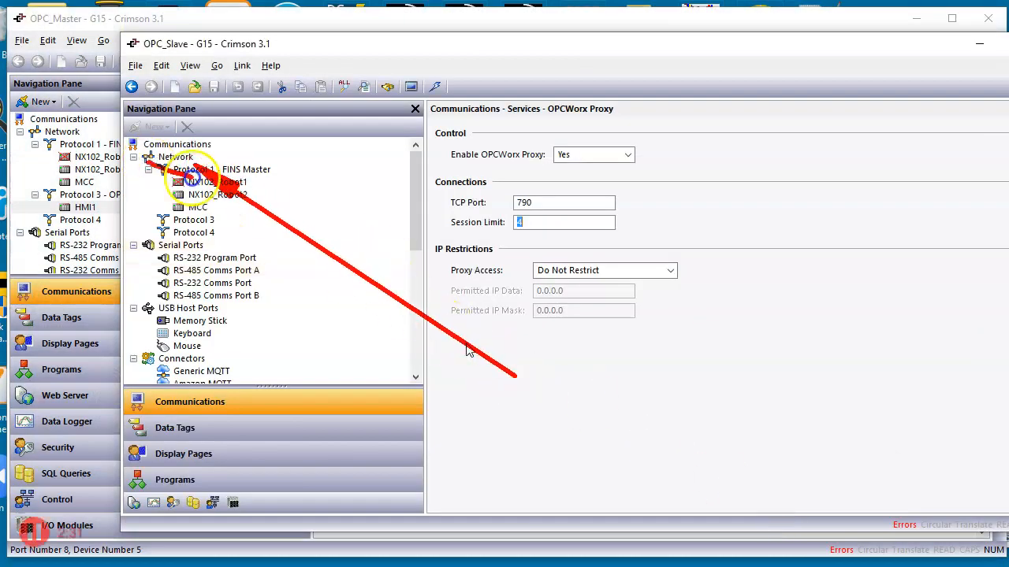
key(Escape)
click(181, 158)
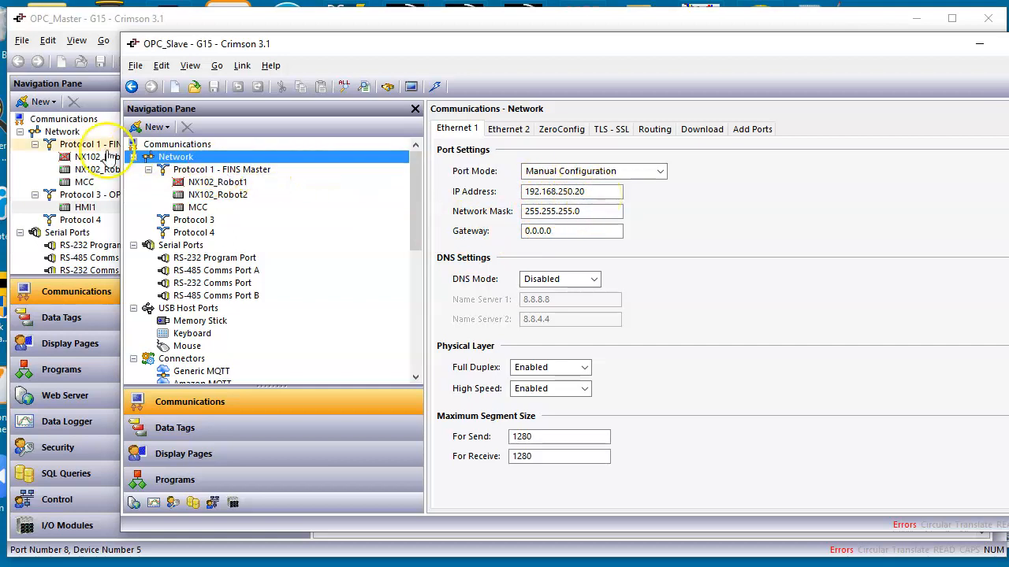
click(63, 132)
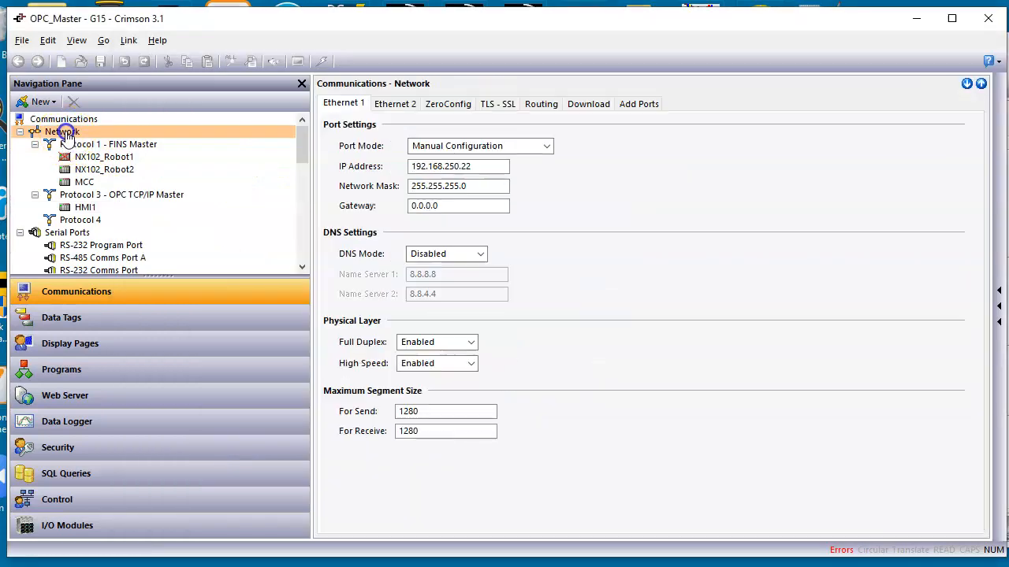
Set the IP address of the HMI1 device under Protocol 3 to 192.168.250.20.
click(84, 207)
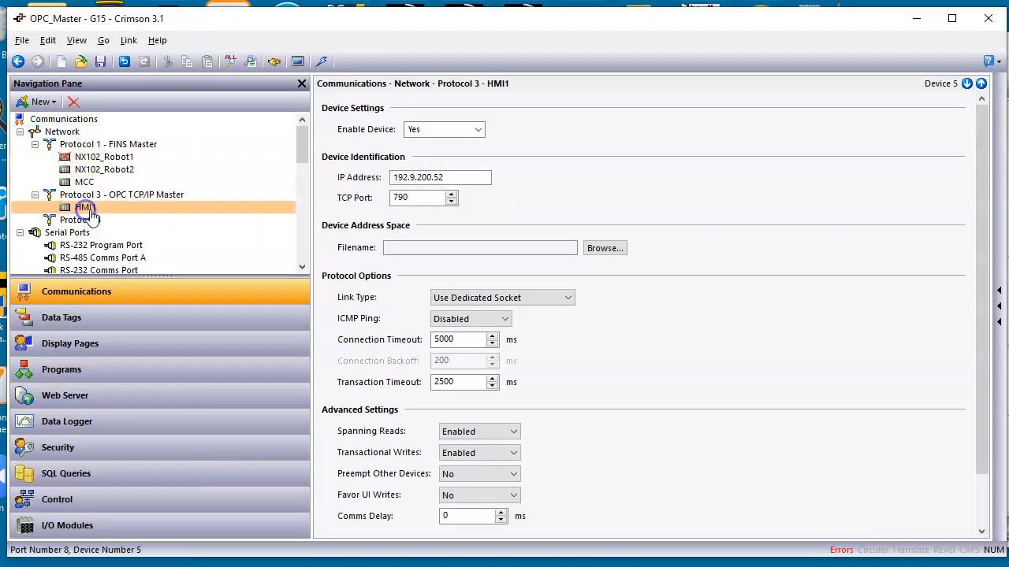
click(468, 176)
text(19)
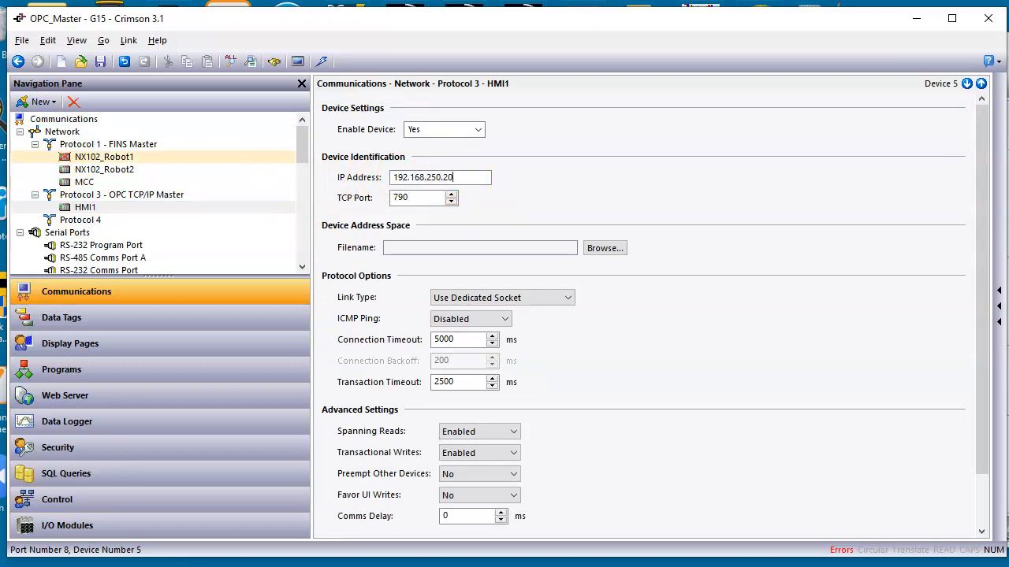
key(Return)
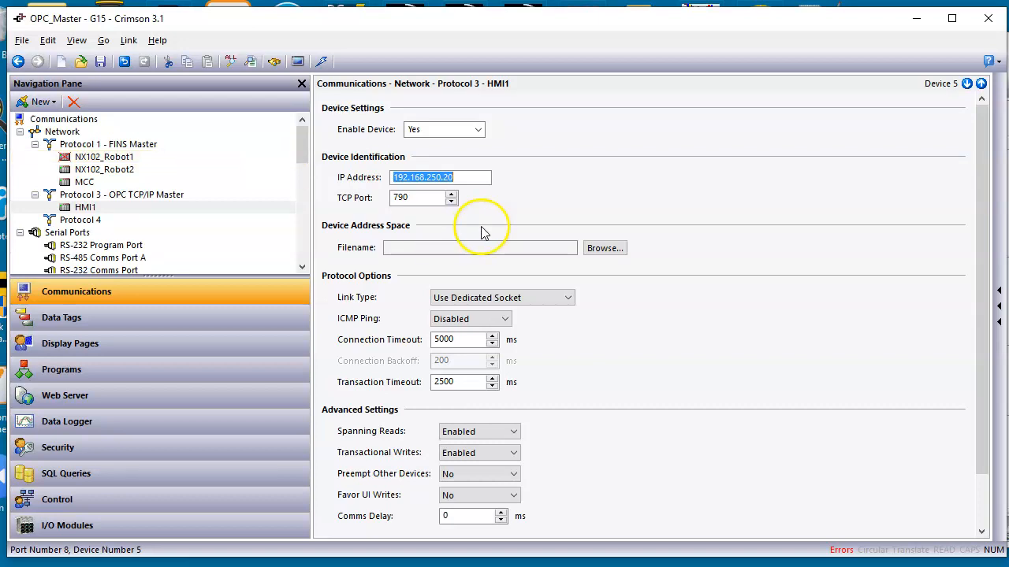
Load OPC_Slave.cd31 from the OPC_Proxy_210511 folder as the HMI1 device's address space file.
click(606, 249)
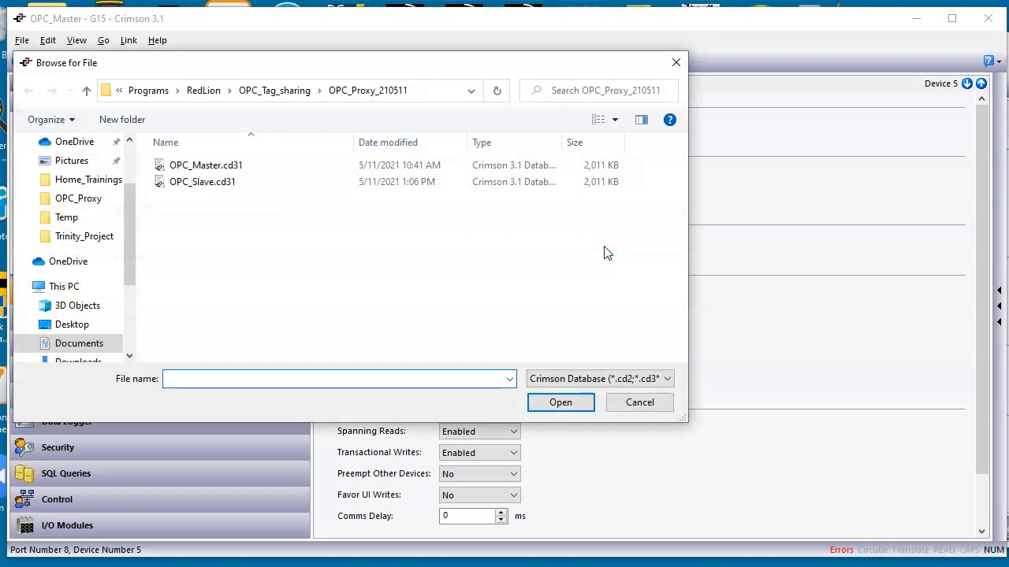
click(186, 186)
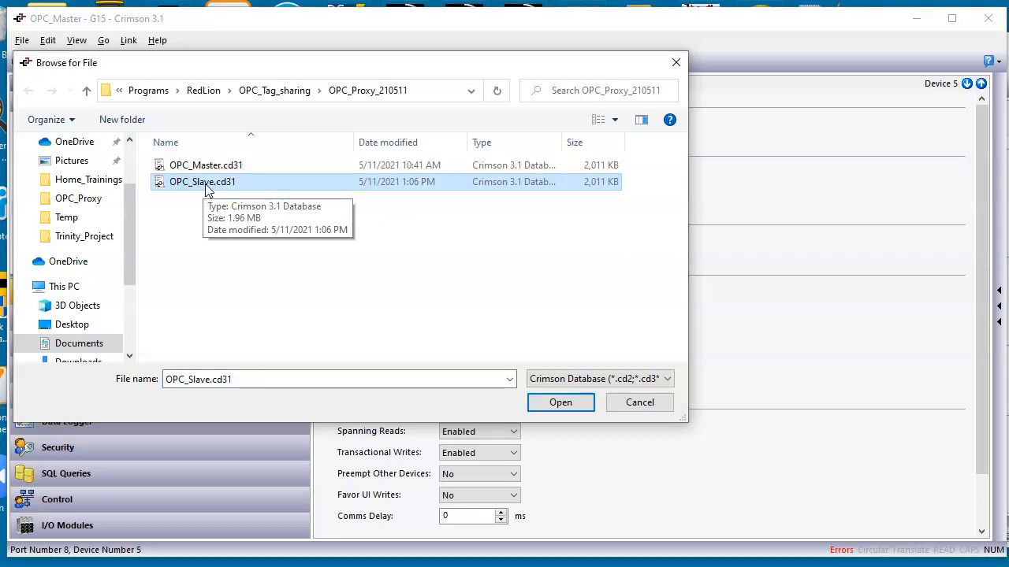
click(554, 403)
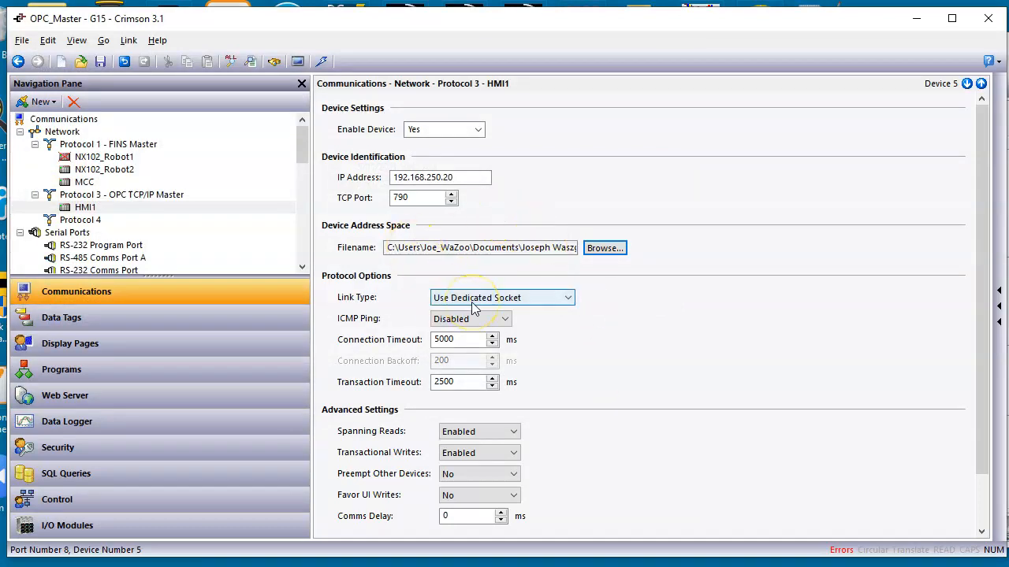
Rename the HMI1 device as HMI_192_168_250_20.
click(84, 209)
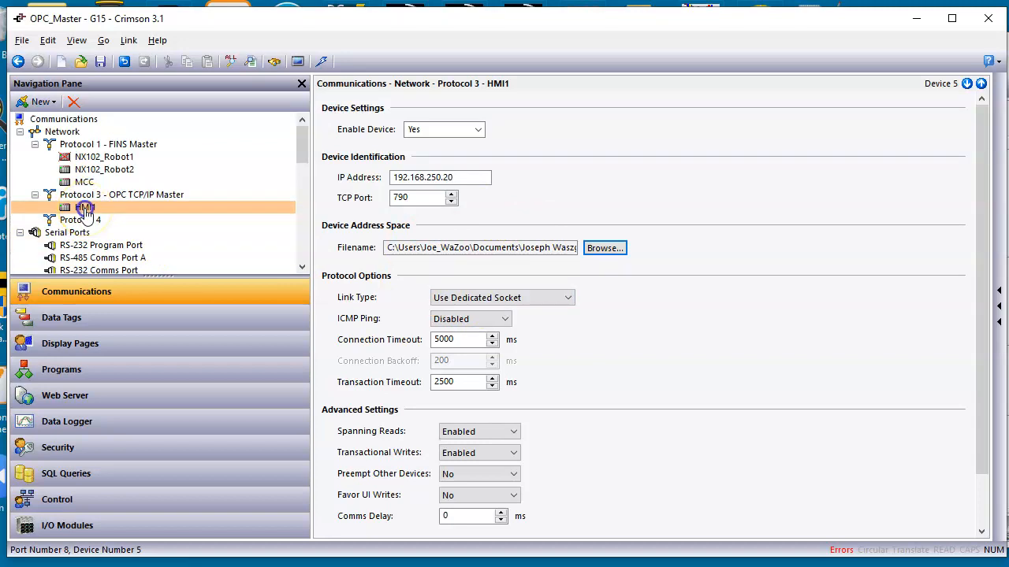
click(92, 211)
click(101, 206)
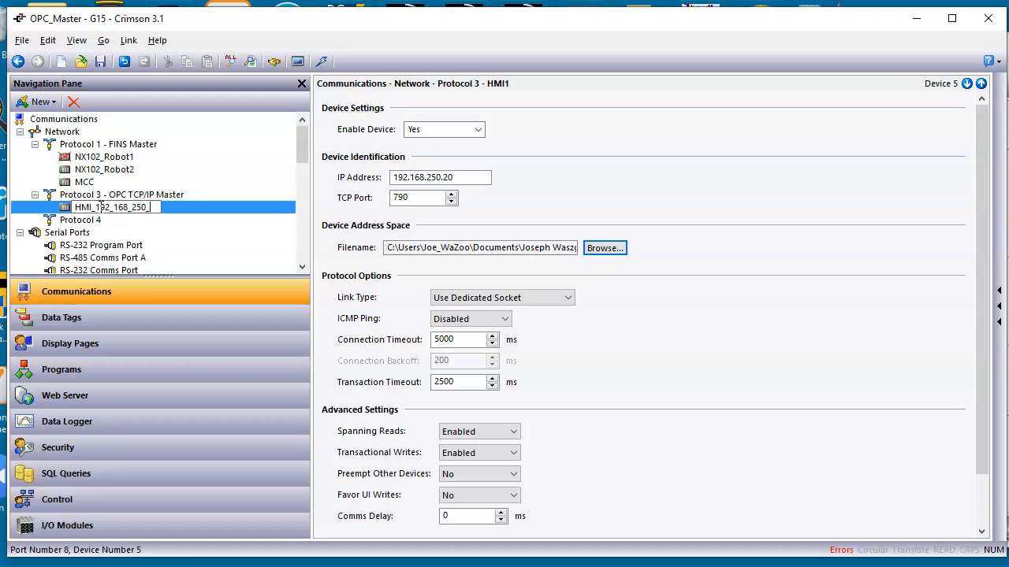
key(Return)
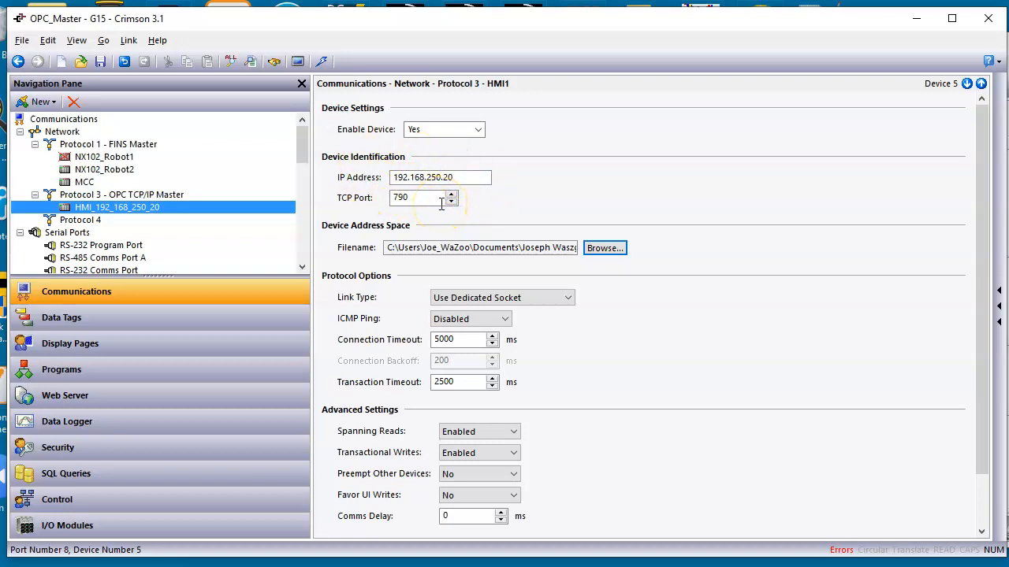
Examine the data source of the N_MCC_PLC_CommsVerify tag in the MCC folder and the MCC device it refers to.
click(156, 319)
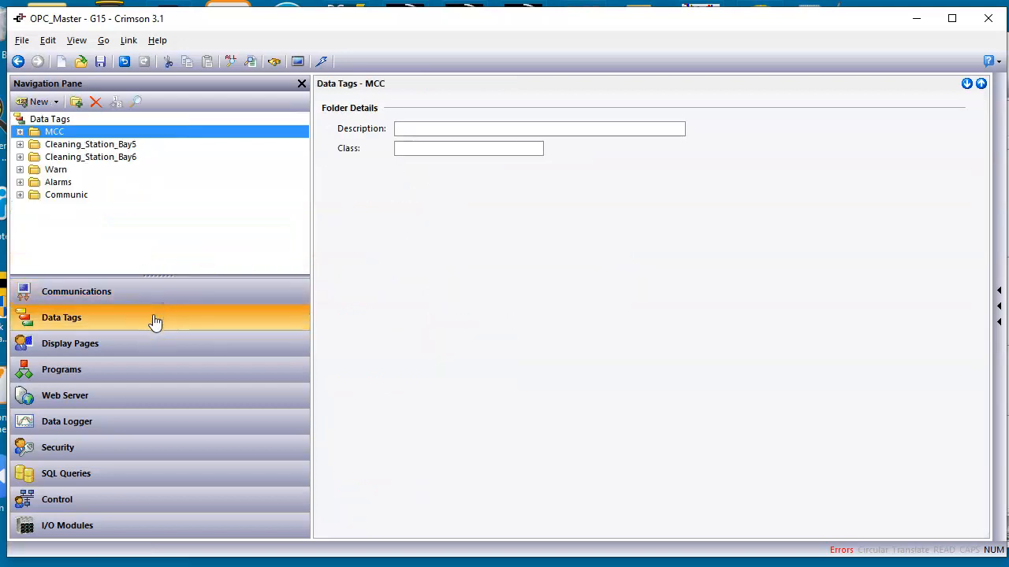
click(21, 132)
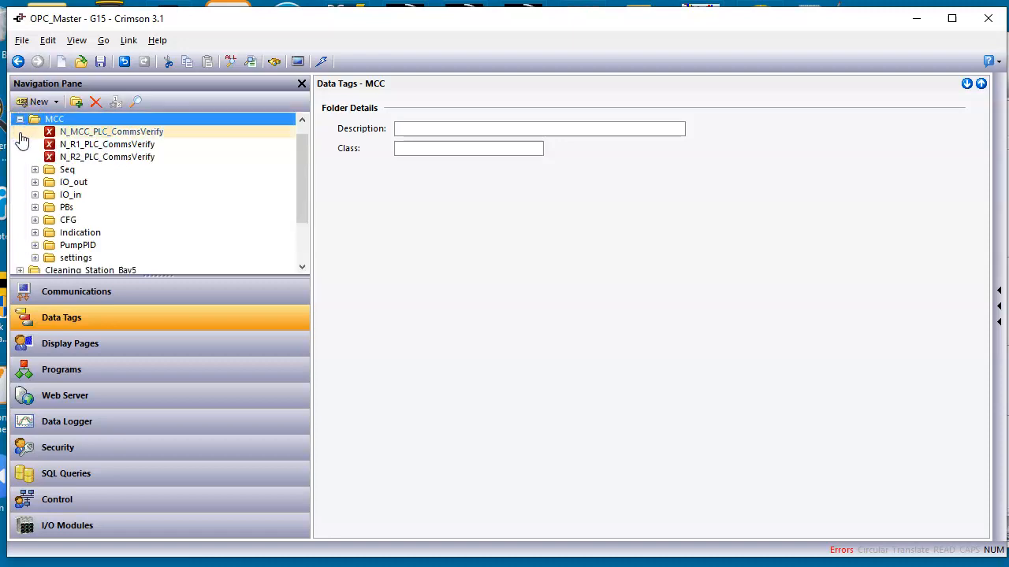
click(94, 134)
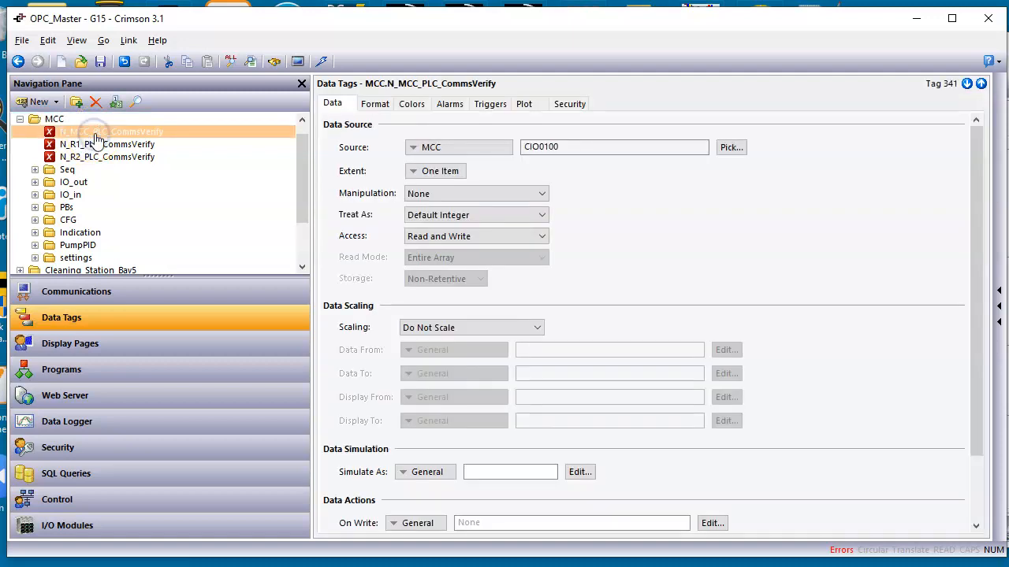
click(418, 147)
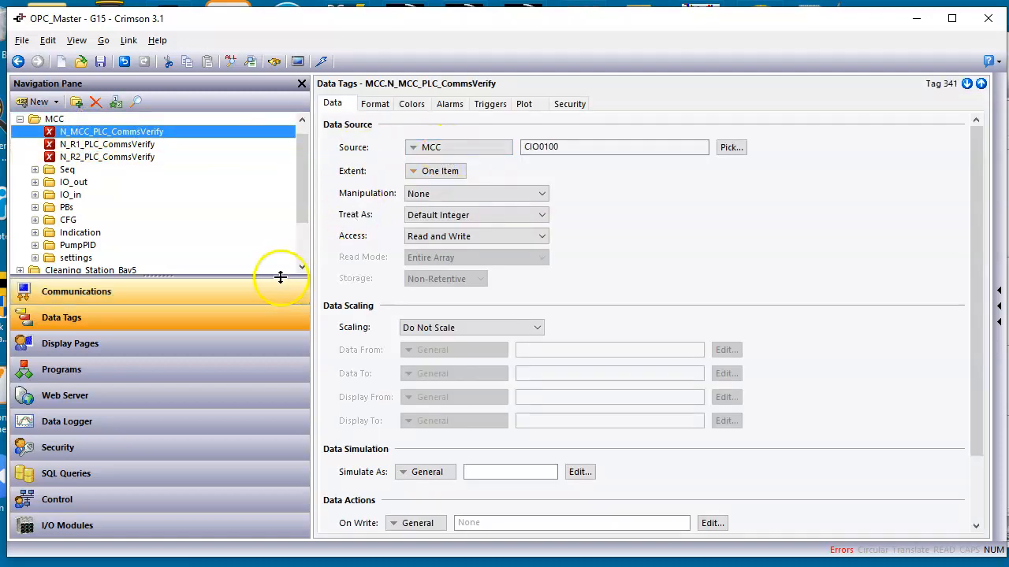
click(209, 295)
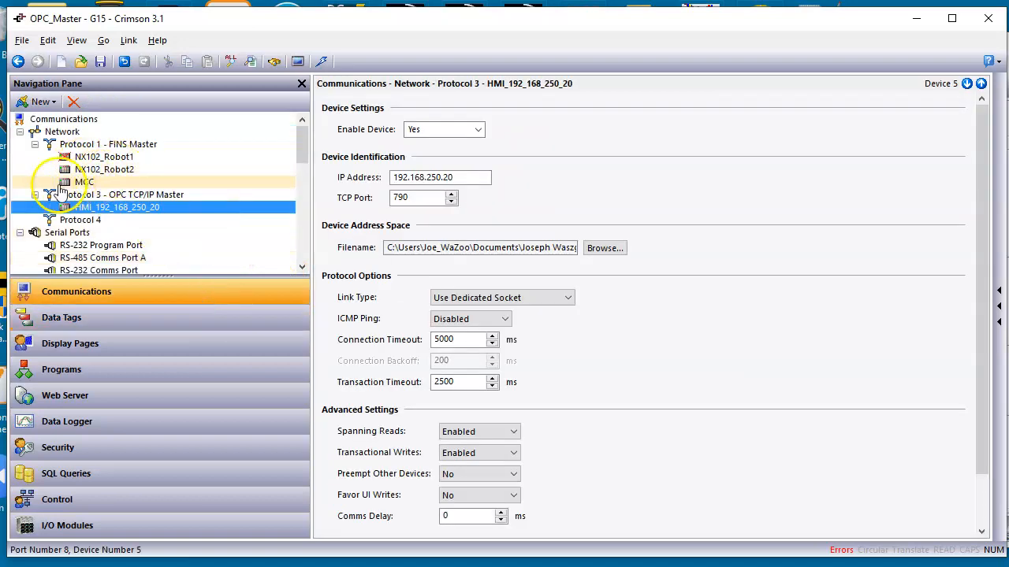
click(83, 182)
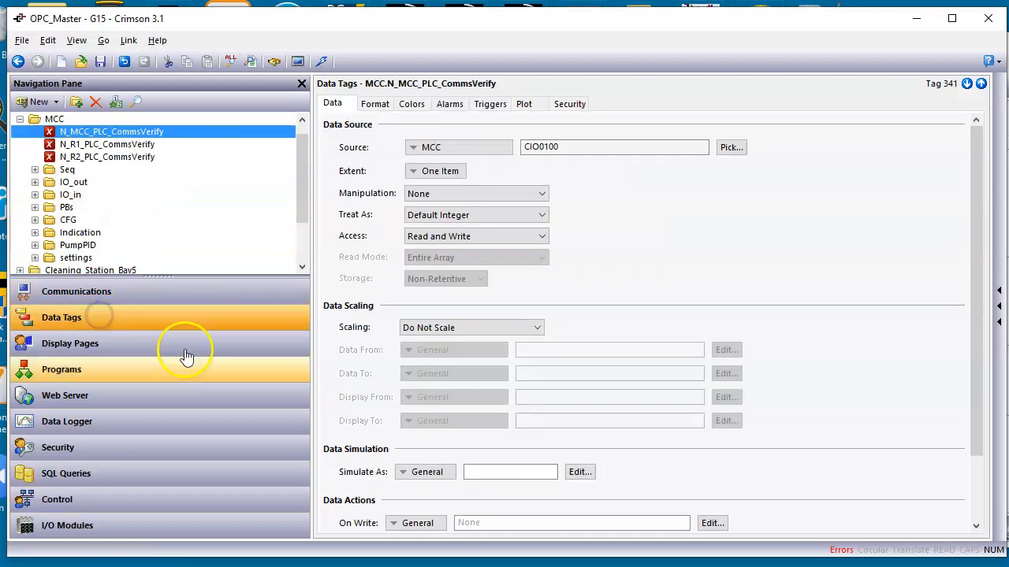
Set the data source of the N_MCC_PLC_CommsVerify tag to MCC.N_MCC_PLC_CommsVerify on the HMI_192_168_250_20 device.
click(36, 531)
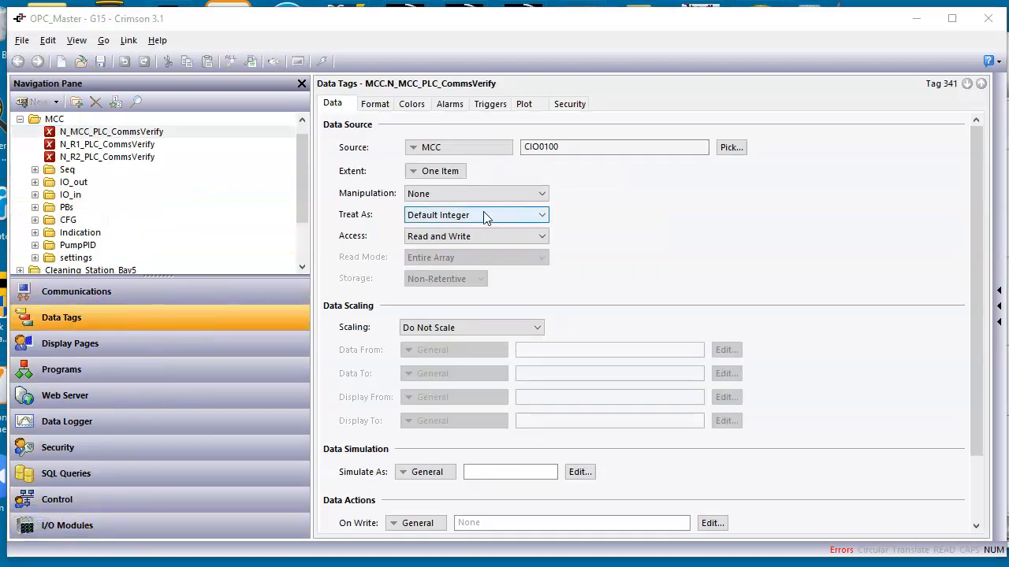
click(473, 152)
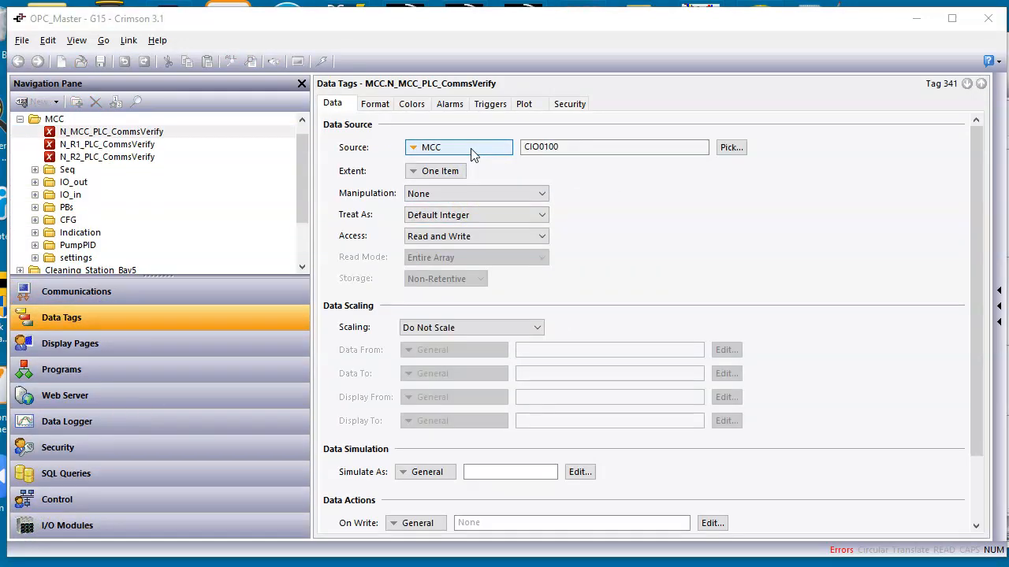
click(472, 152)
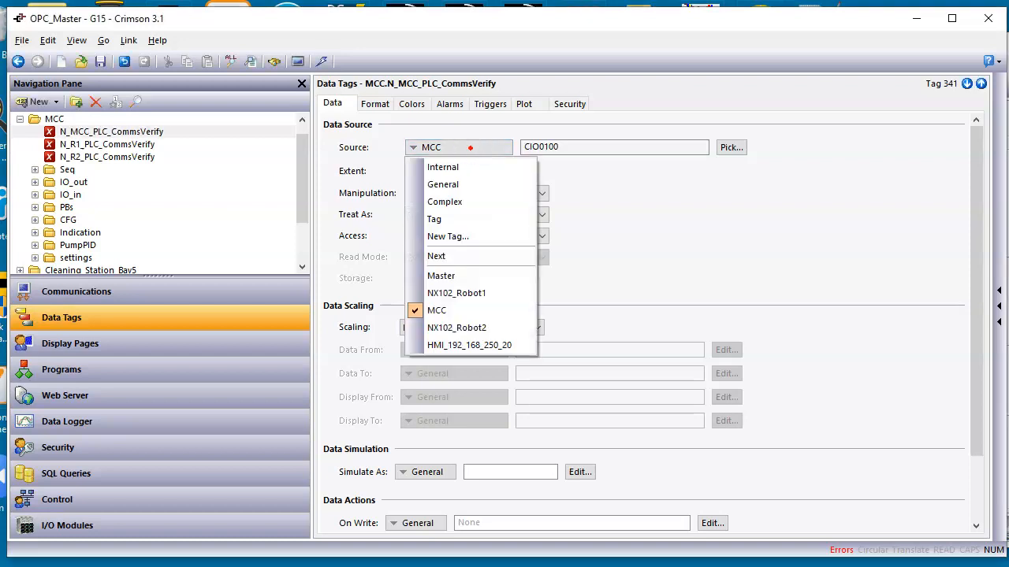
key(Escape)
click(457, 148)
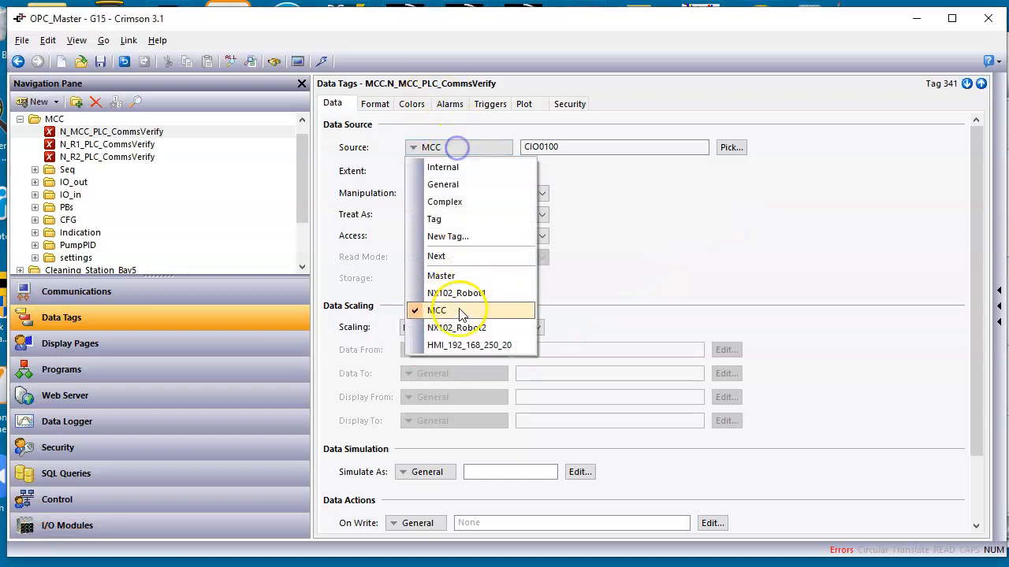
click(463, 345)
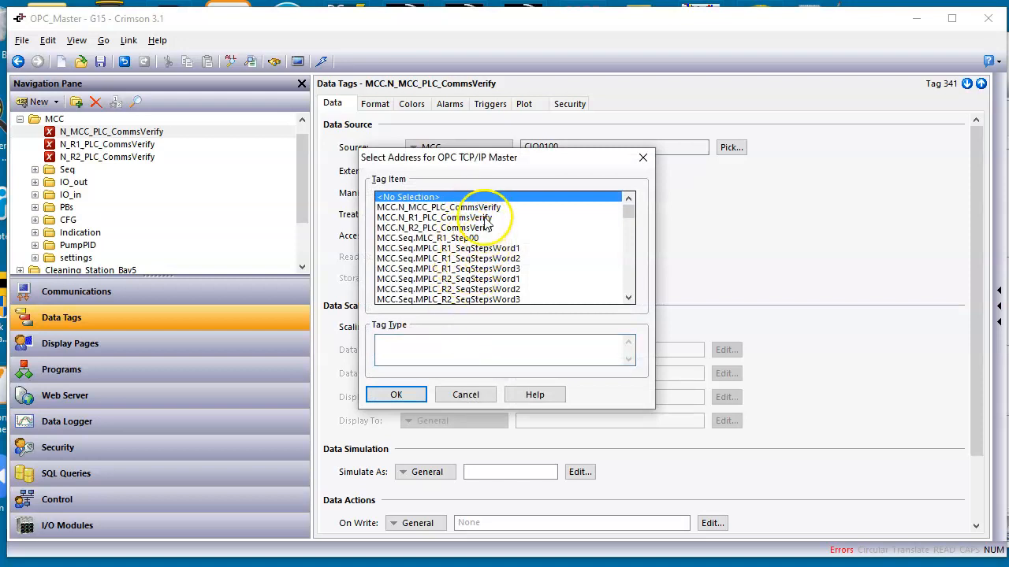
drag(498, 157, 576, 195)
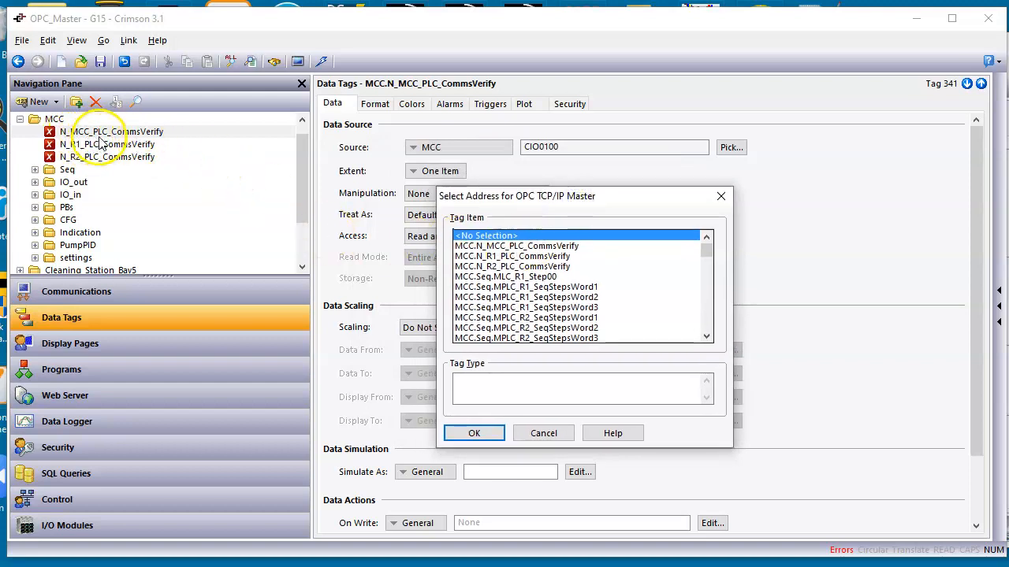
click(490, 247)
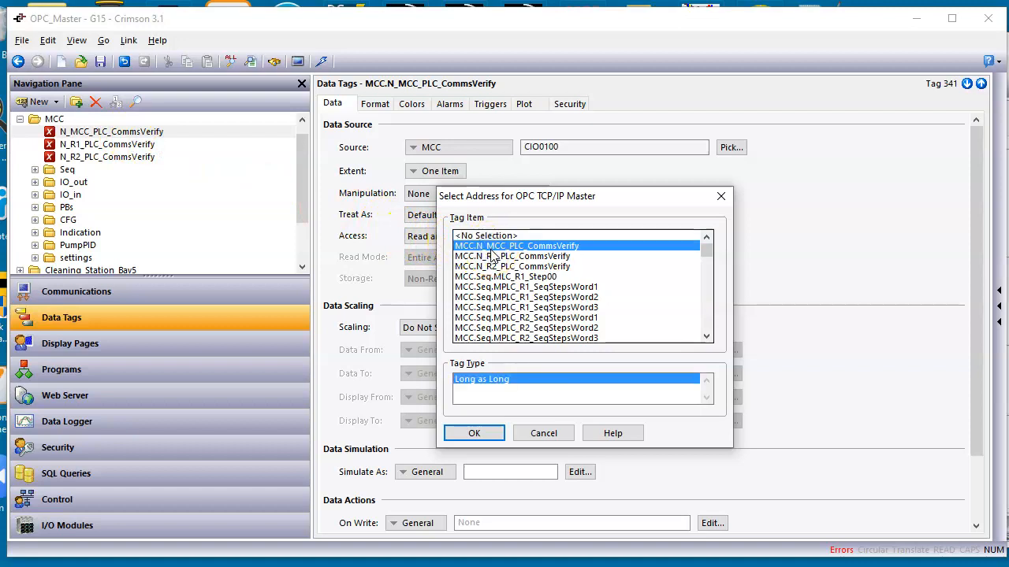
click(488, 434)
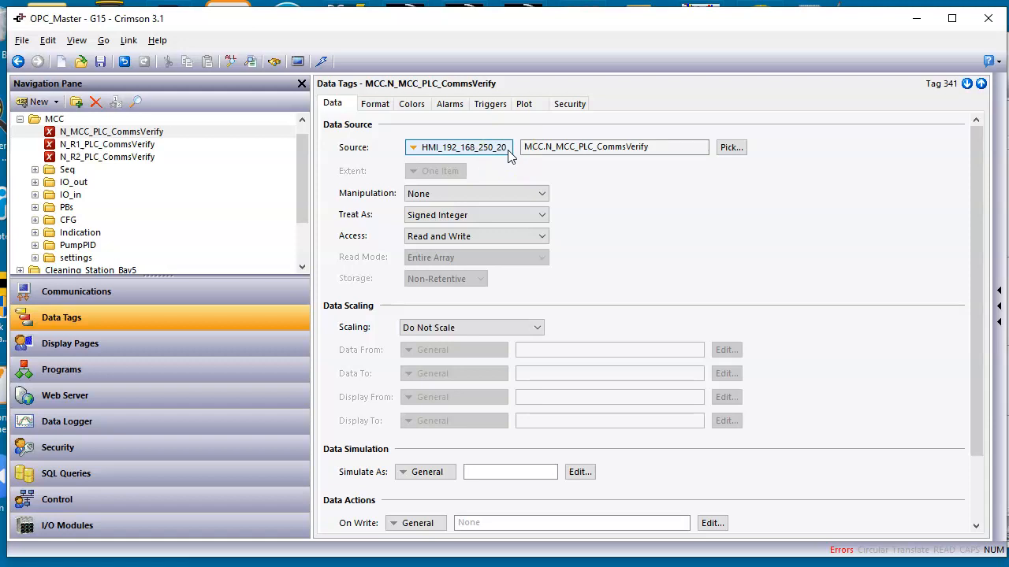
click(142, 144)
click(454, 147)
click(447, 347)
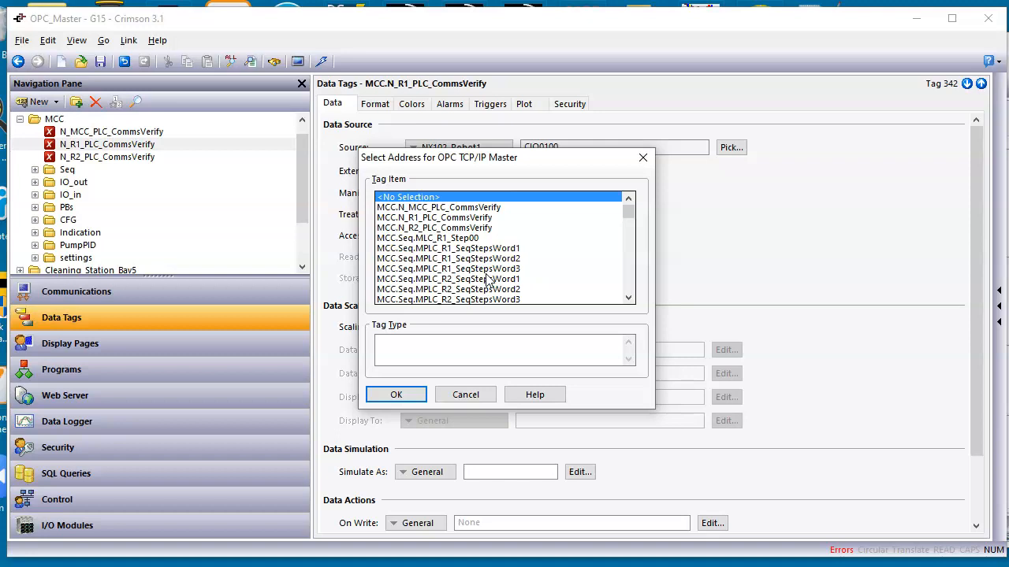
click(465, 394)
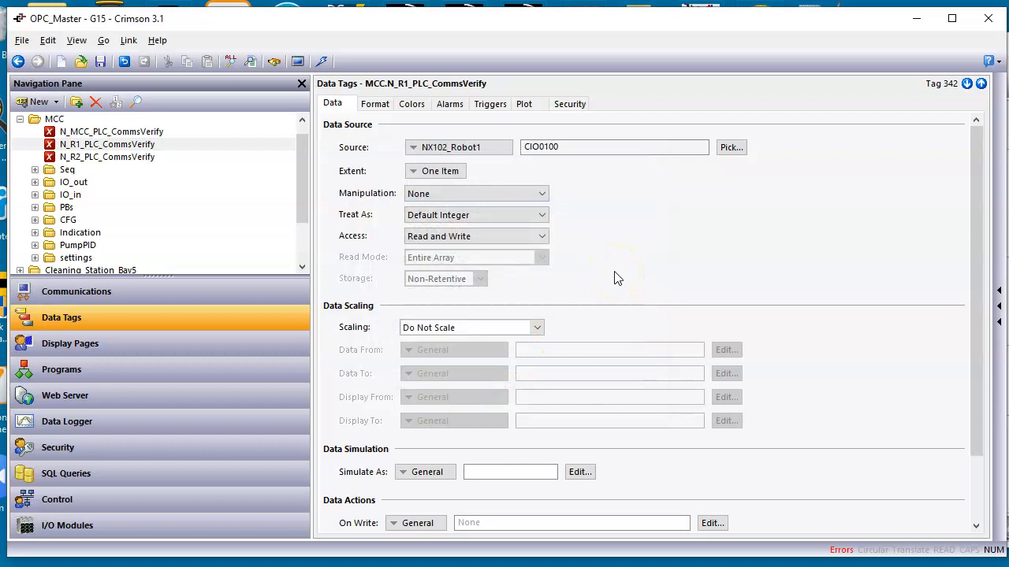
Start exporting the project's data tags and choose the Programs > RedLion > OPC_Tag_sharing > OPC_Proxy_210511 folder as the destination.
drag(305, 205, 307, 173)
click(115, 145)
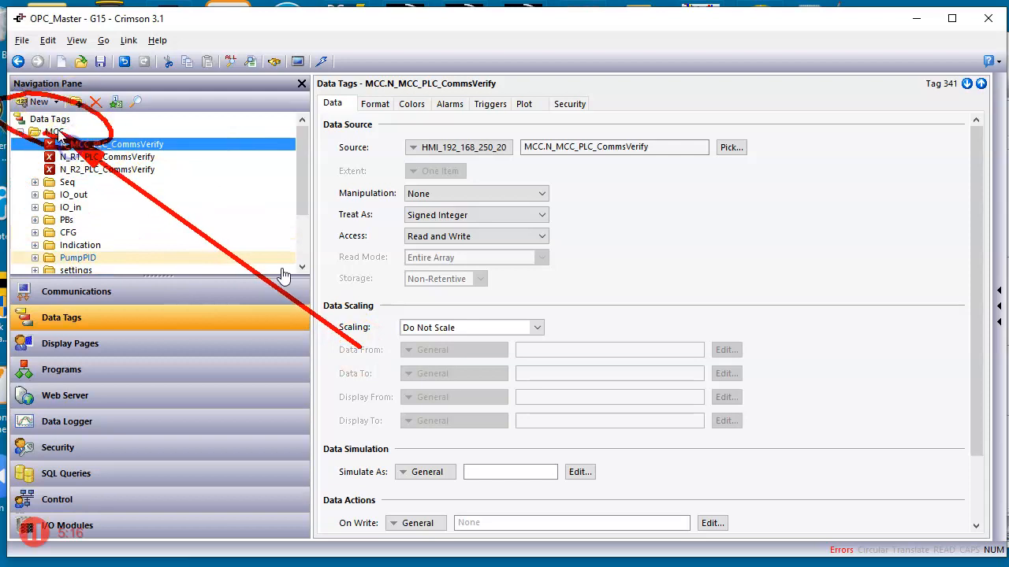
click(68, 121)
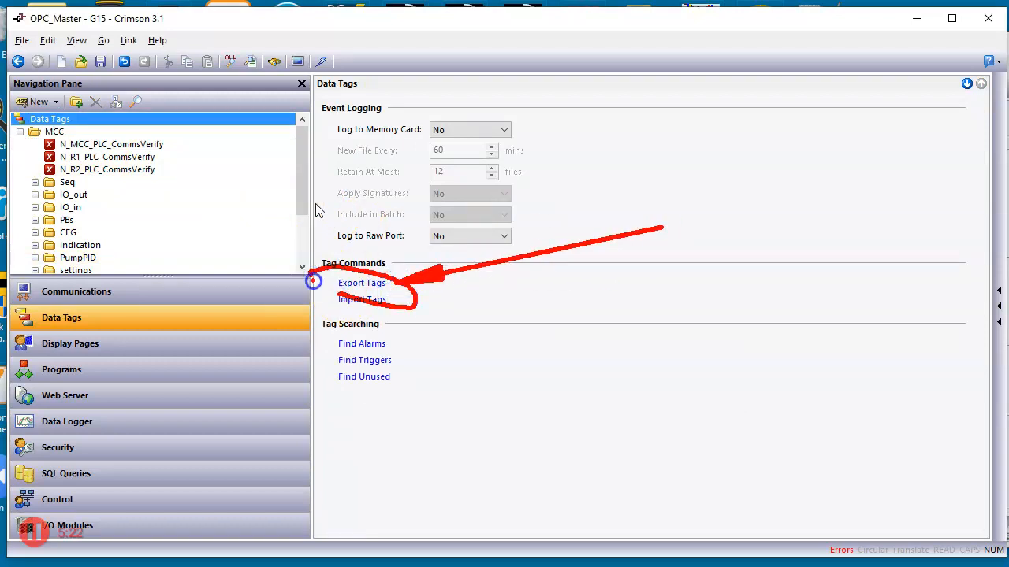
click(359, 285)
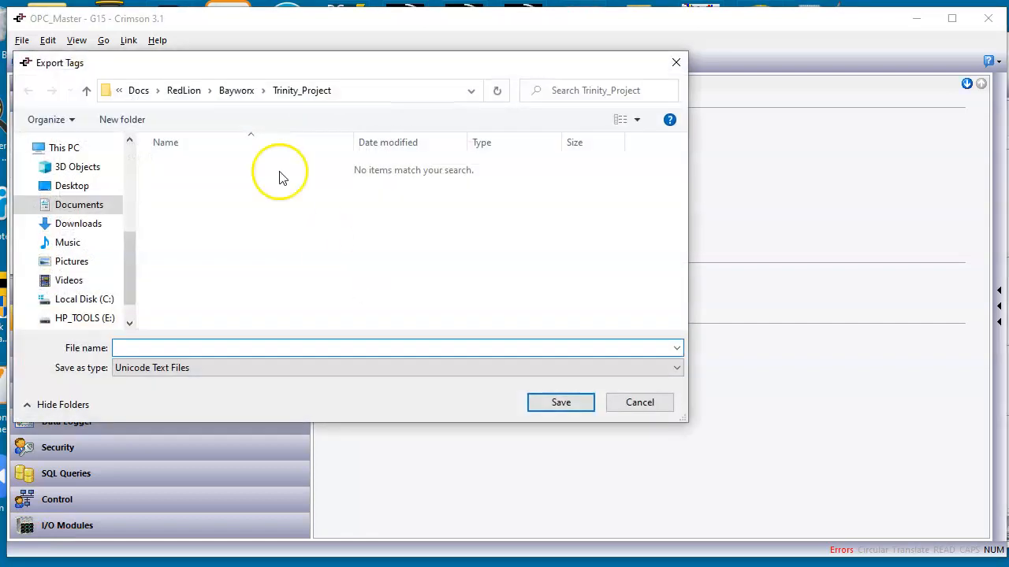
click(138, 90)
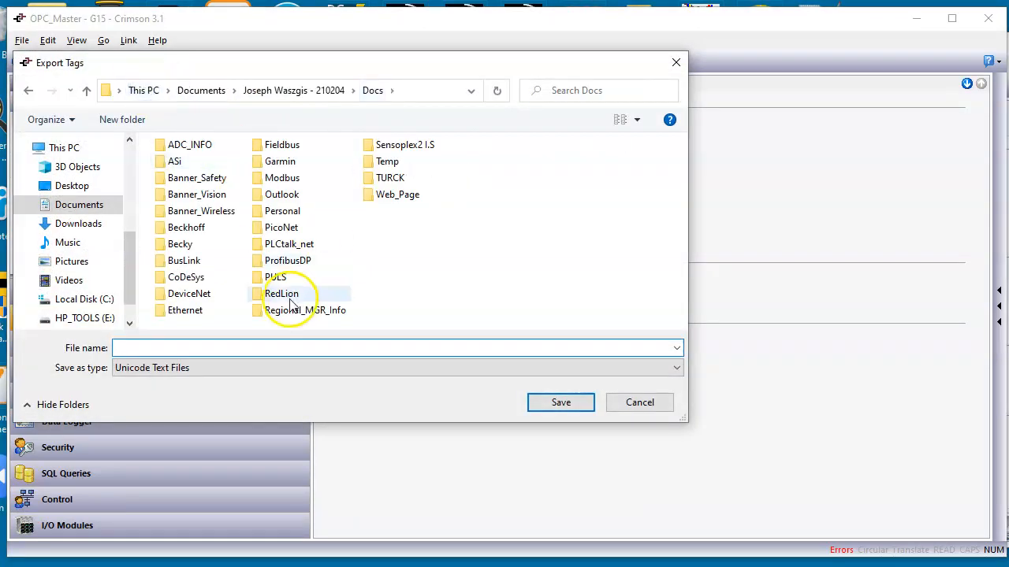
click(277, 90)
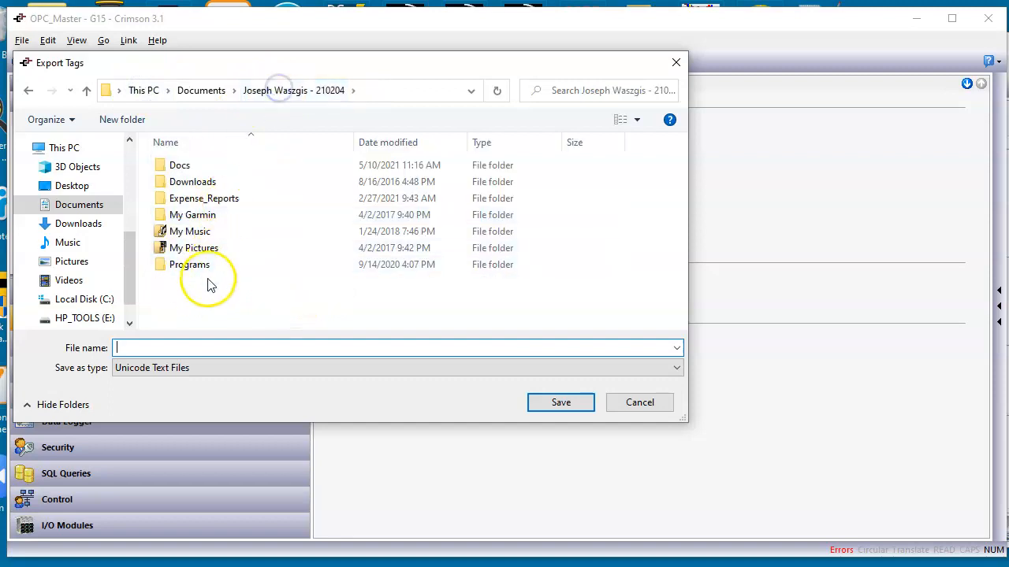
double_click(193, 266)
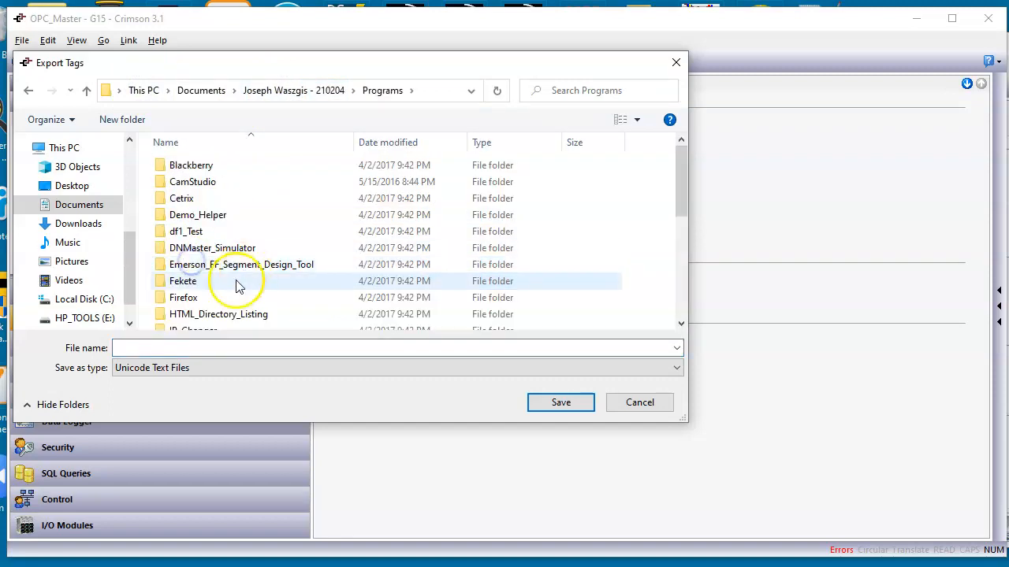
scroll(217, 289, down, 4)
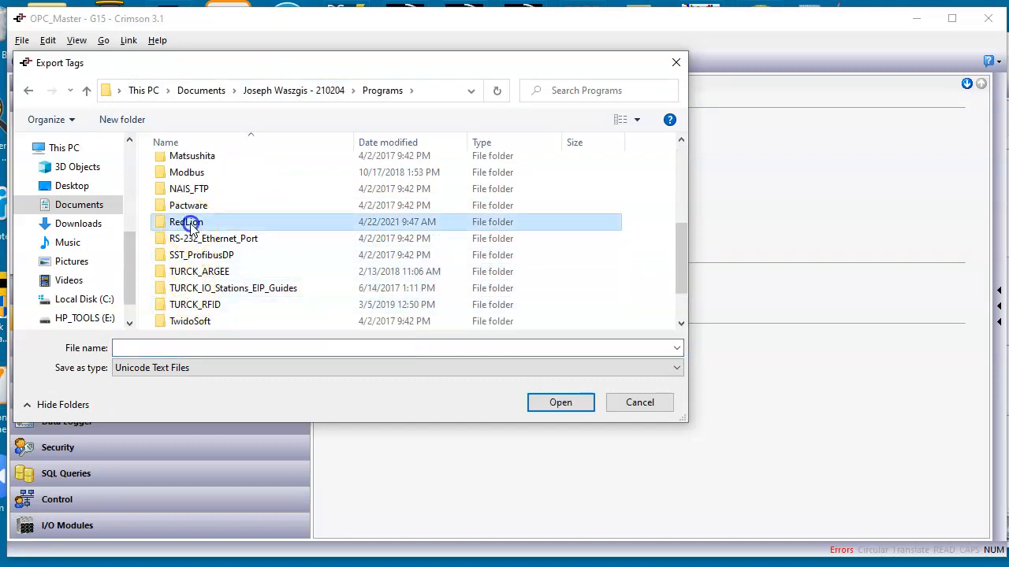
double_click(190, 222)
scroll(193, 290, down, 4)
scroll(193, 290, down, 10)
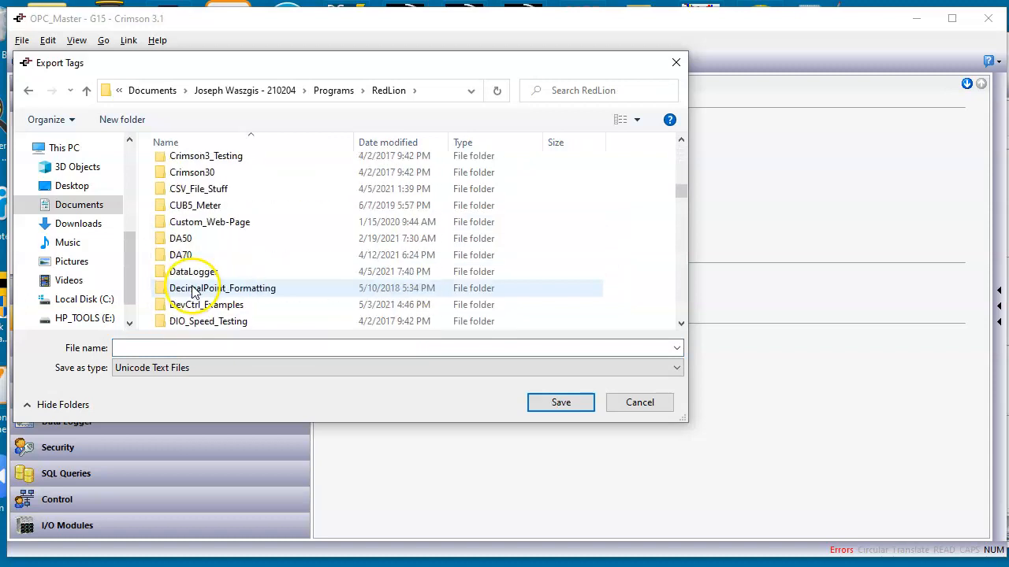
scroll(197, 294, down, 20)
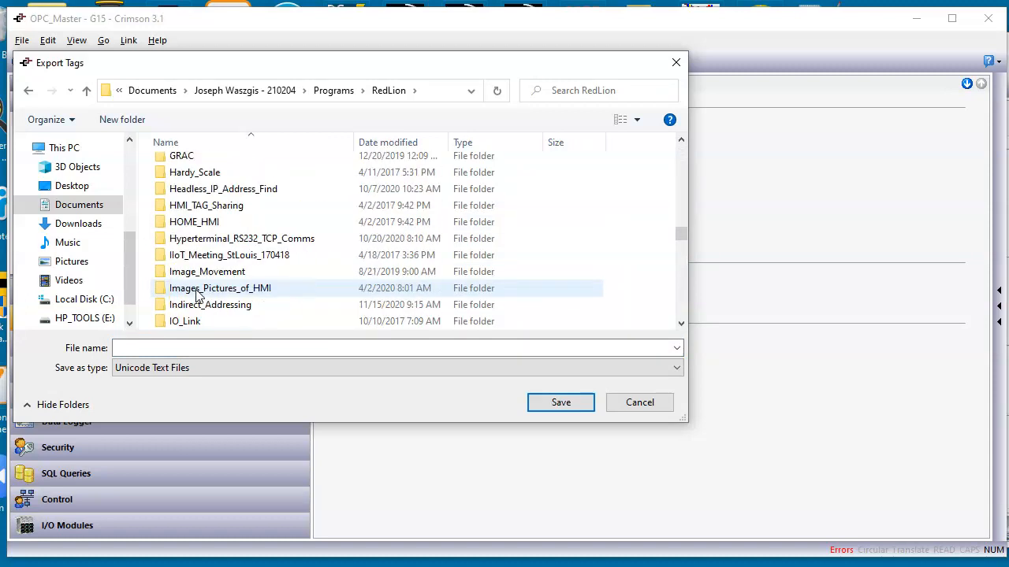
scroll(197, 294, down, 1)
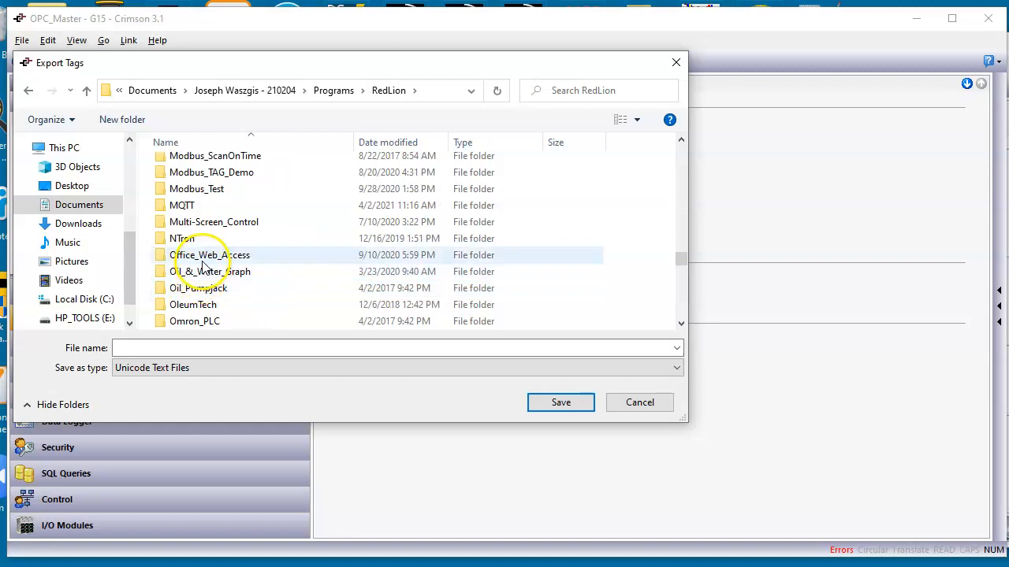
scroll(201, 292, down, 1)
double_click(204, 289)
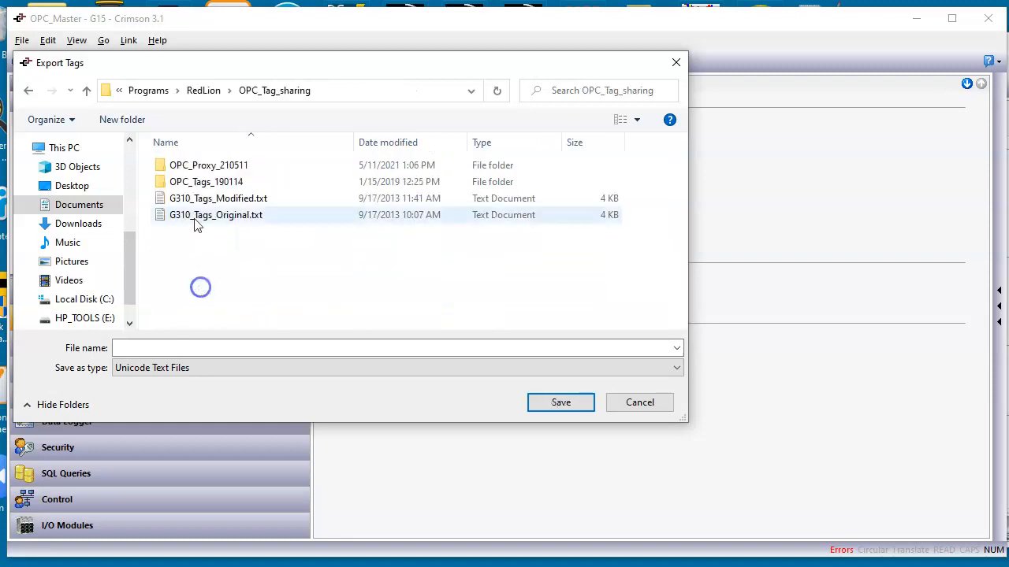
double_click(193, 167)
Save the tag export as Tags_01.csv in the ANSI CSV Files format.
click(232, 347)
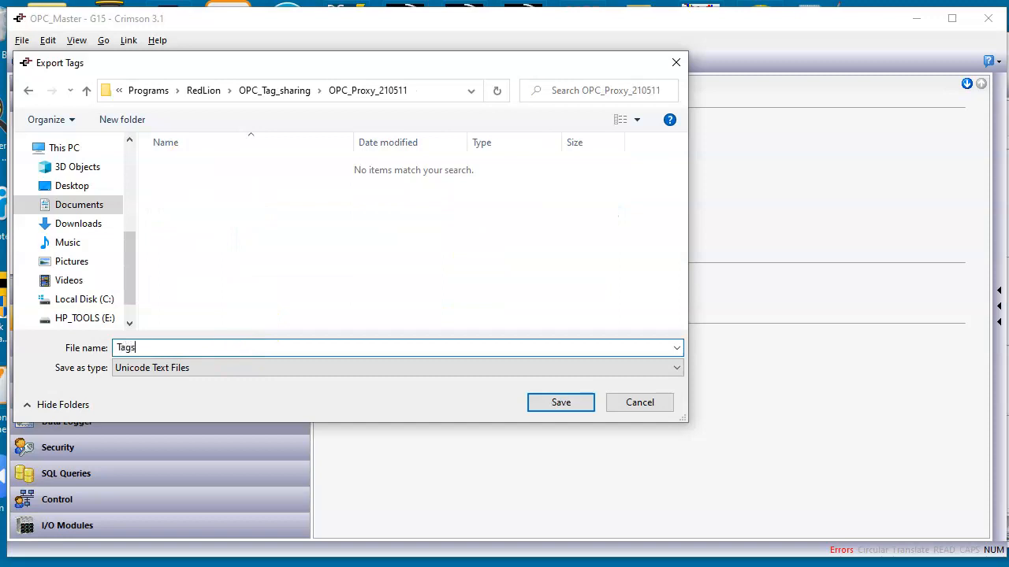
click(245, 369)
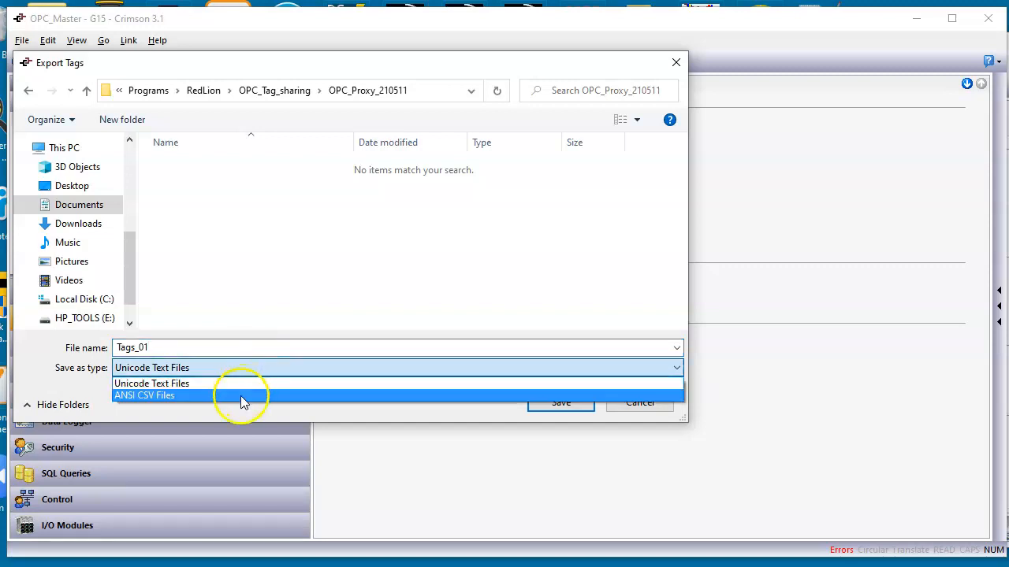
click(240, 395)
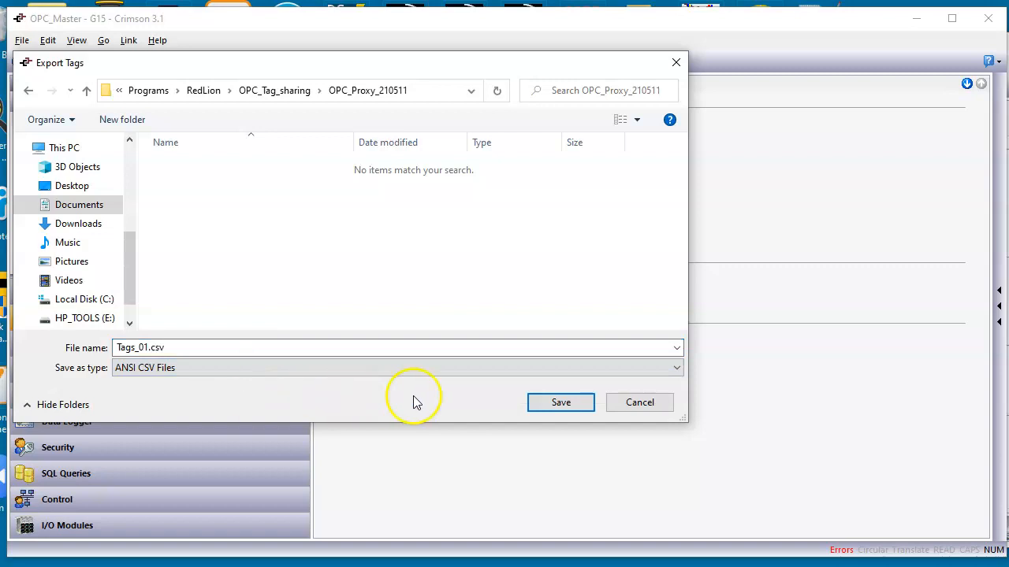
click(563, 404)
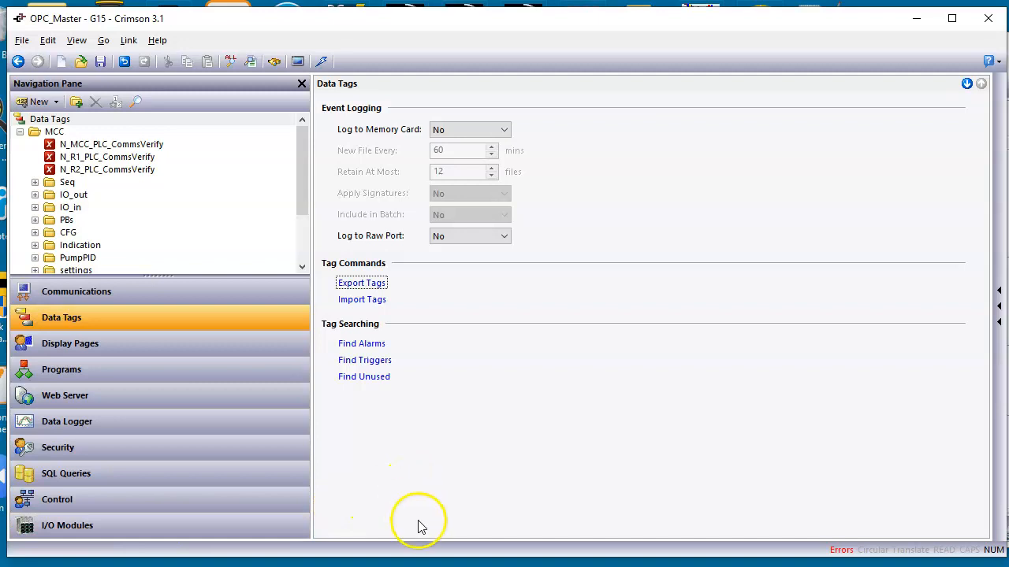
Switch to File Explorer, open Tags_01.csv from the OPC_Proxy_210511 folder in Excel, and fit its window to the screen.
click(445, 566)
click(487, 323)
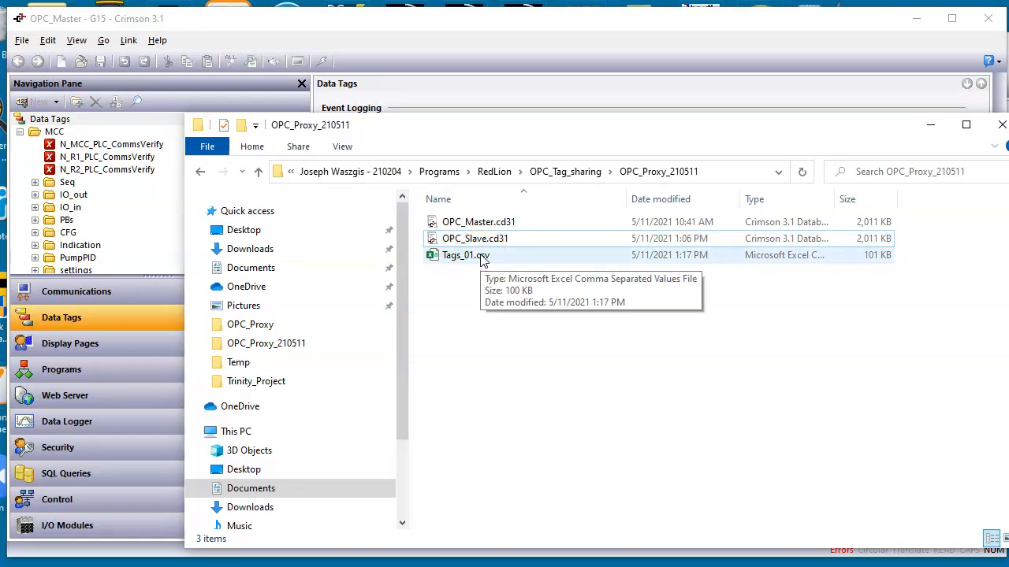
click(480, 256)
double_click(483, 258)
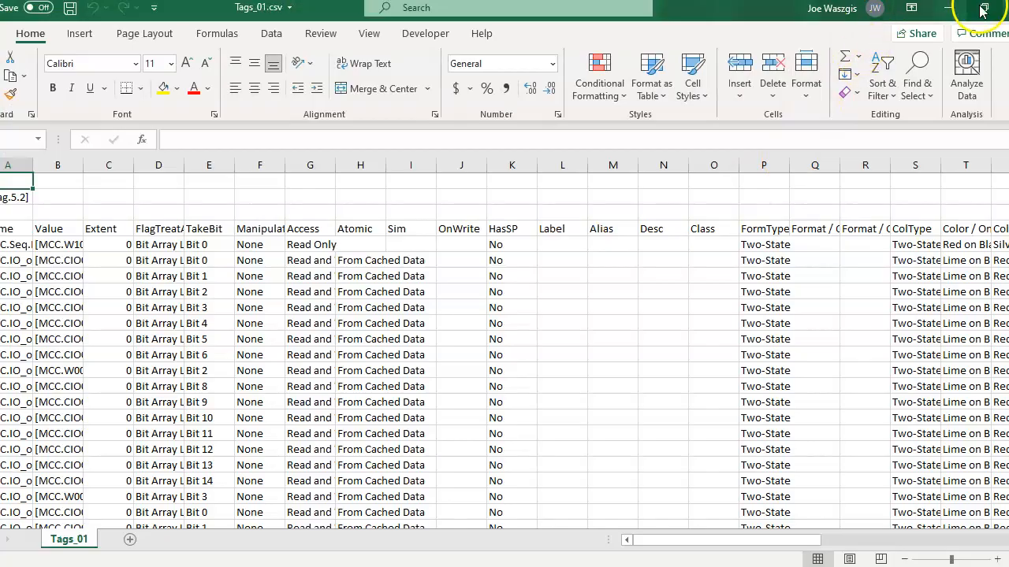
click(983, 7)
drag(747, 162, 560, 14)
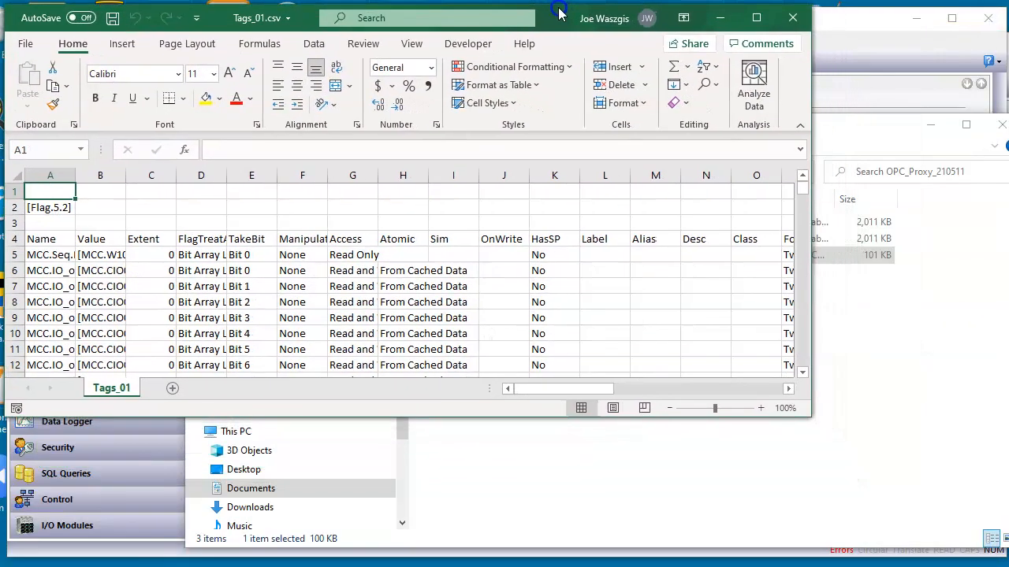
drag(812, 415, 999, 557)
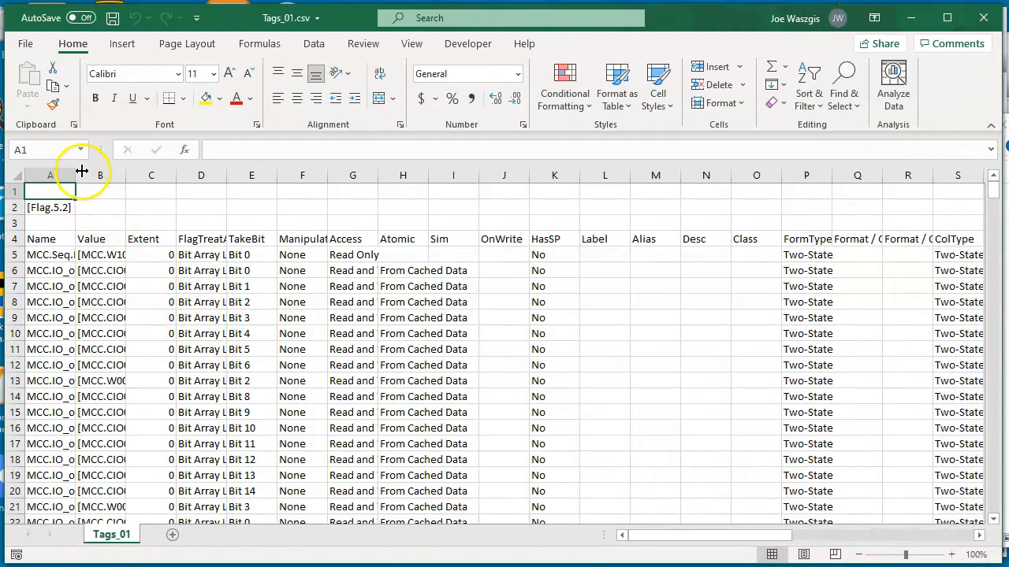
Widen the Name and Value columns enough to show the full MCC.N_MCC_PLC_CommsVerify entry in row 257 of the Numeric.0.0 section.
drag(77, 173, 225, 173)
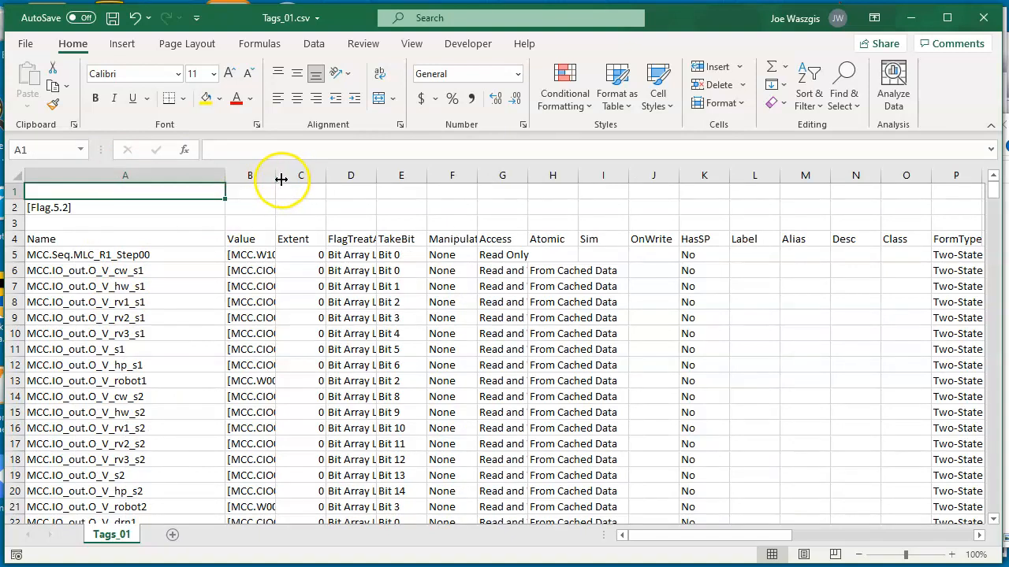
drag(277, 177, 490, 191)
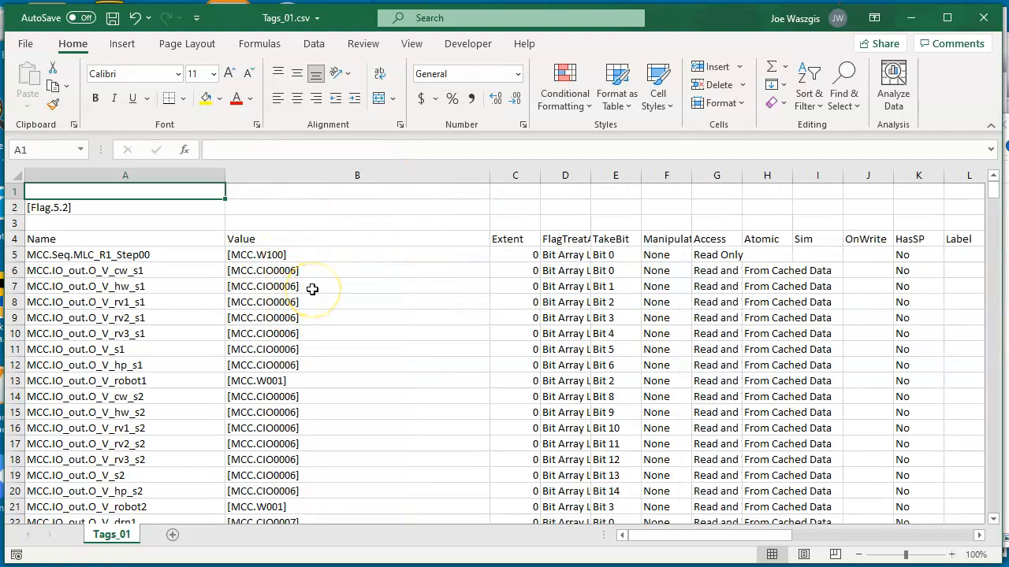
scroll(312, 289, down, 12)
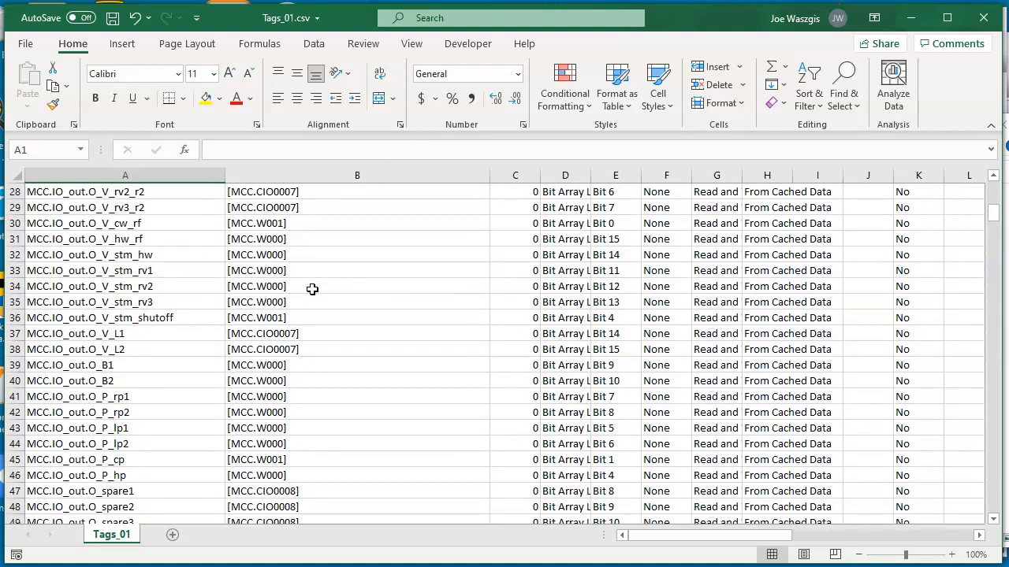
scroll(258, 393, down, 10)
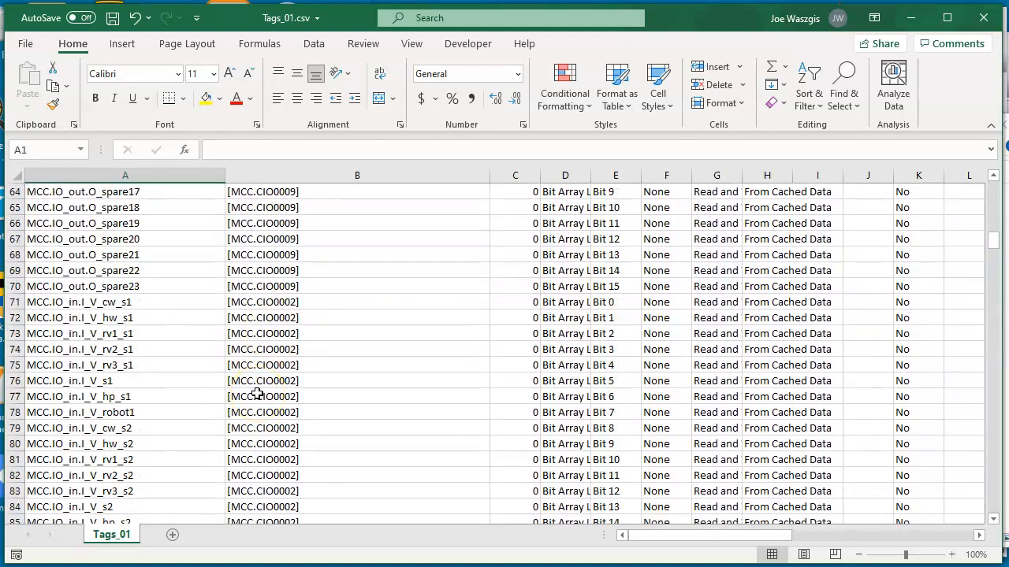
scroll(258, 394, down, 13)
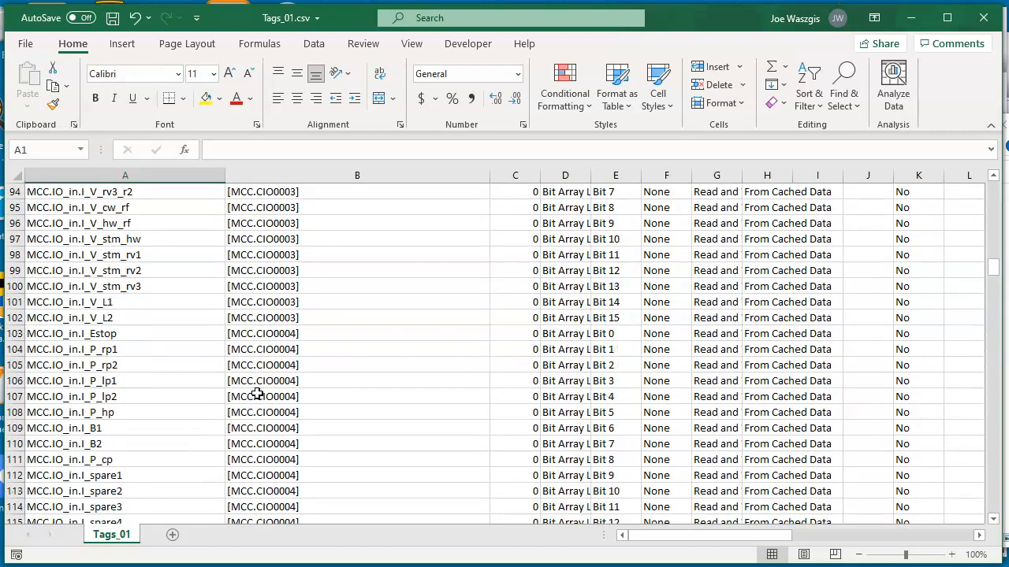
scroll(258, 394, down, 14)
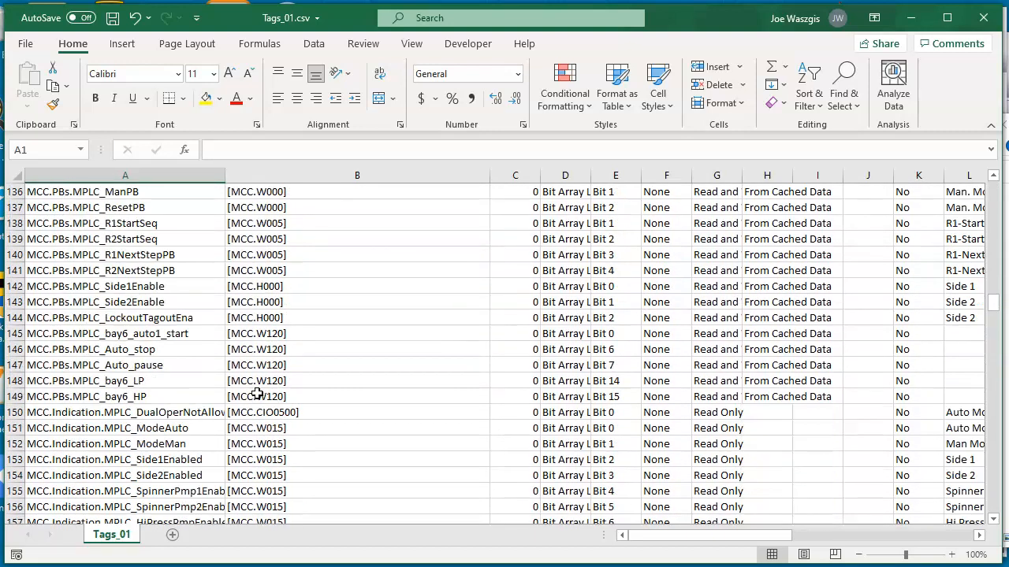
scroll(258, 394, down, 4)
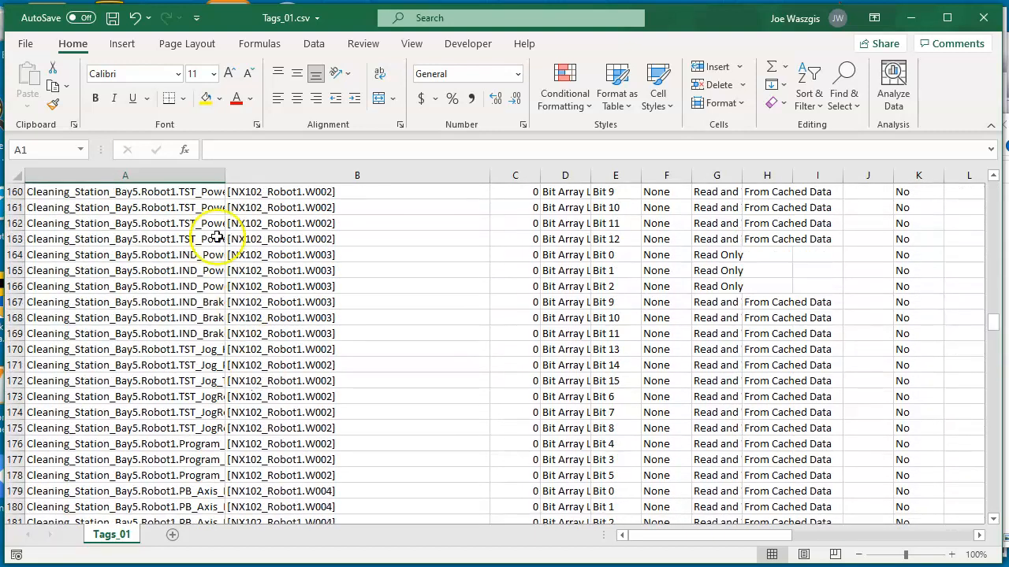
scroll(268, 299, down, 14)
scroll(279, 347, down, 15)
click(279, 349)
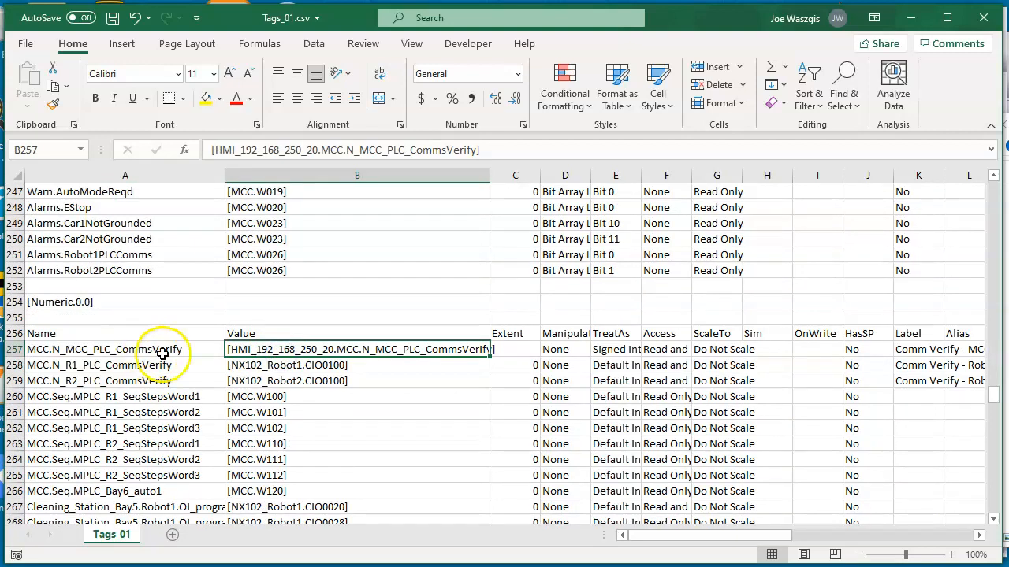
drag(488, 178, 546, 175)
drag(223, 171, 329, 175)
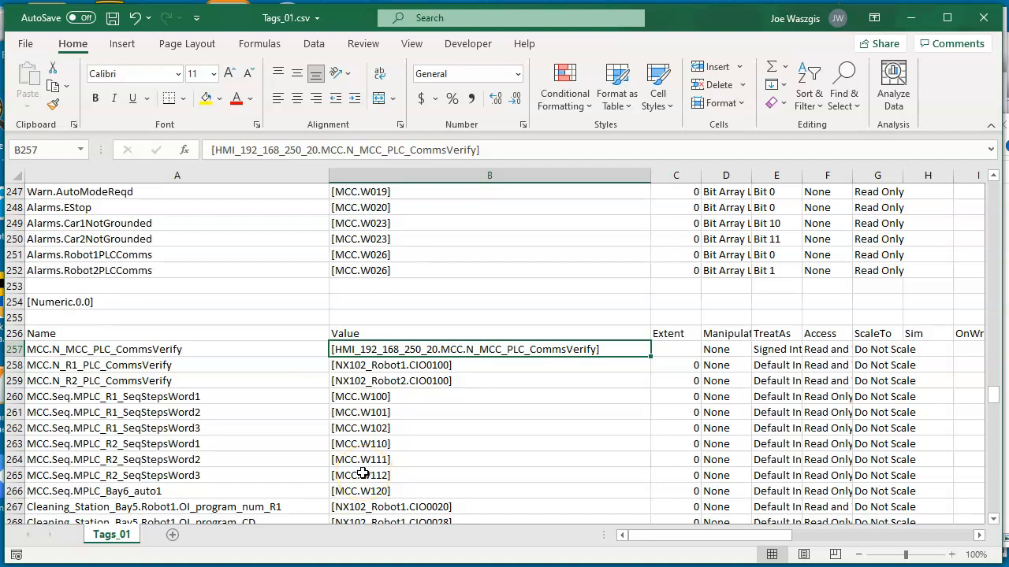
Clear the Value cells B258 to B270, from MCC.N_R1_PLC_CommsVerify down to Cleaning_Station_Bay6.Robot2.OI_program_CD.
scroll(370, 469, down, 1)
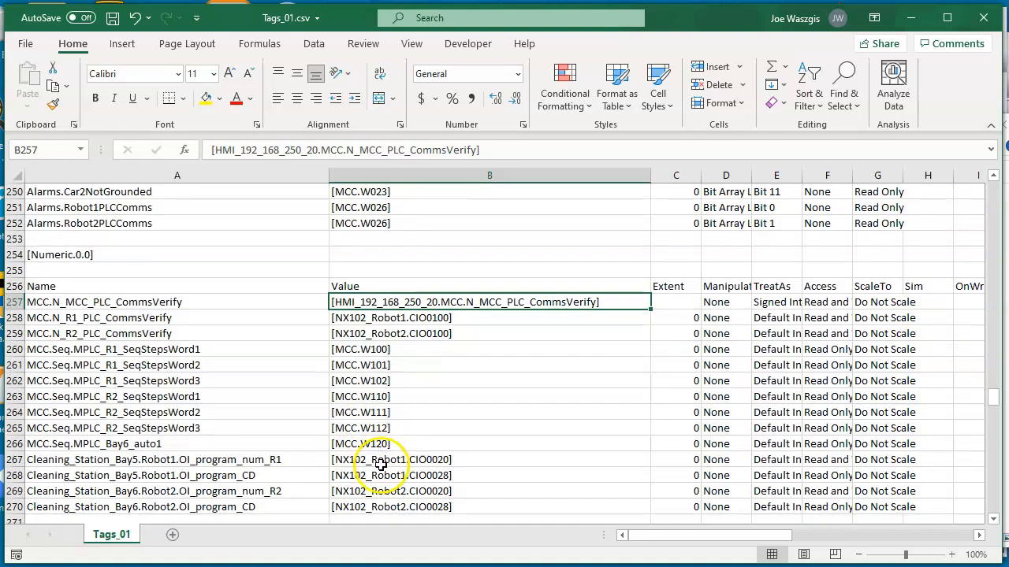
drag(369, 318, 421, 507)
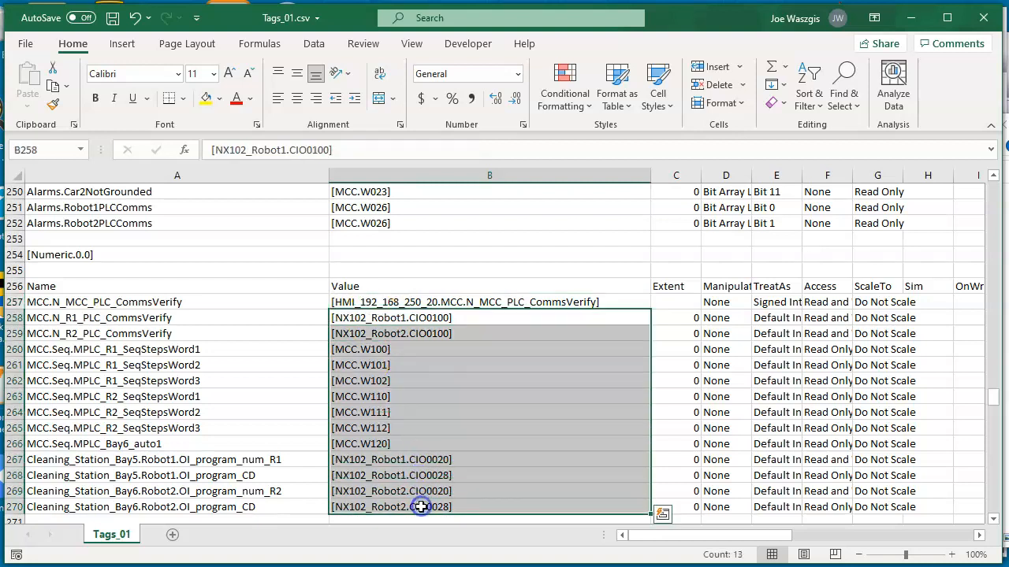
key(Delete)
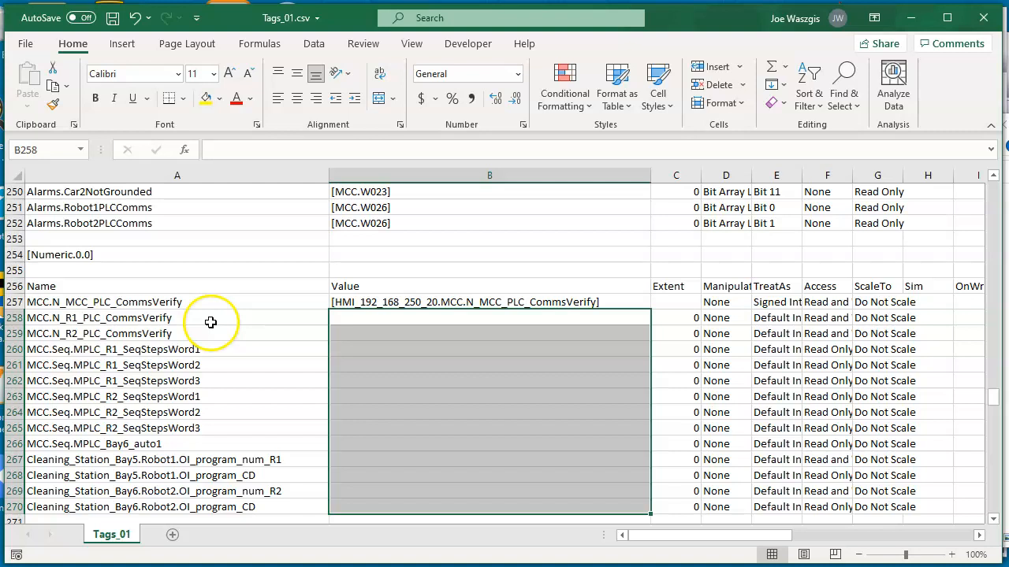
Copy the tag name MCC.N_R1_PLC_CommsVerify from A258 into its Value cell B258.
click(165, 318)
right_click(165, 319)
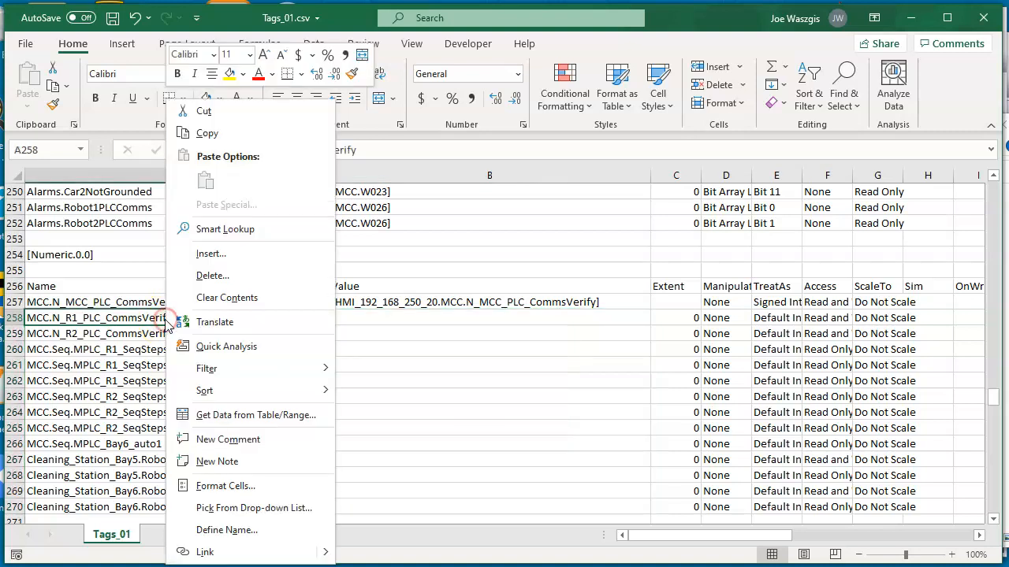
click(207, 136)
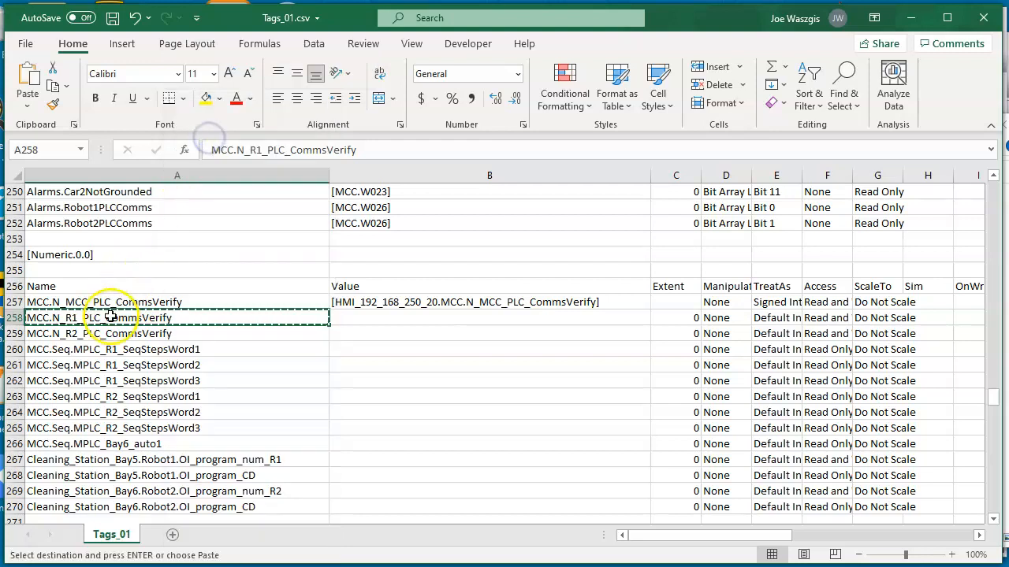
click(358, 319)
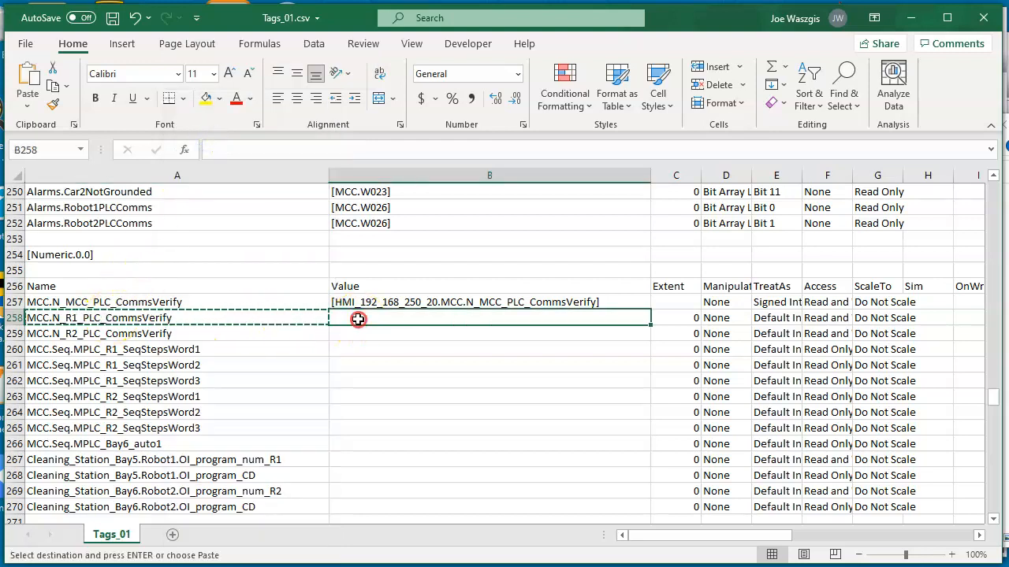
right_click(358, 319)
click(402, 203)
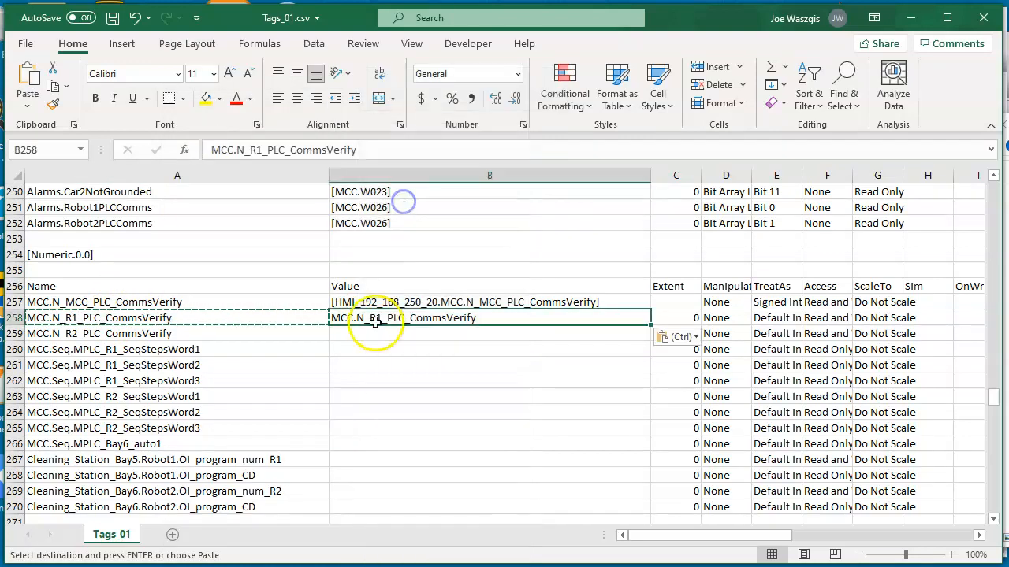
Copy the tag name MCC.N_R2_PLC_CommsVerify from A259 into its Value cell B259, and end copy mode.
click(112, 337)
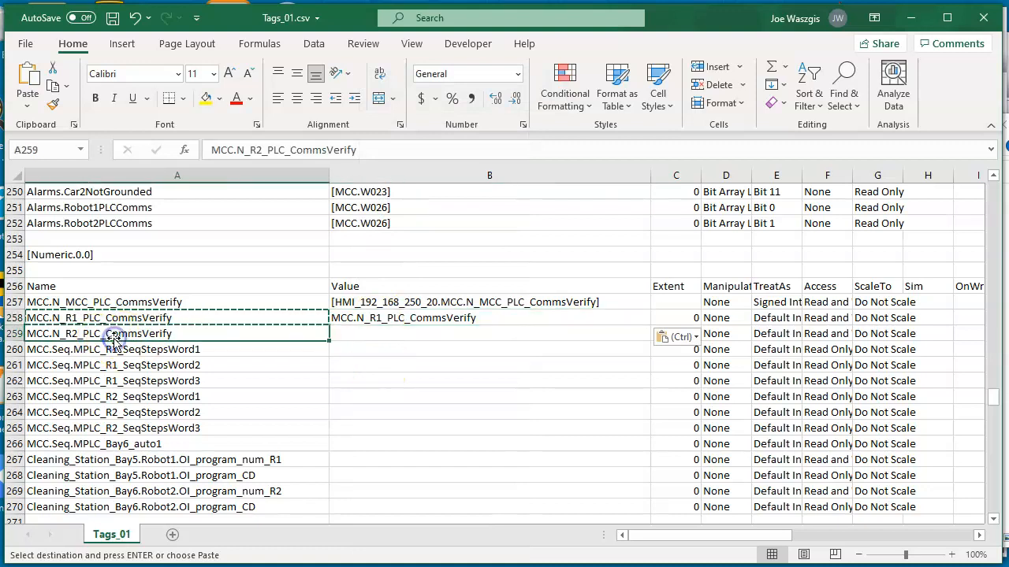
right_click(114, 336)
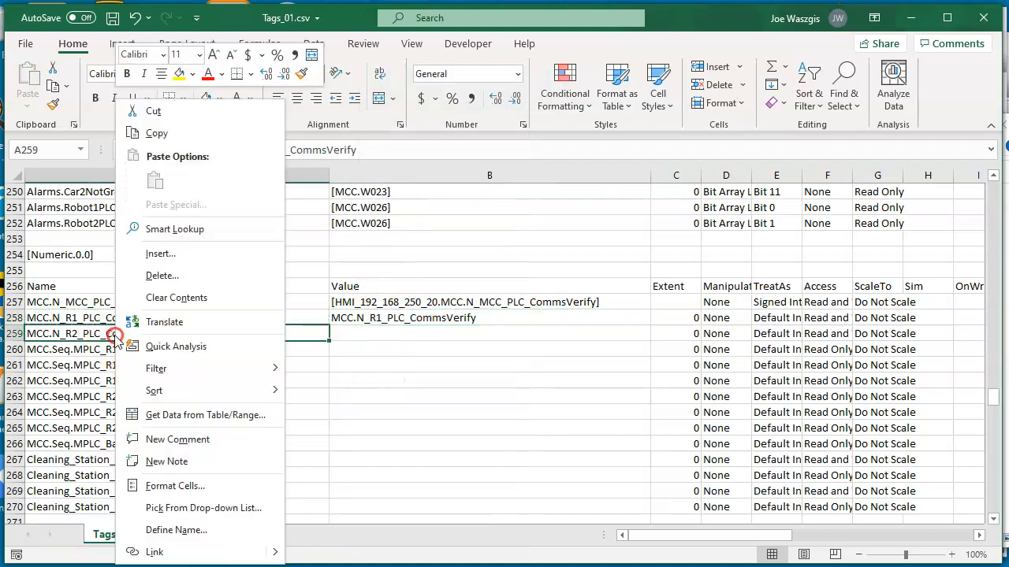
click(158, 134)
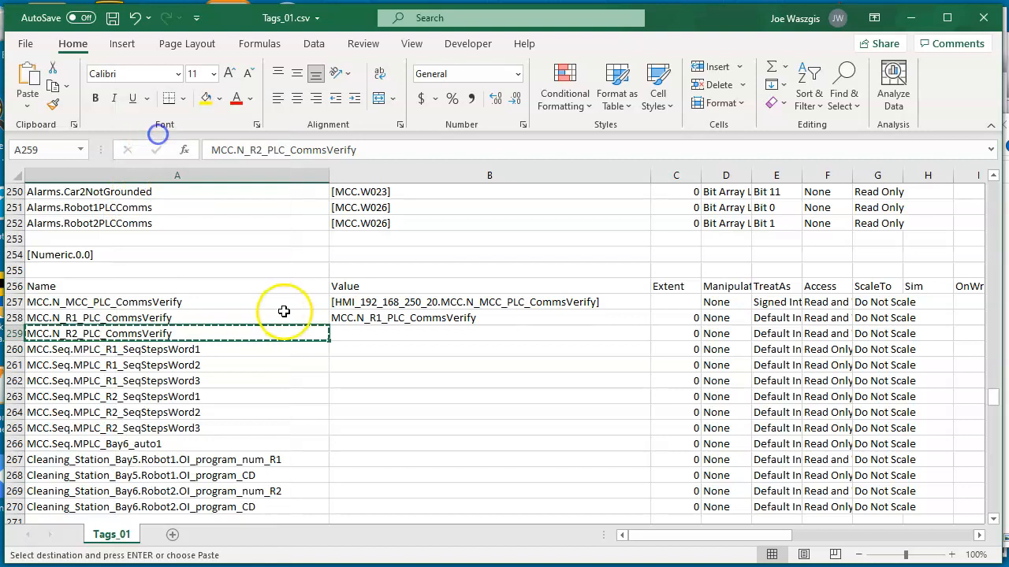
click(349, 331)
right_click(351, 333)
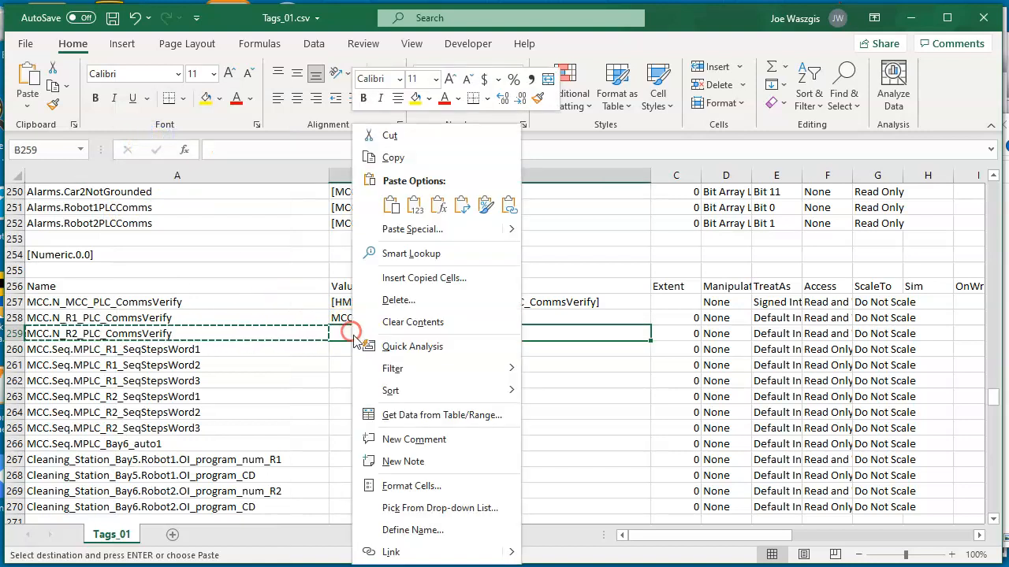
click(392, 205)
click(401, 379)
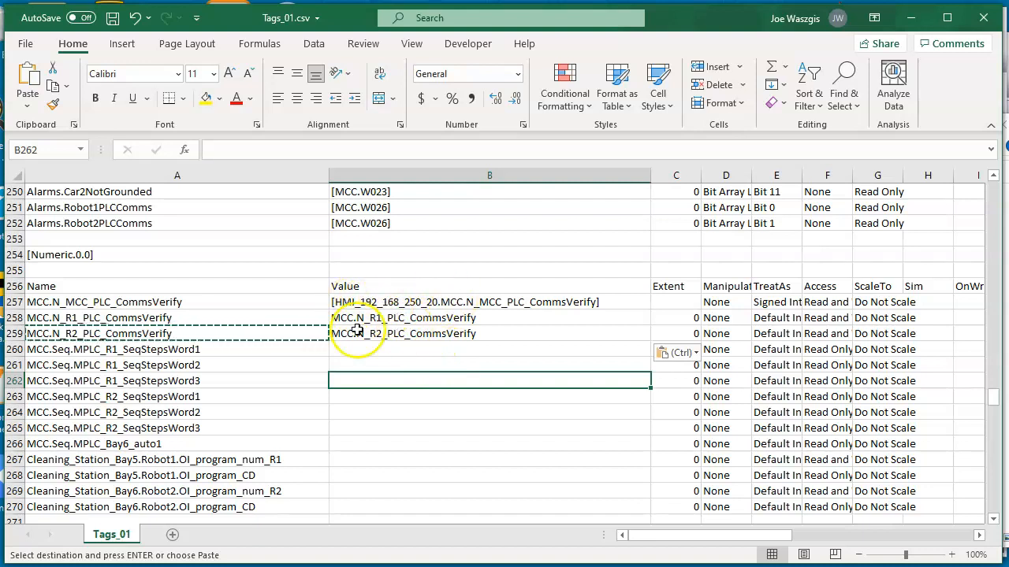
key(Escape)
Copy the prefix [HMI_192_168_250_20. from B257 and complete B258 as [HMI_192_168_250_20.MCC.N_R1_PLC_CommsVerify].
click(380, 303)
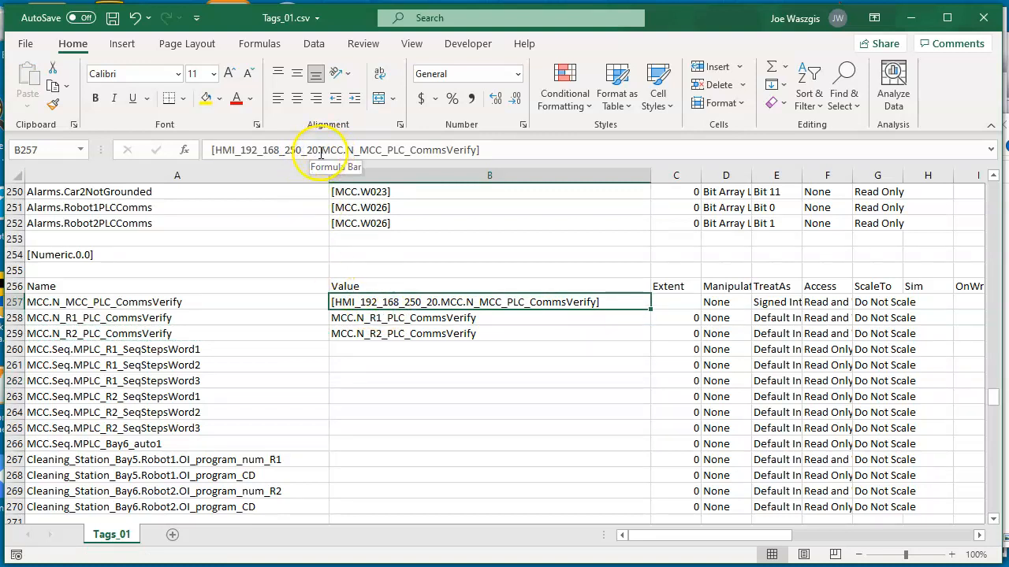
drag(321, 152, 209, 154)
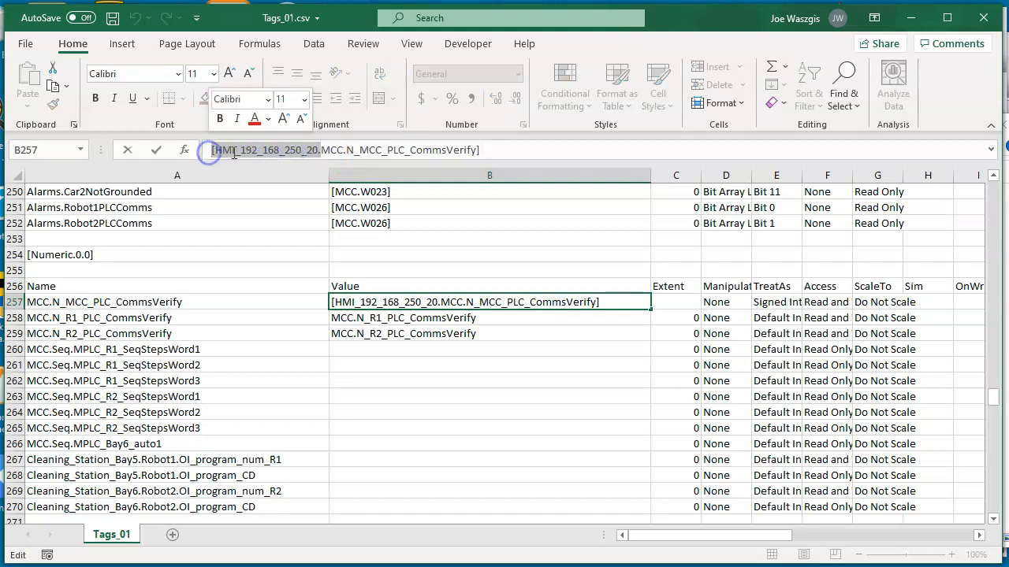
right_click(213, 153)
click(265, 184)
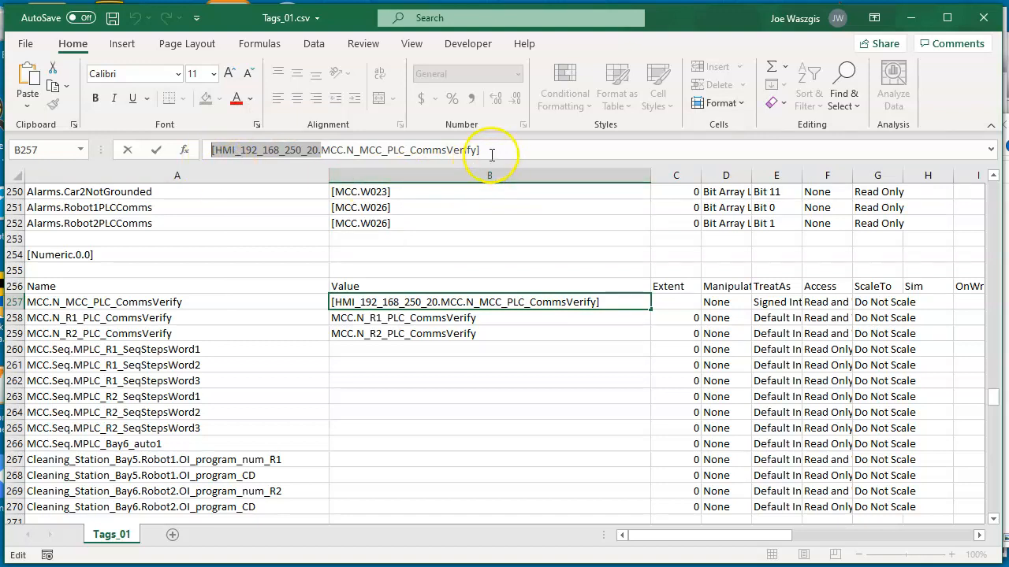
click(443, 320)
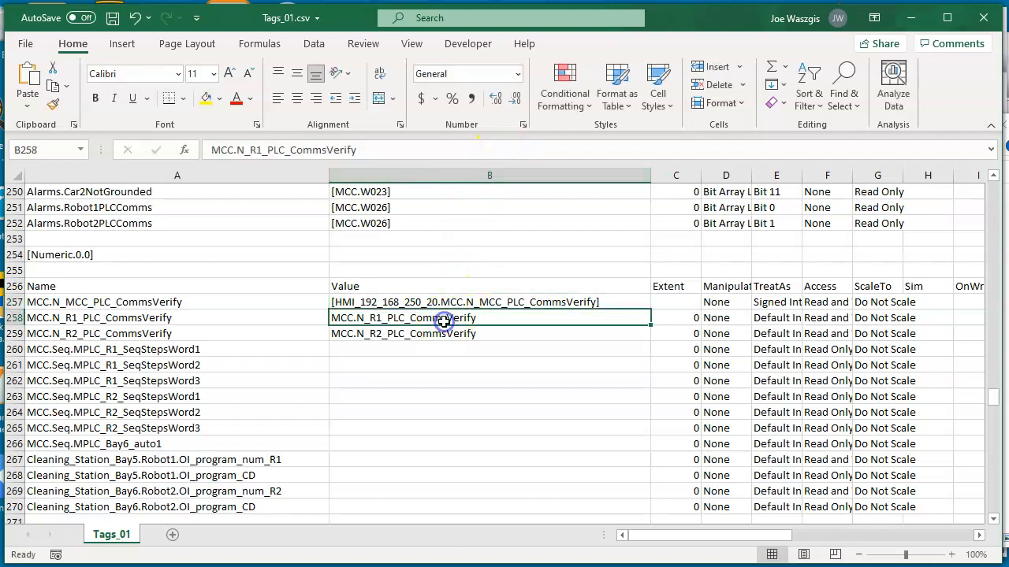
click(209, 150)
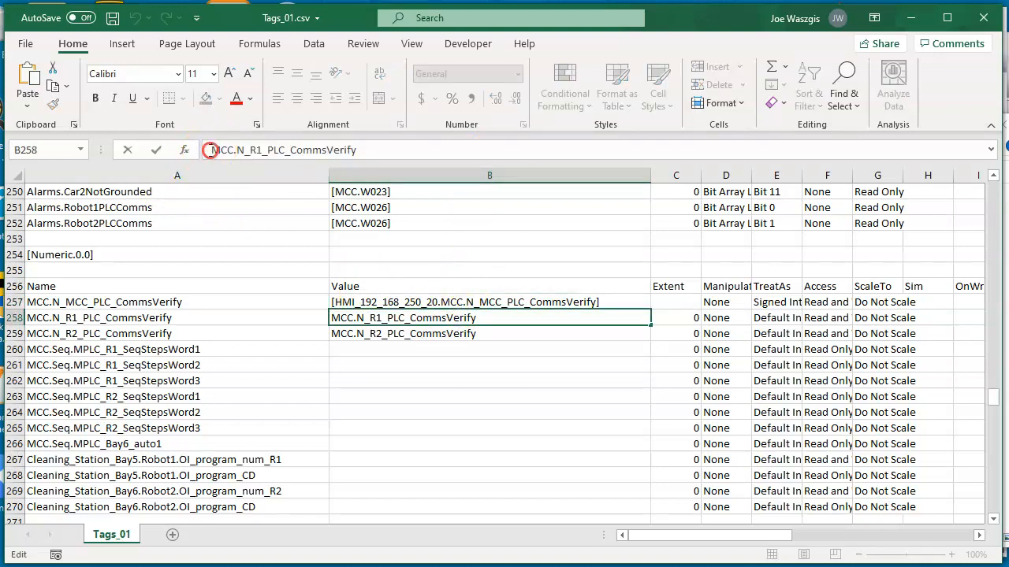
right_click(210, 150)
click(249, 230)
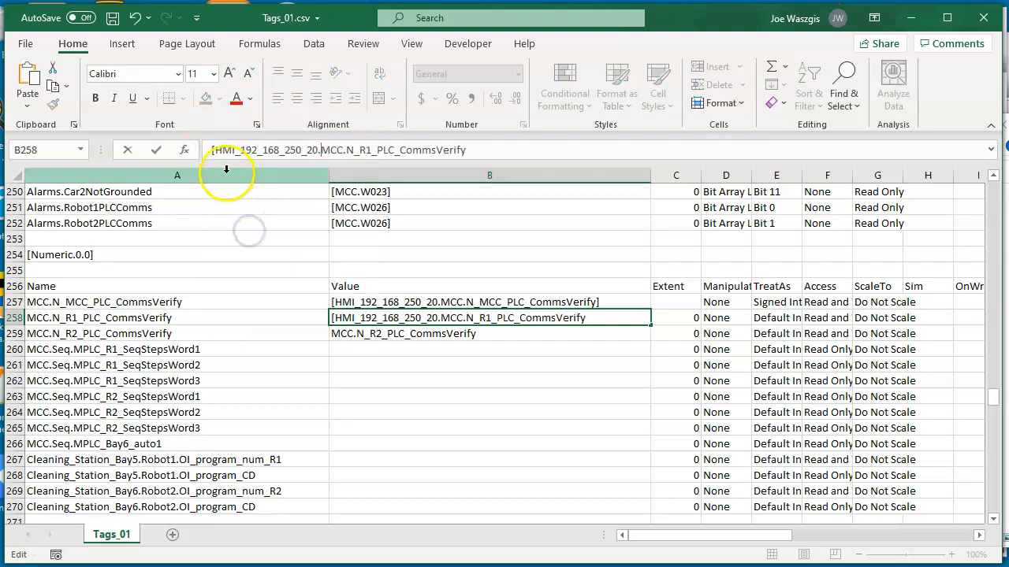
click(497, 151)
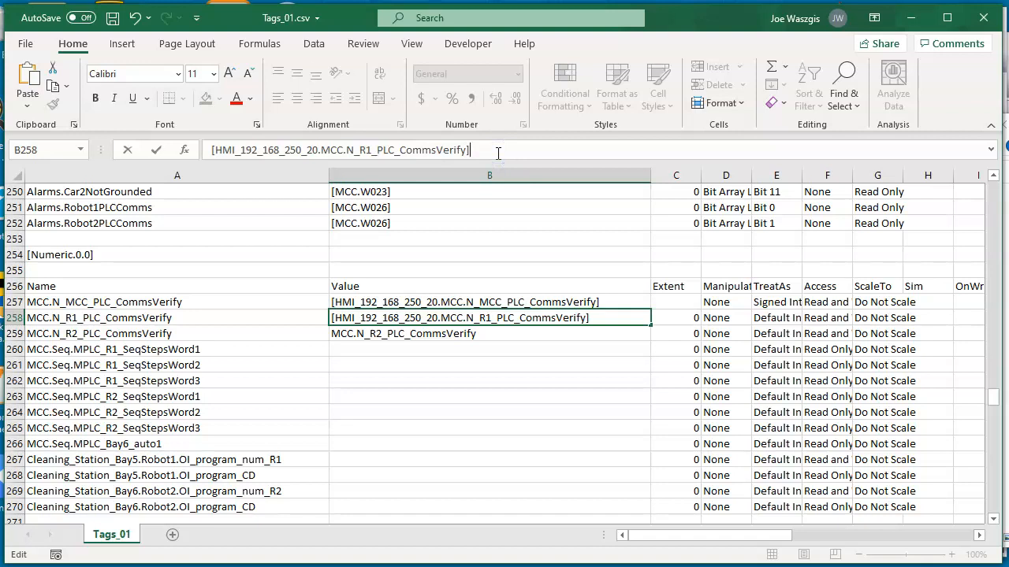
text(])
key(Return)
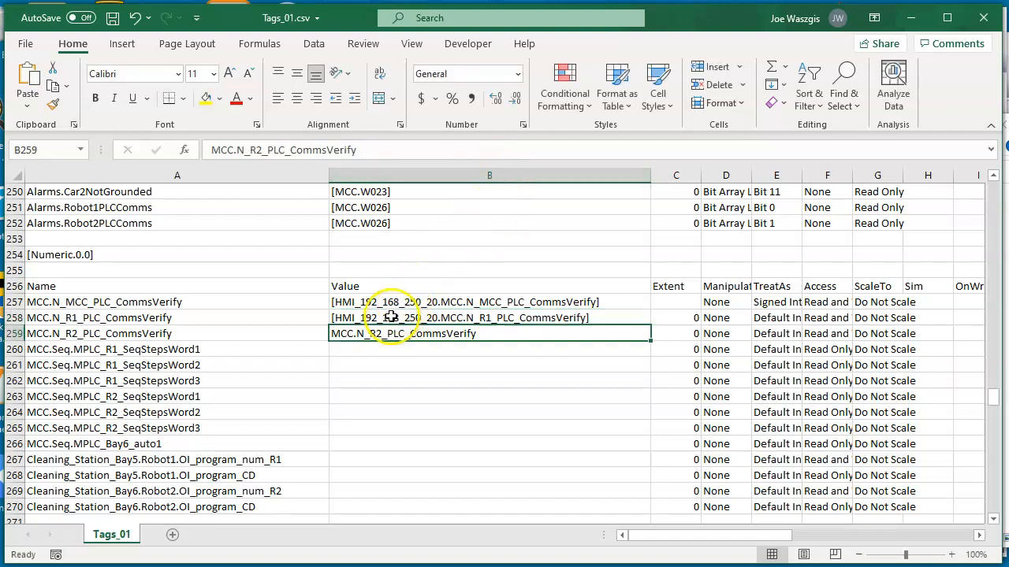
Add the copied prefix and a closing bracket in B259, making it [HMI_192_168_250_20.MCC.N_R2_PLC_CommsVerify].
click(212, 151)
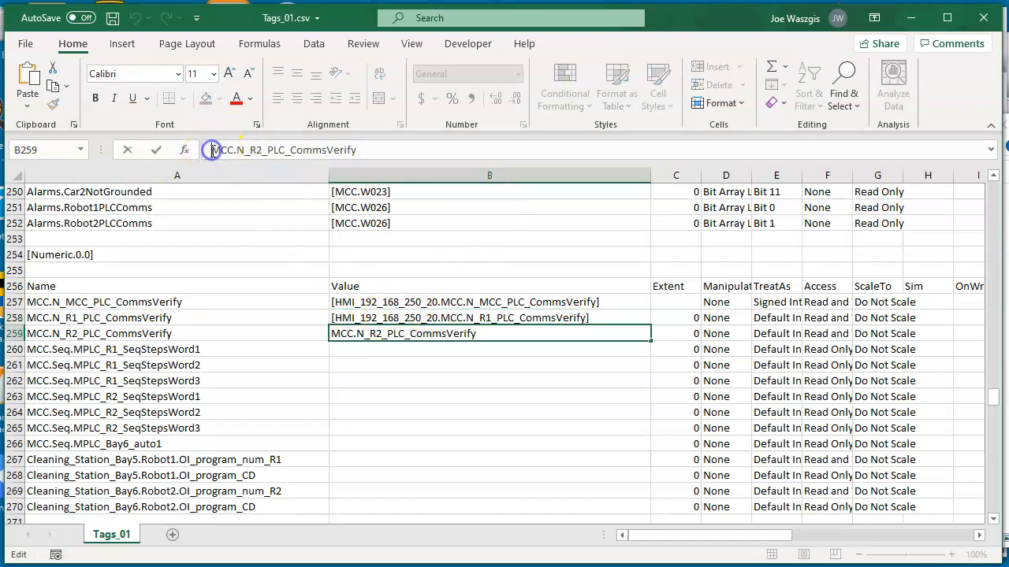
right_click(211, 152)
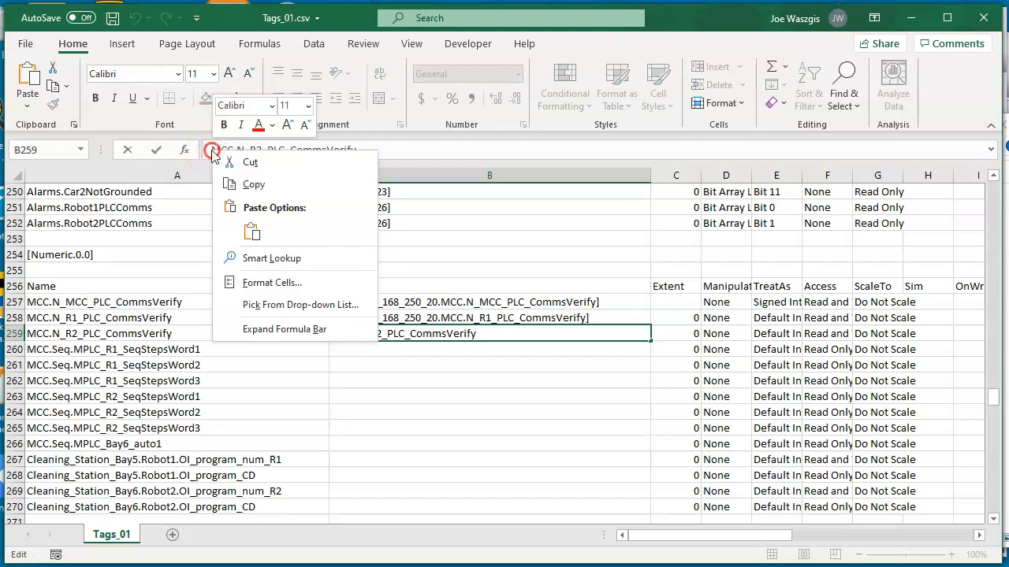
click(251, 232)
click(471, 150)
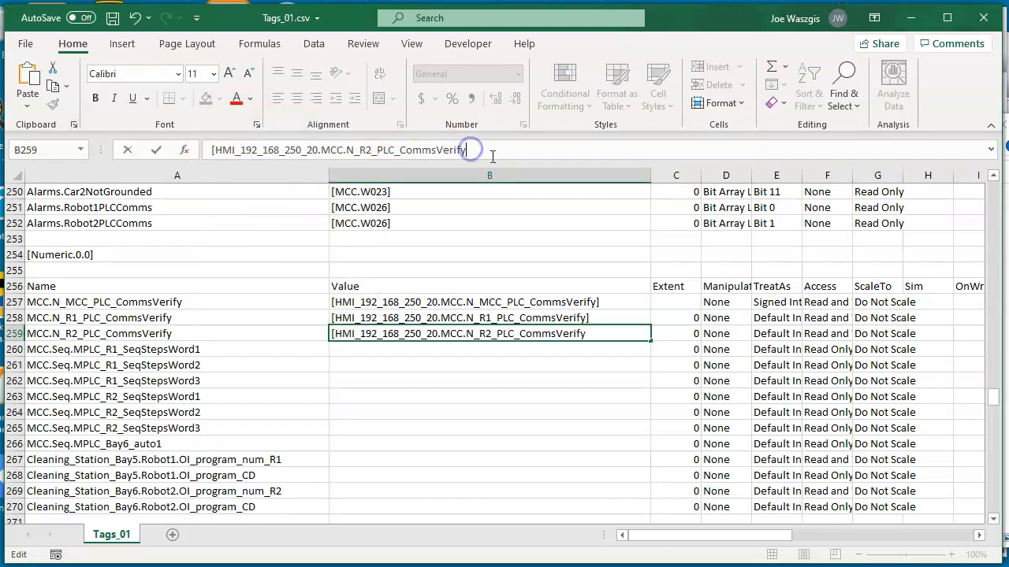
key(Return)
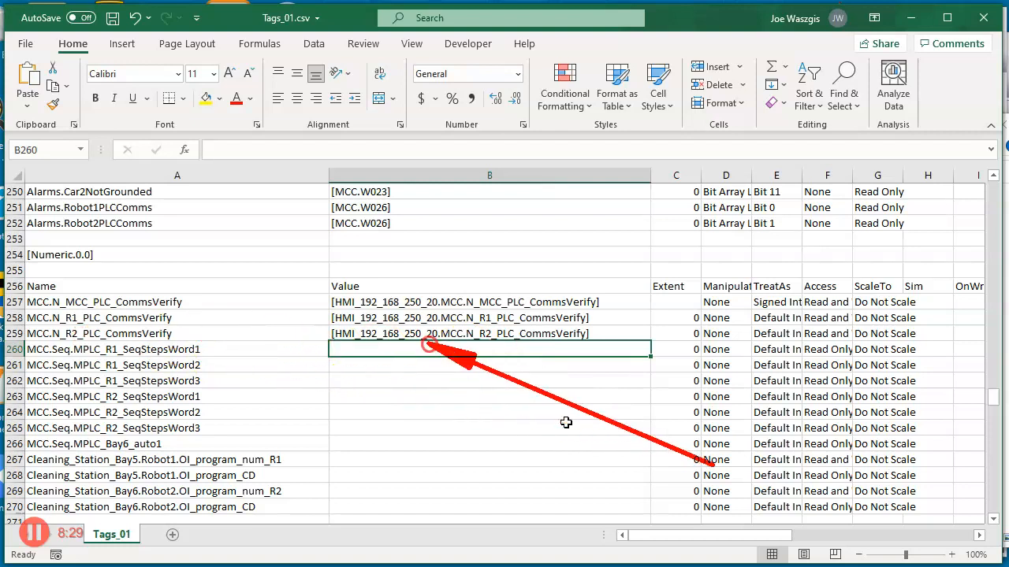
key(Escape)
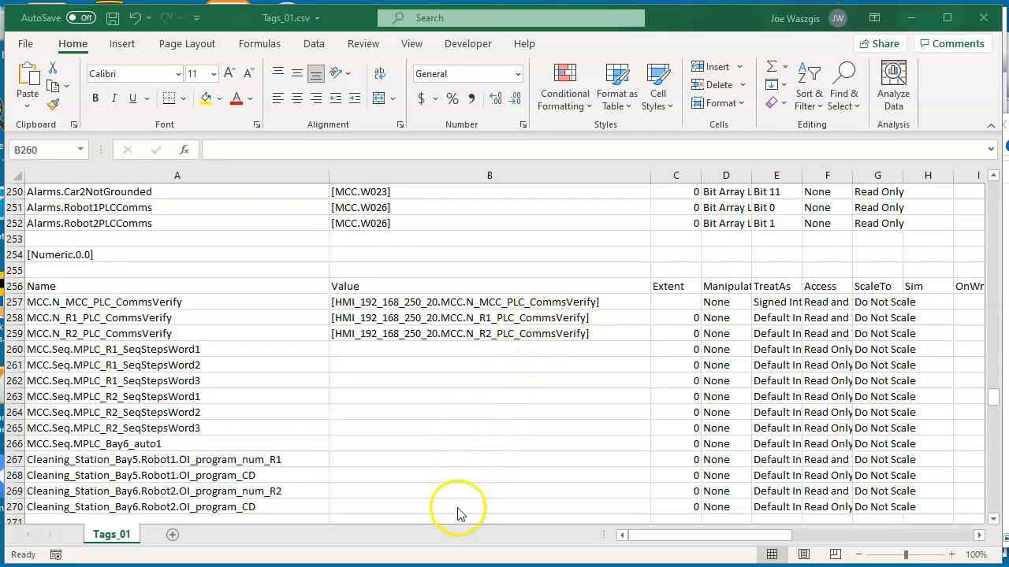
scroll(464, 453, down, 1)
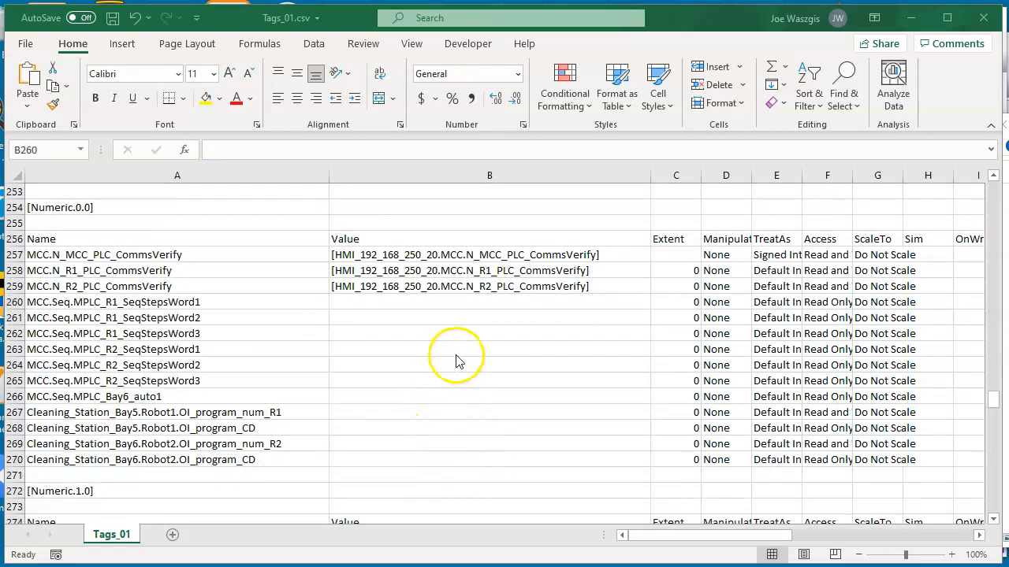
Extend the values in B257:B259 down to B270 with Flash Fill, and widen column B to fit the full entries.
click(398, 253)
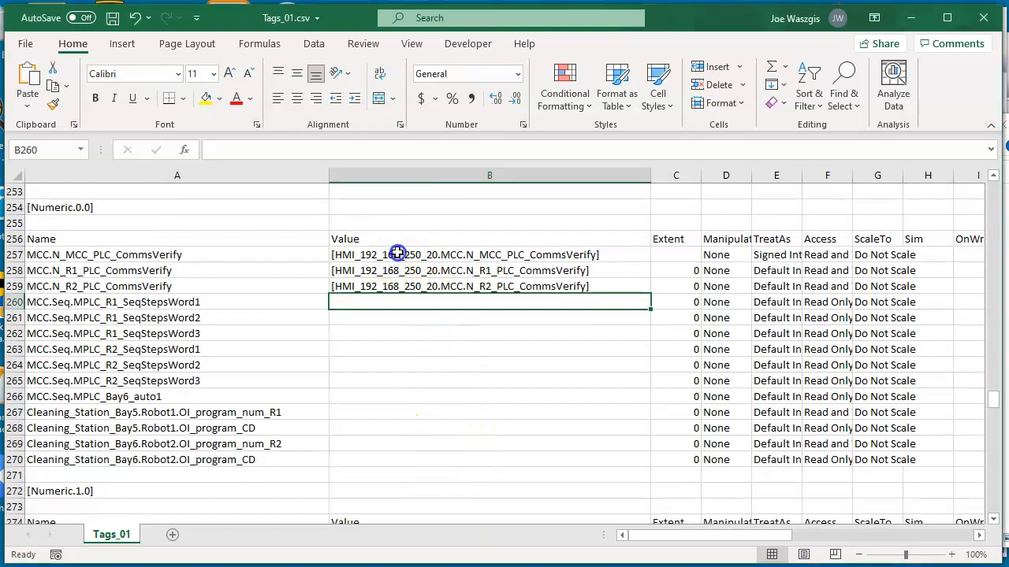
click(401, 255)
drag(403, 256, 450, 286)
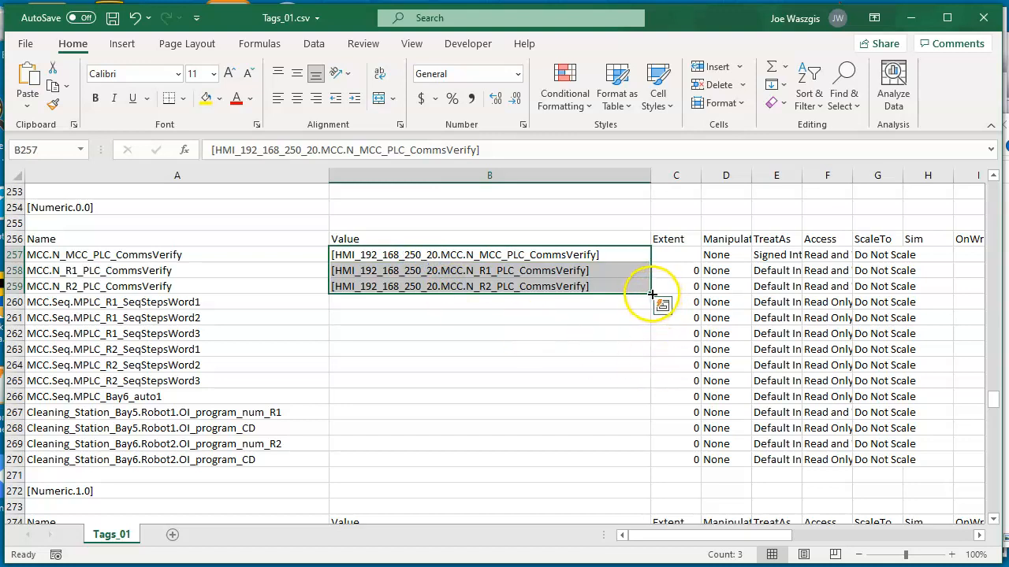
drag(650, 294, 629, 467)
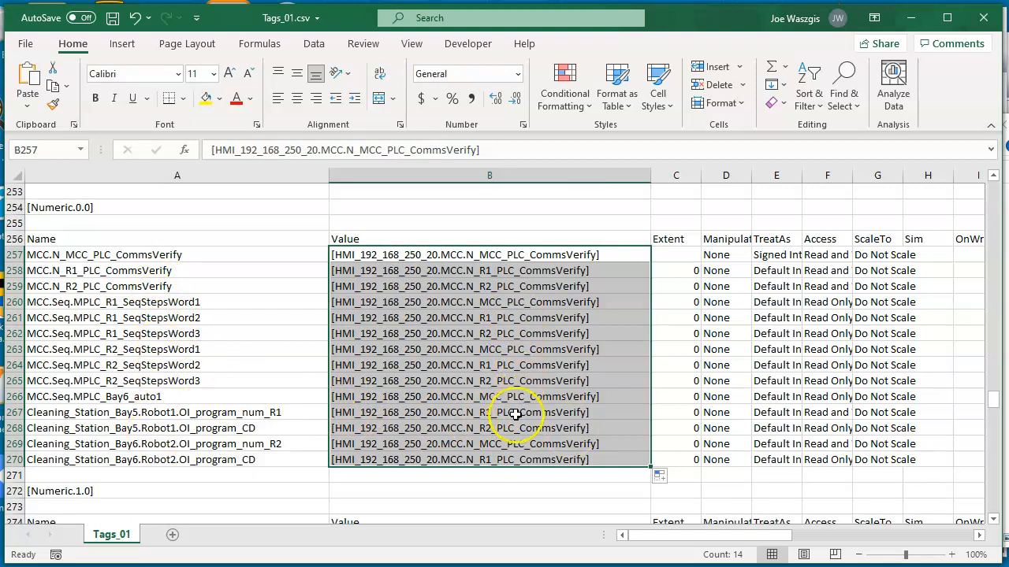
click(661, 479)
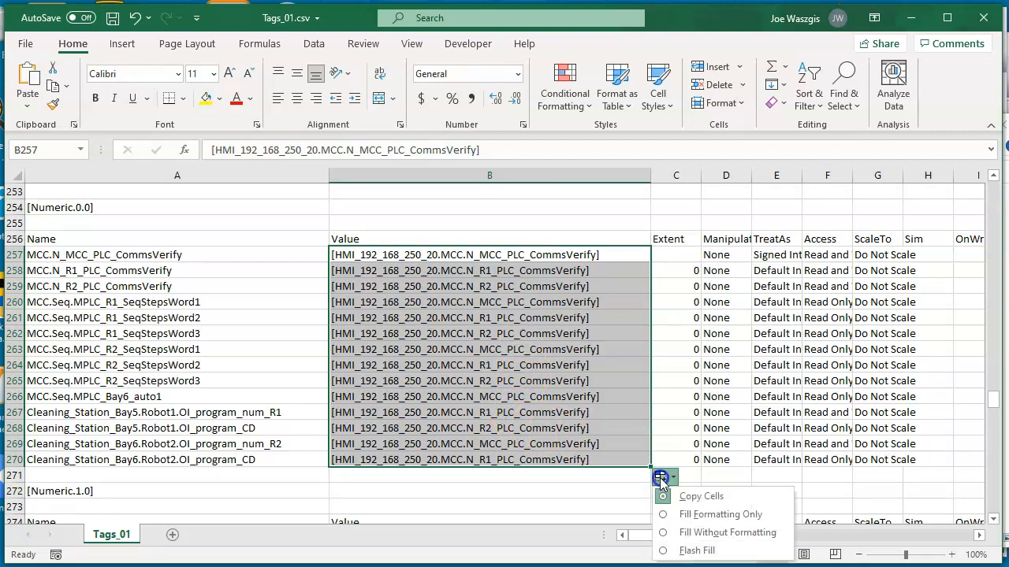
click(724, 551)
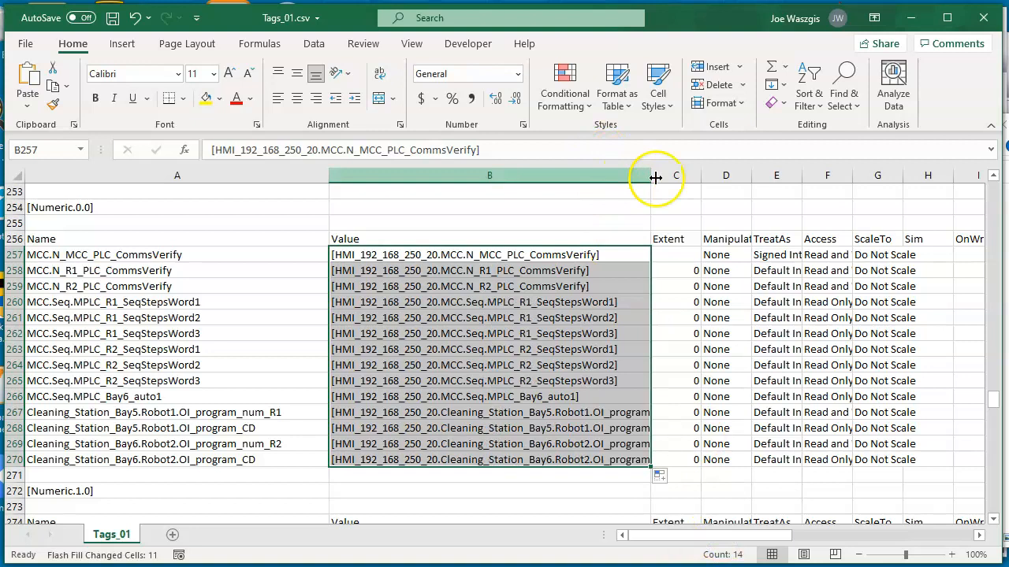
drag(652, 176, 710, 176)
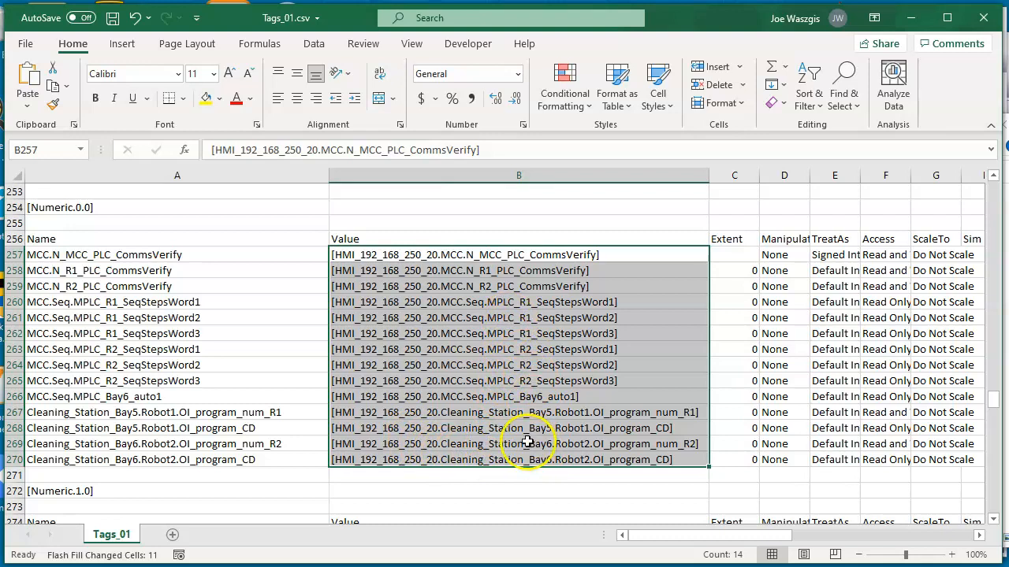
Clear the existing Value entries of the [Flag.5.2] section in column B, from B5 through B252.
scroll(523, 434, up, 7)
scroll(525, 431, up, 20)
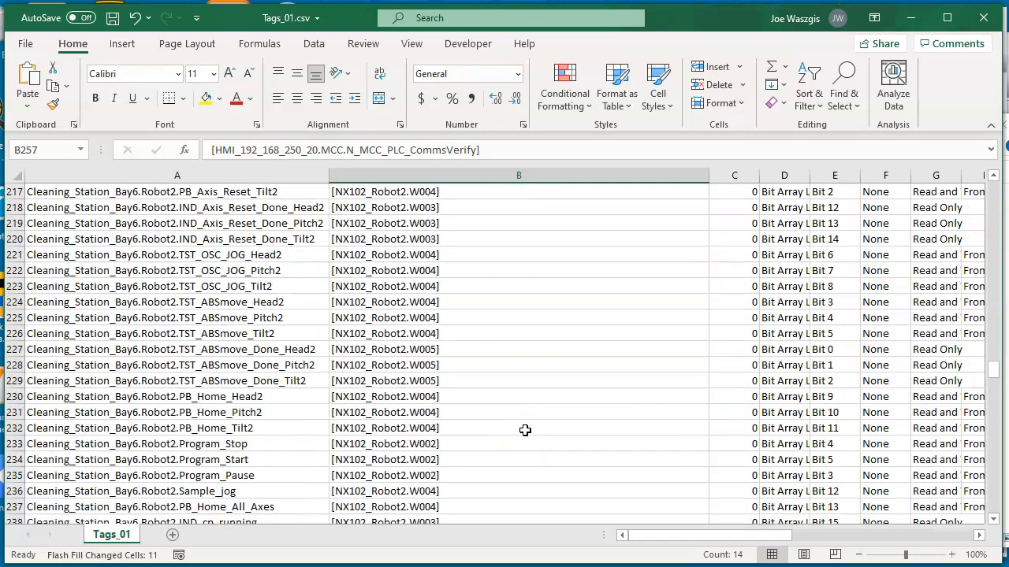
scroll(525, 431, up, 19)
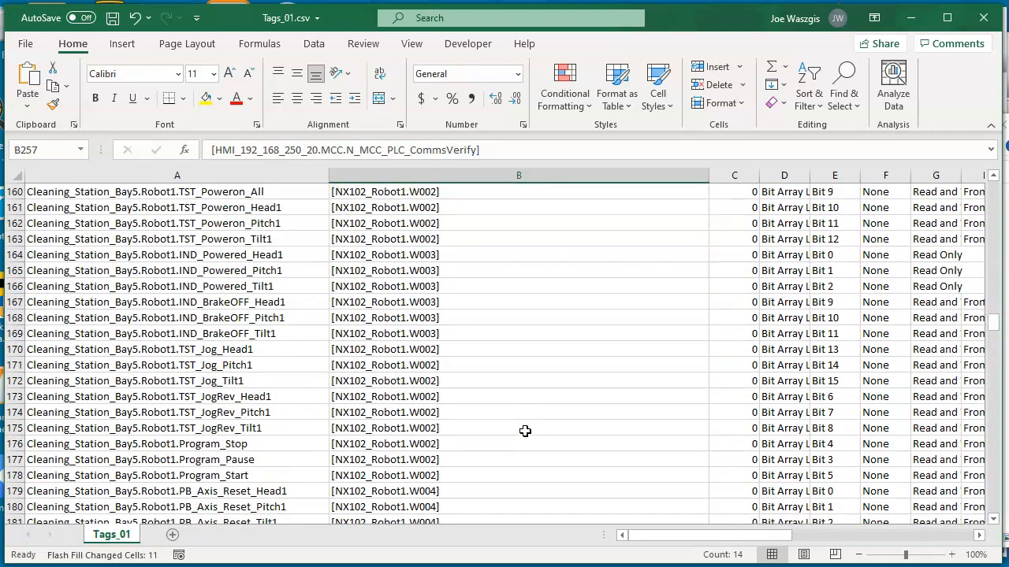
scroll(524, 431, up, 10)
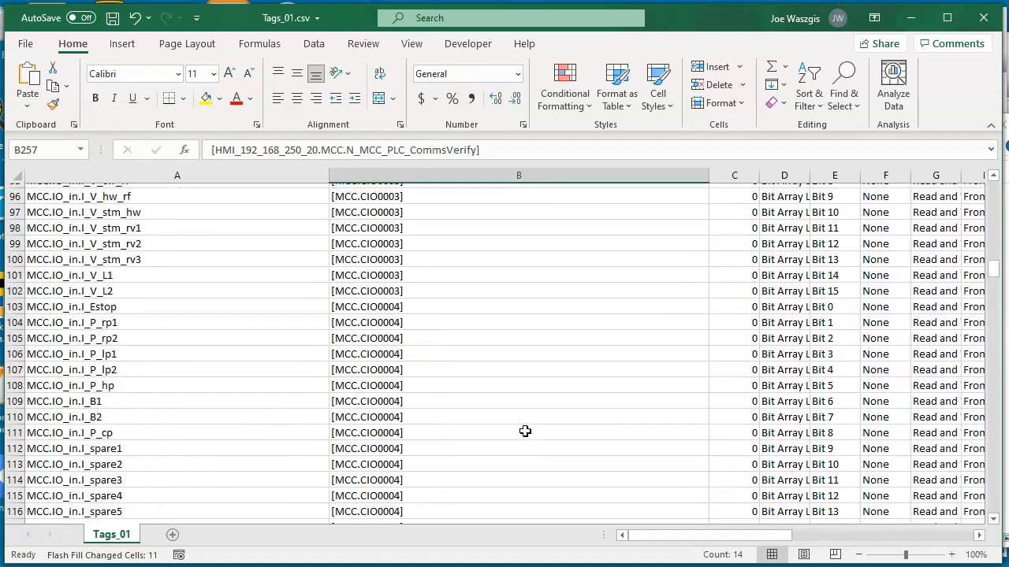
scroll(525, 431, up, 12)
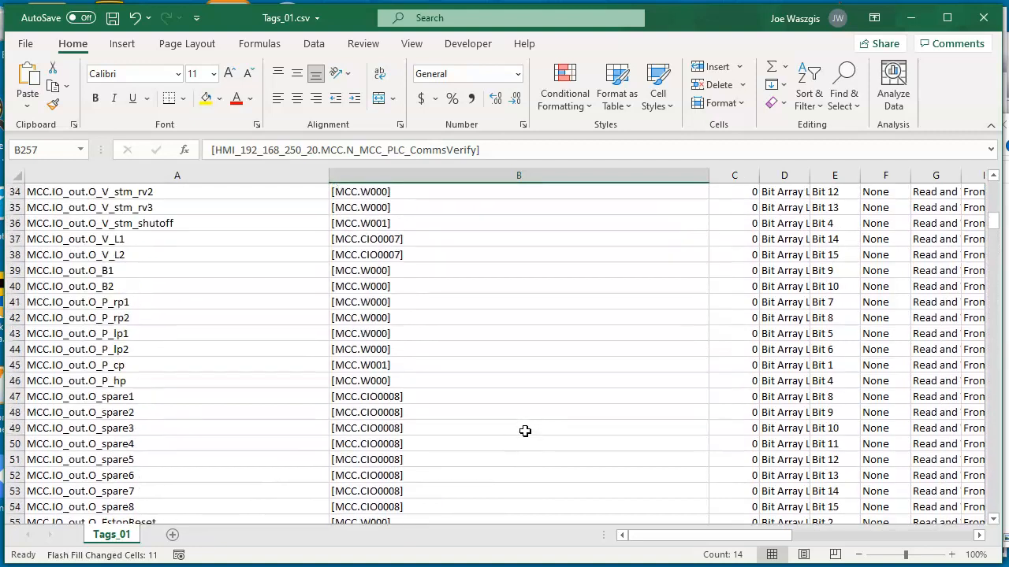
scroll(525, 431, up, 5)
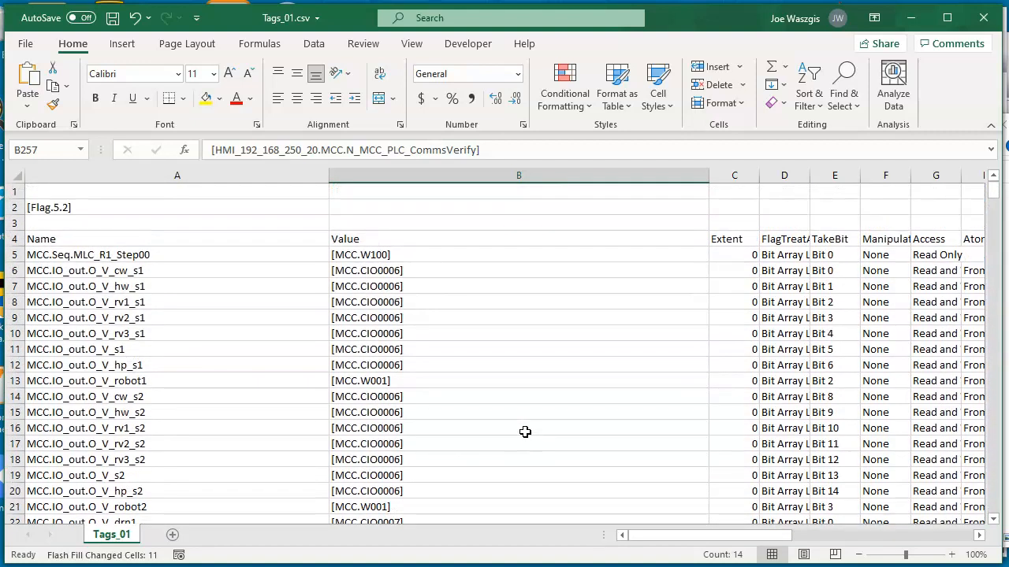
drag(380, 255, 414, 329)
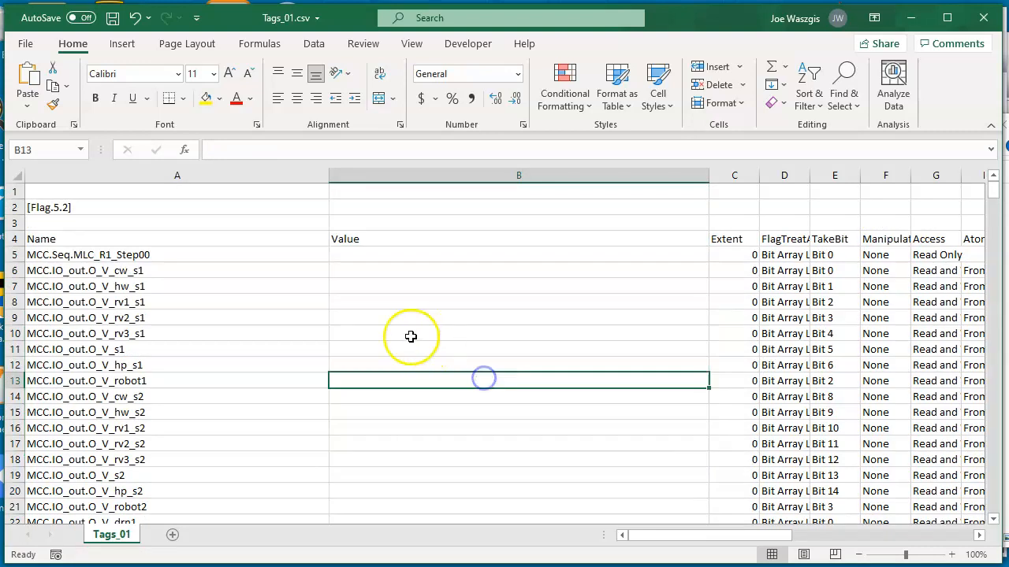
Copy the tag name MCC.Seq.MLC_R1_Step00 from A5 into its Value cell B5, and end copy mode.
click(127, 256)
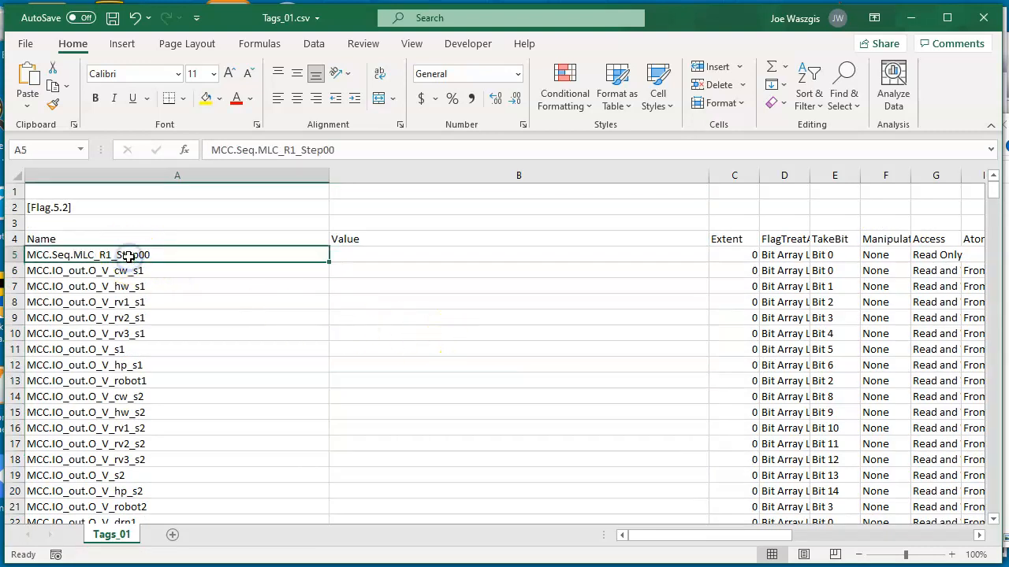
right_click(128, 256)
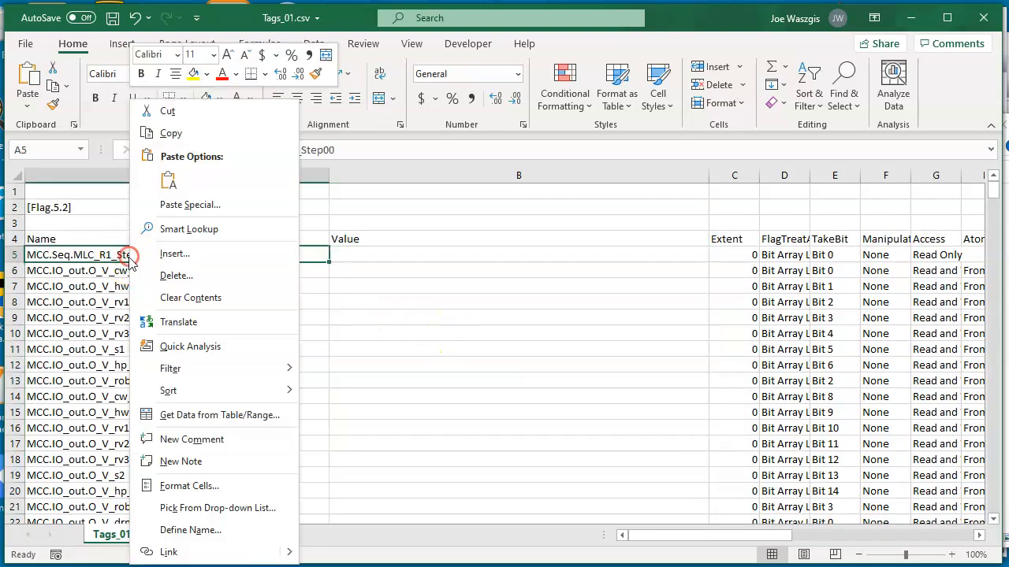
click(171, 133)
right_click(408, 252)
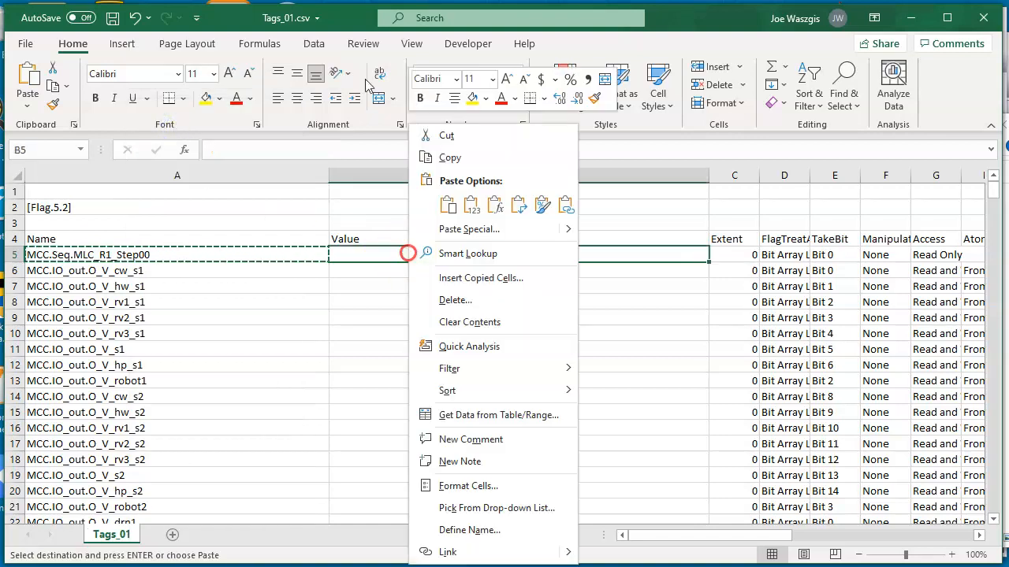
click(452, 203)
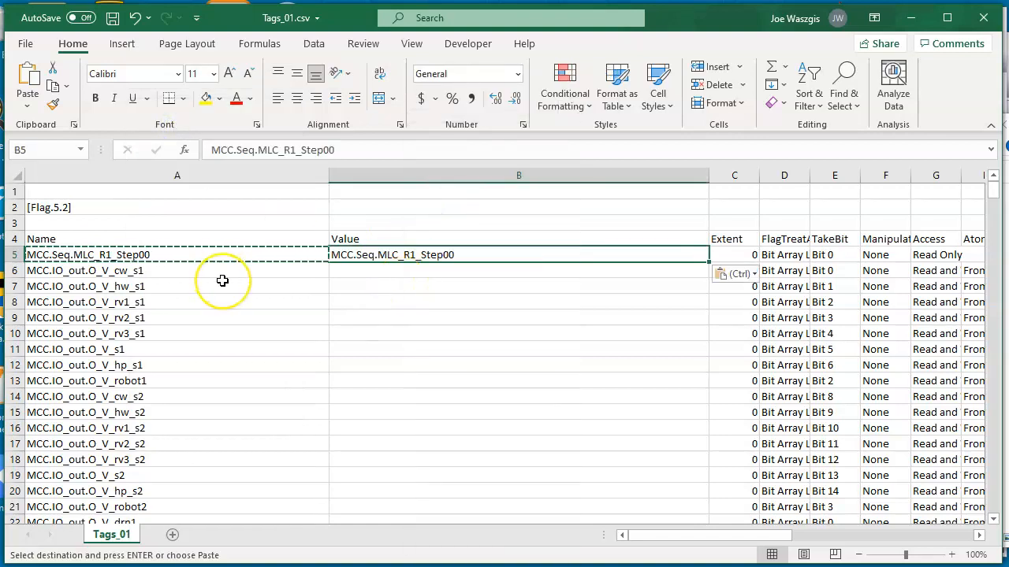
key(Escape)
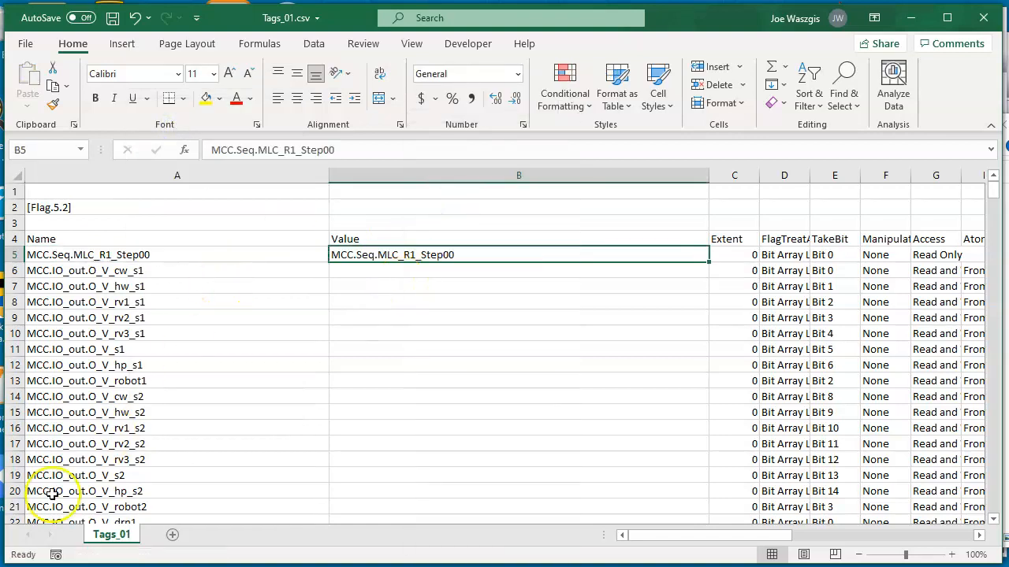
click(37, 545)
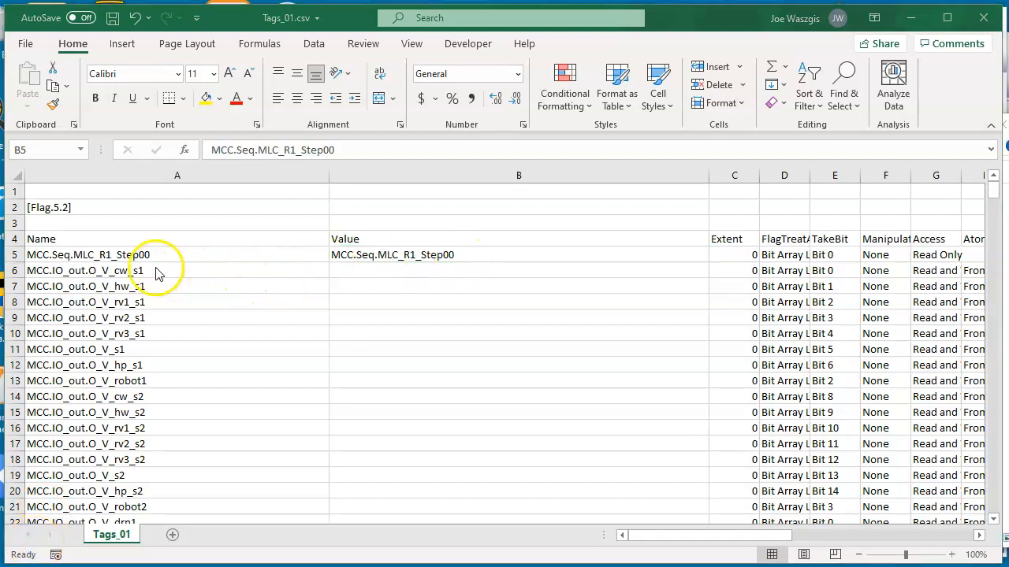
Copy the tag name MCC.IO_out.O_V_cw_s1 from A6 into its Value cell B6.
click(145, 269)
click(131, 271)
right_click(130, 271)
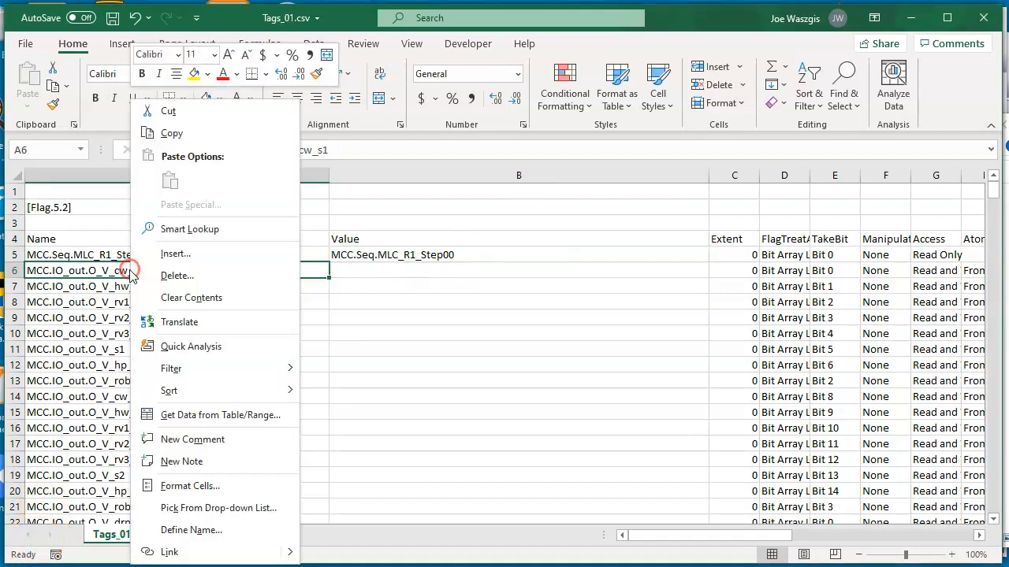
click(167, 134)
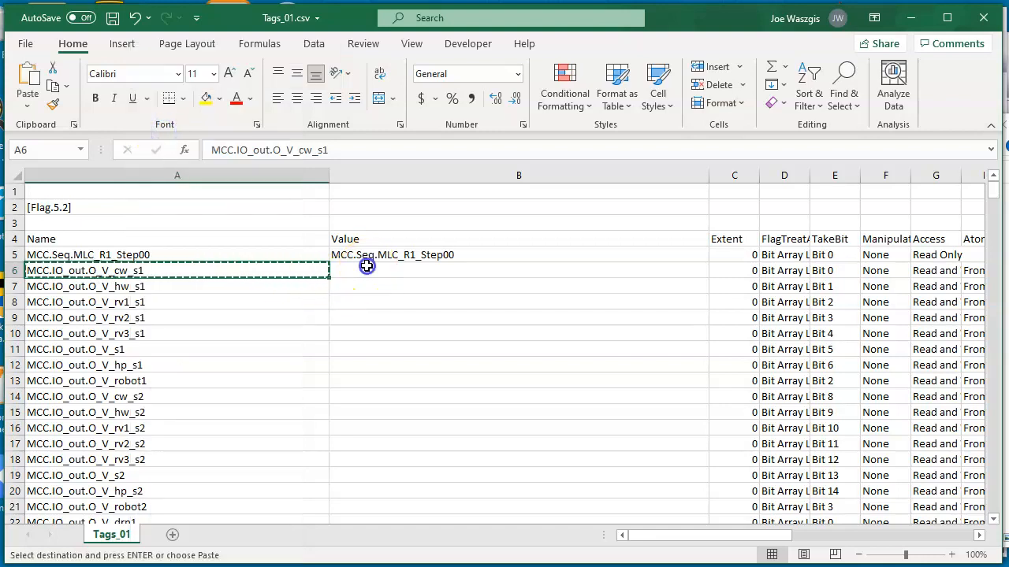
click(368, 269)
right_click(367, 269)
click(406, 206)
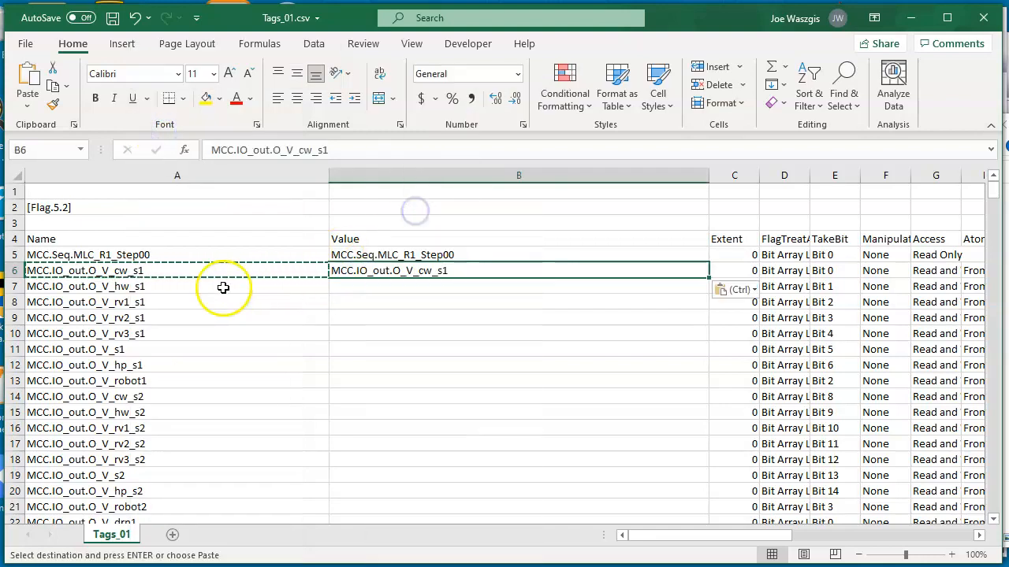
Copy the tag name MCC.IO_out.O_V_hw_s1 from A7 into its Value cell B7, and end copy mode.
click(135, 287)
right_click(136, 287)
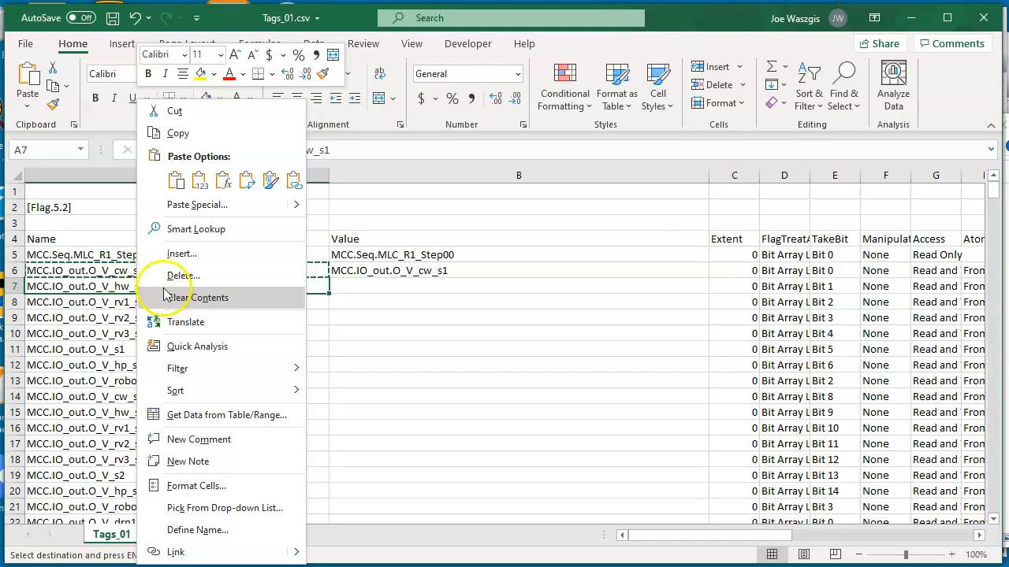
key(Escape)
key(Escape)
right_click(140, 287)
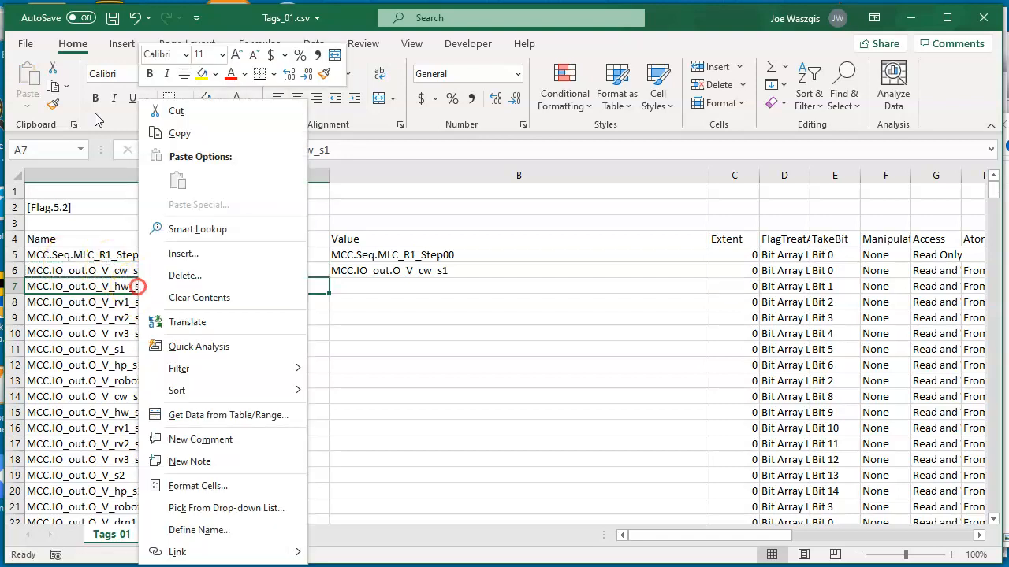
click(183, 135)
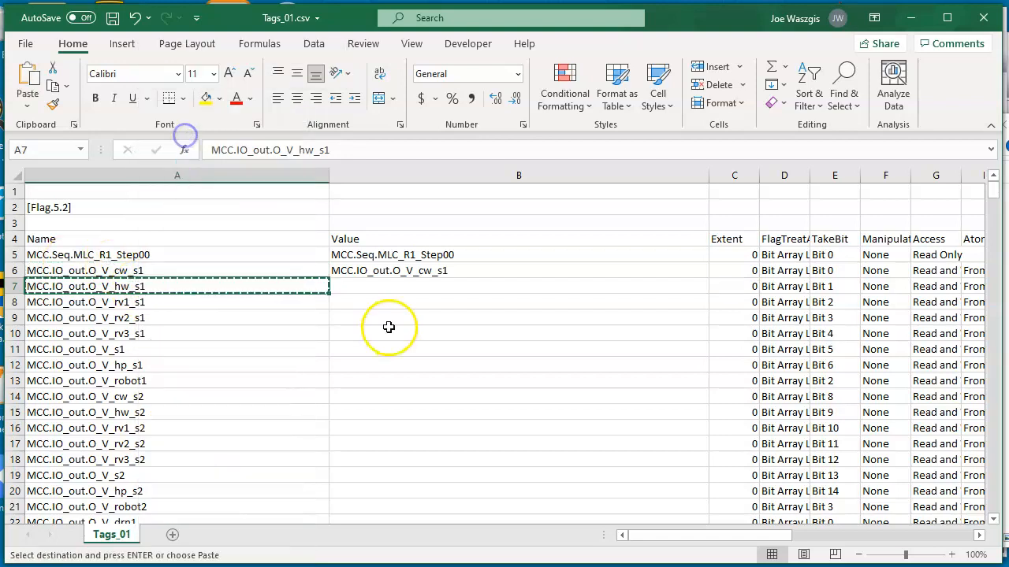
right_click(383, 286)
click(422, 205)
click(394, 329)
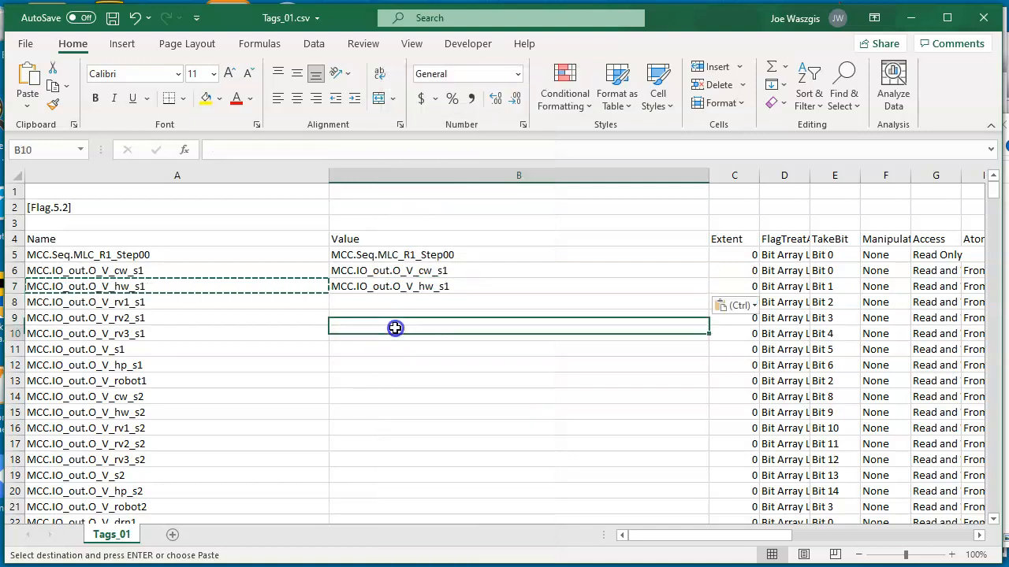
key(Escape)
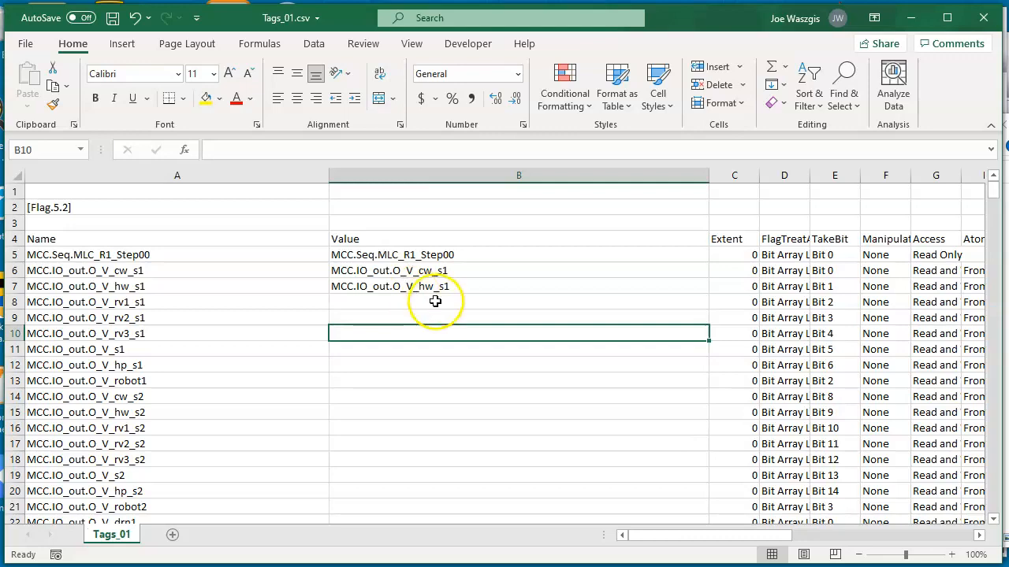
Copy the prefix [HMI_192_168_250_20. from the completed value in B257.
scroll(435, 304, down, 20)
scroll(435, 302, down, 20)
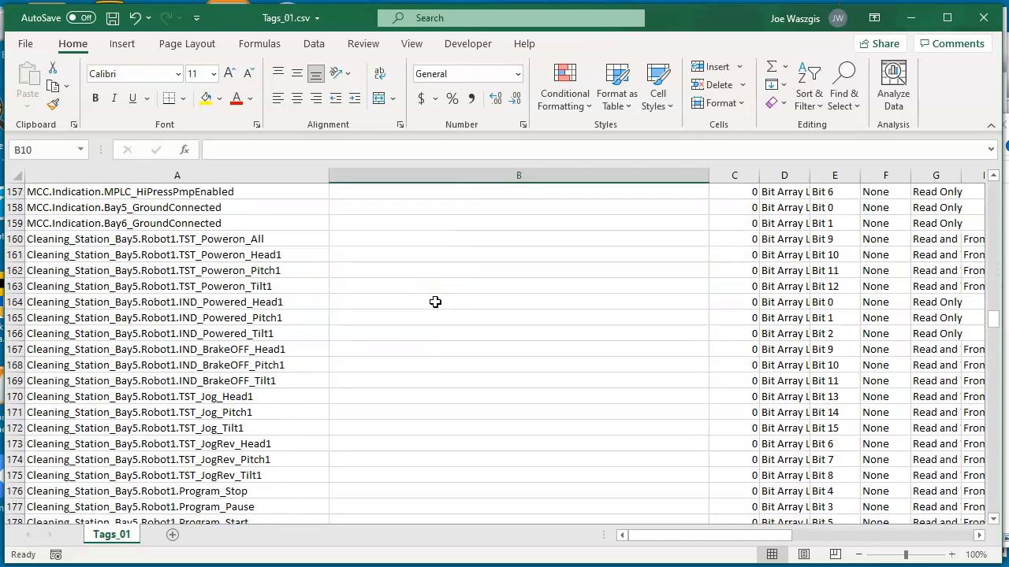
scroll(435, 302, up, 7)
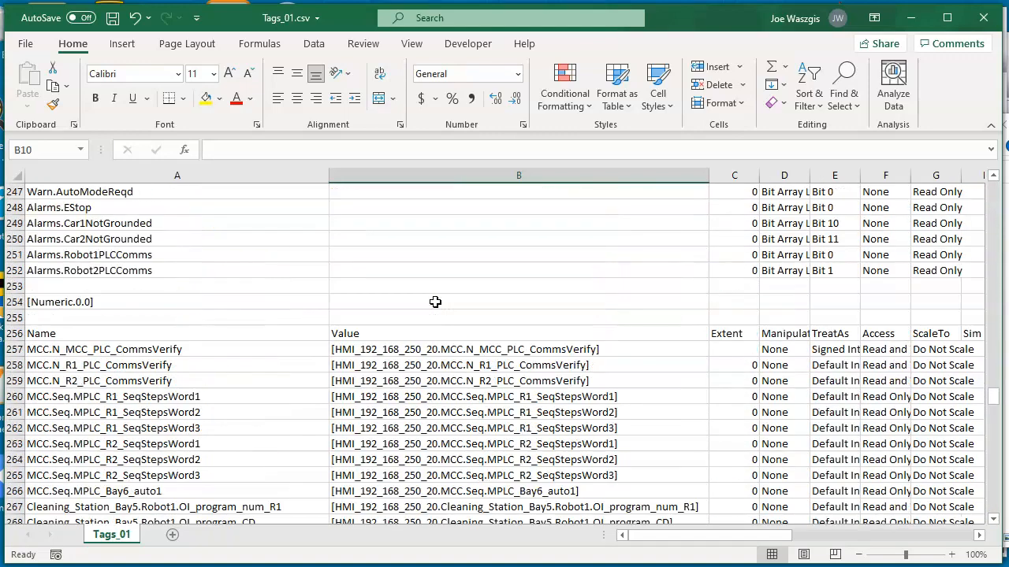
click(398, 349)
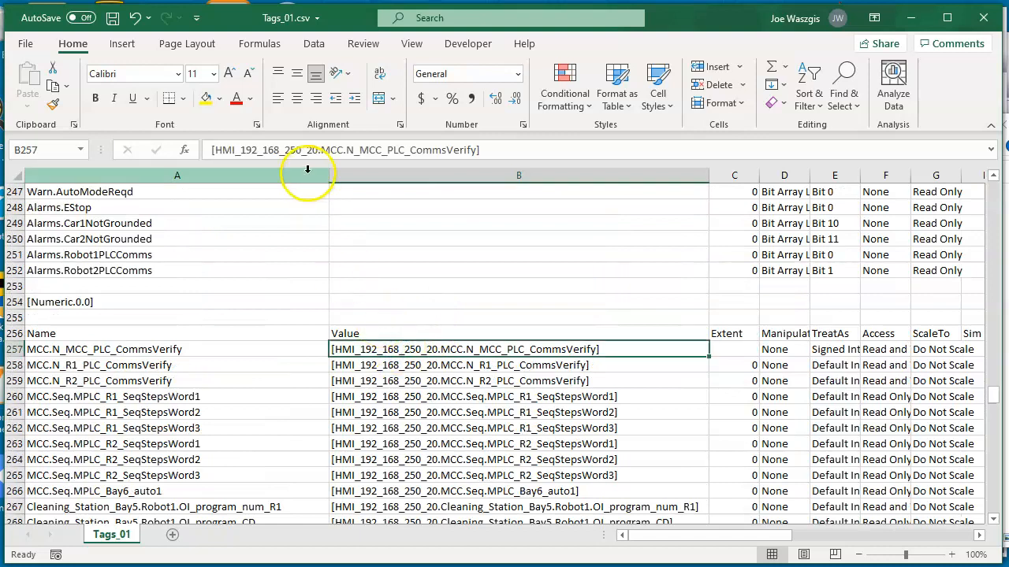
drag(306, 155, 210, 150)
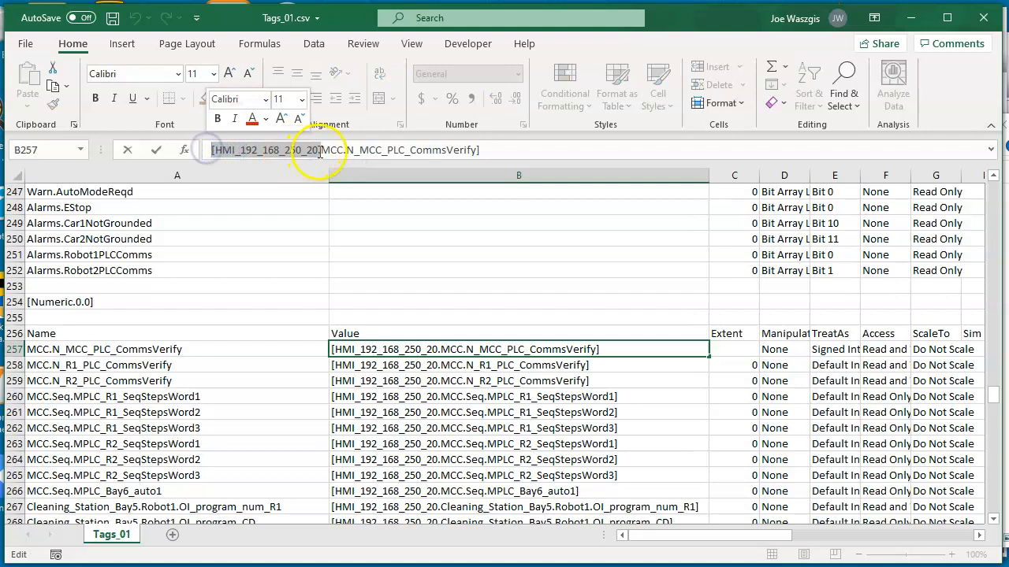
right_click(318, 152)
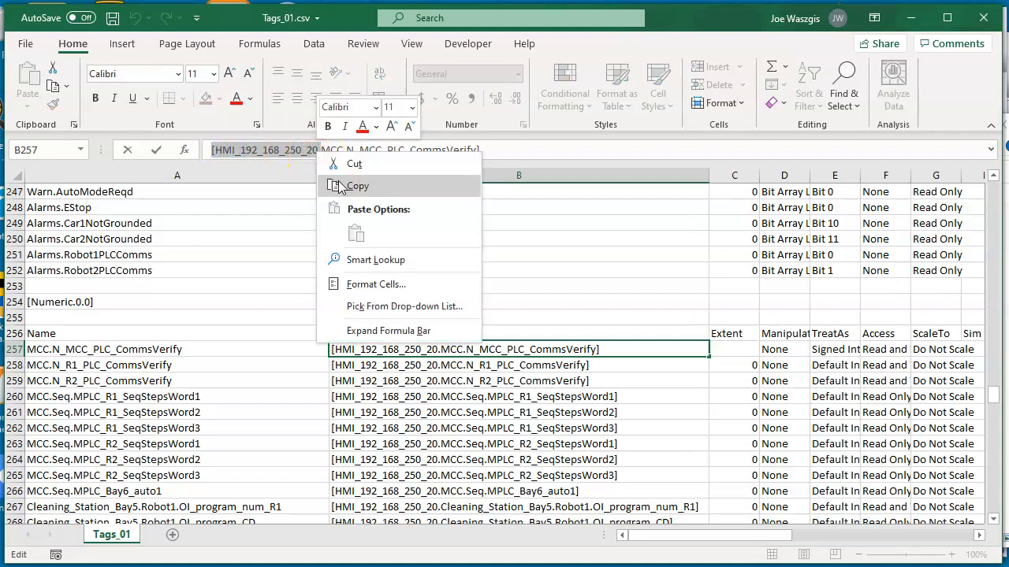
click(339, 184)
Insert the copied prefix before the tag name in B5 and add the closing bracket, giving [HMI_192_168_250_20.MCC.Seq.MLC_R1_Step00].
scroll(389, 204, up, 20)
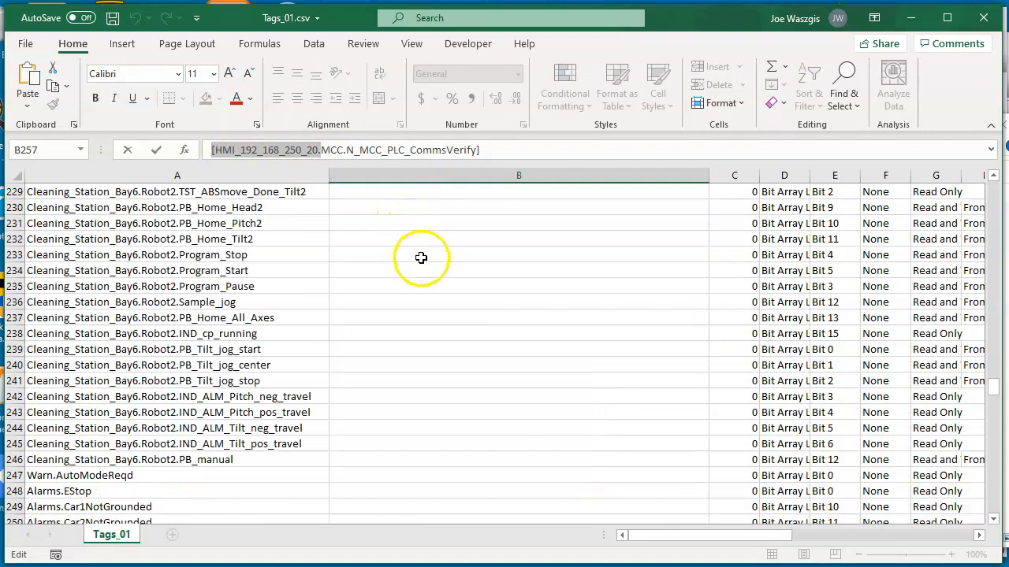
scroll(431, 272, up, 7)
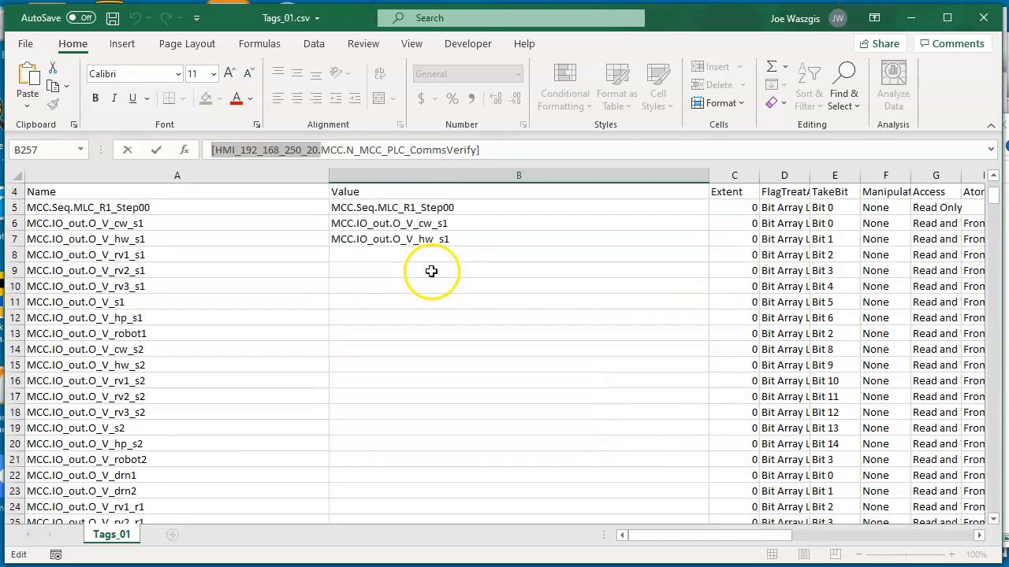
click(424, 256)
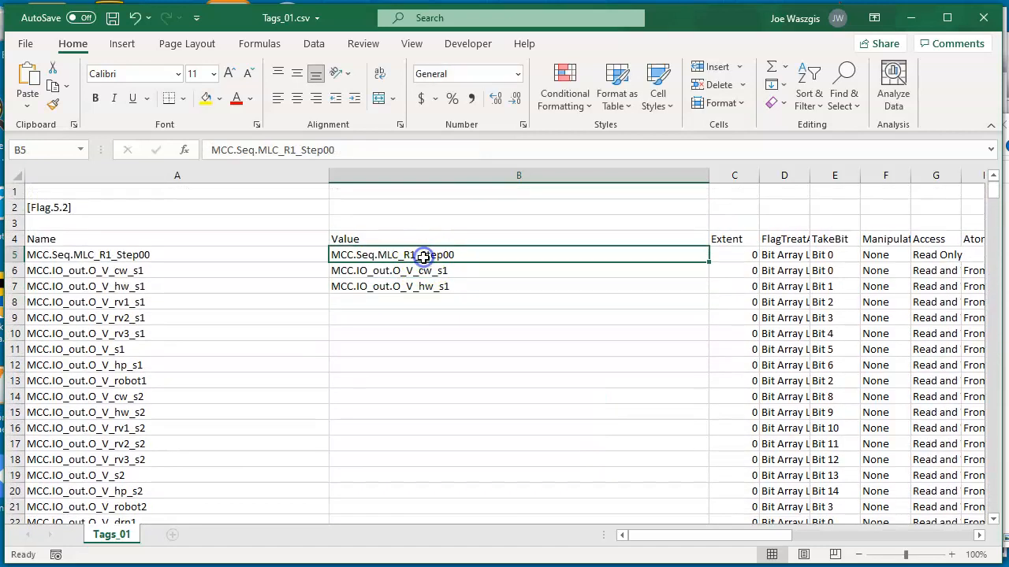
click(211, 149)
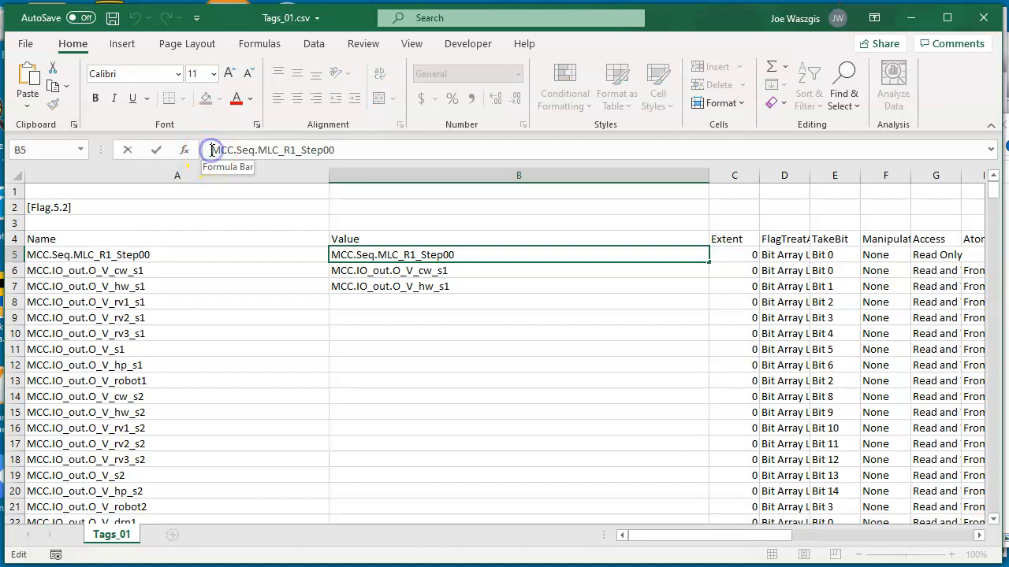
right_click(212, 150)
click(244, 230)
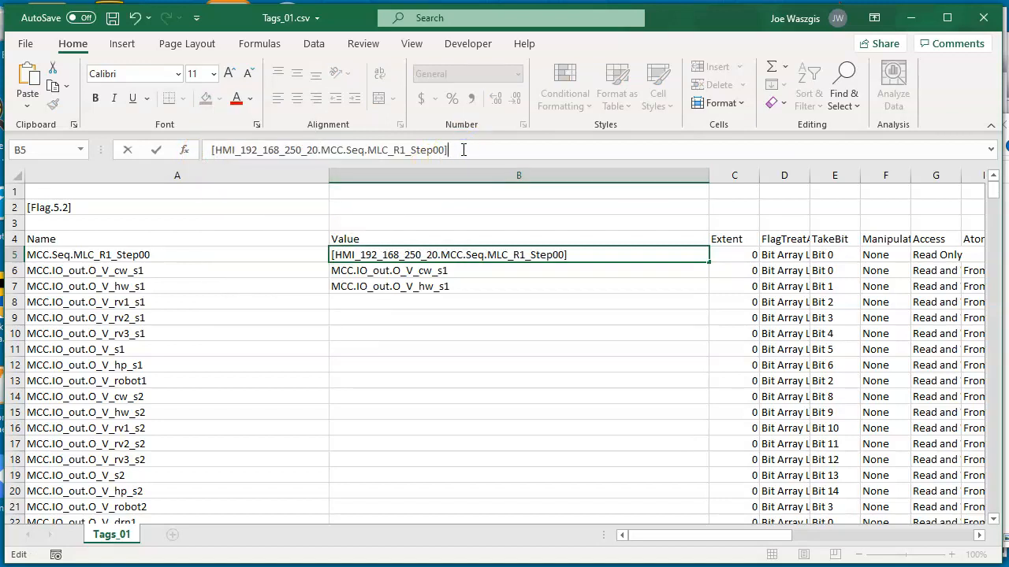
key(Return)
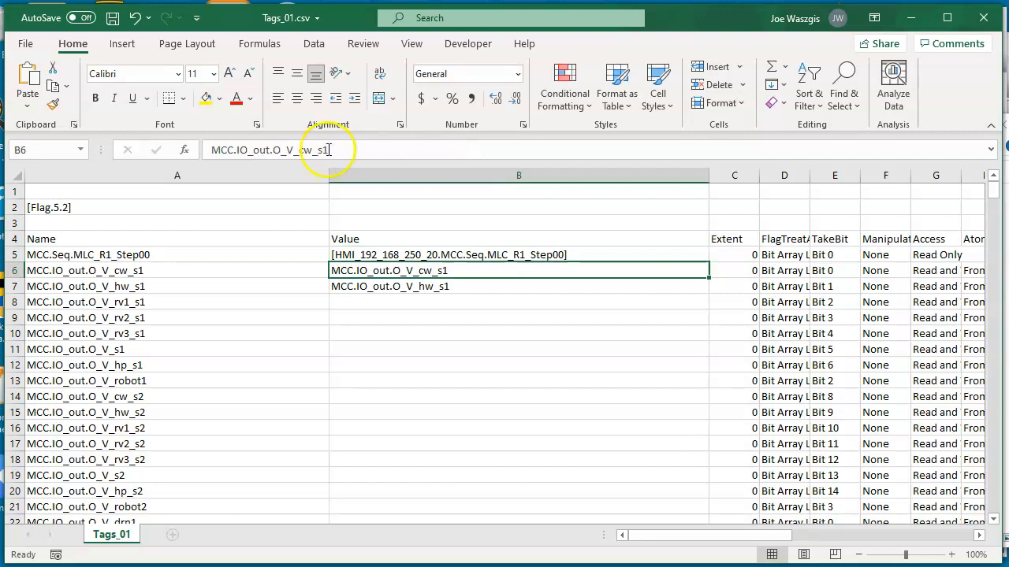
Add the copied prefix and a closing bracket to B6, giving [HMI_192_168_250_20.MCC.IO_out.O_V_cw_s1].
click(211, 149)
right_click(211, 150)
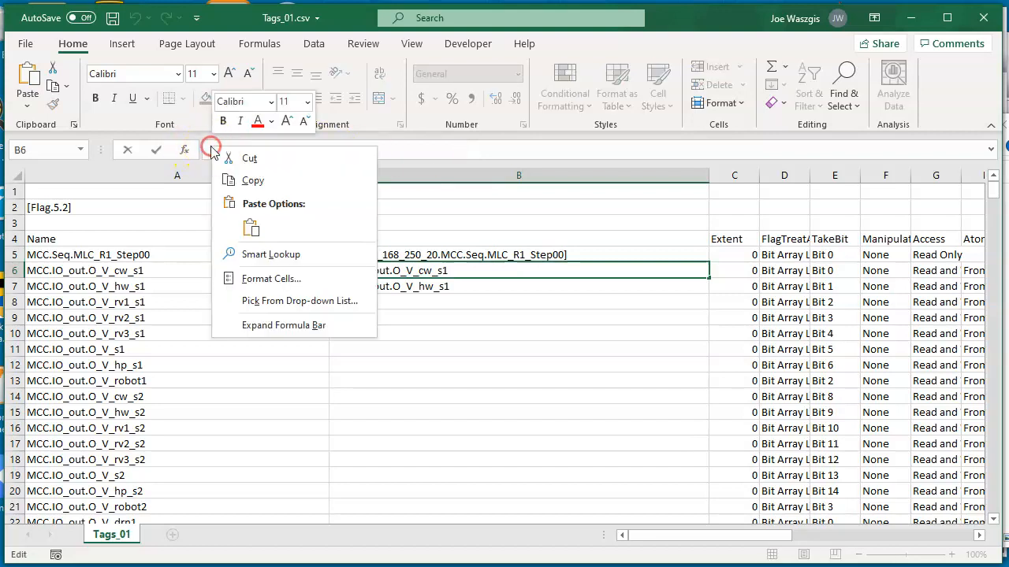
click(246, 228)
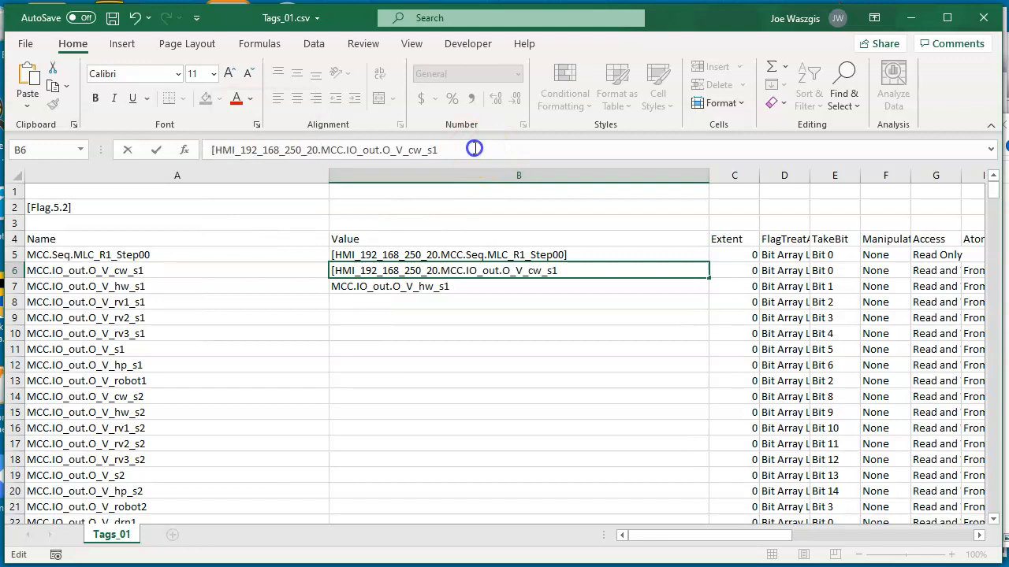
key(Return)
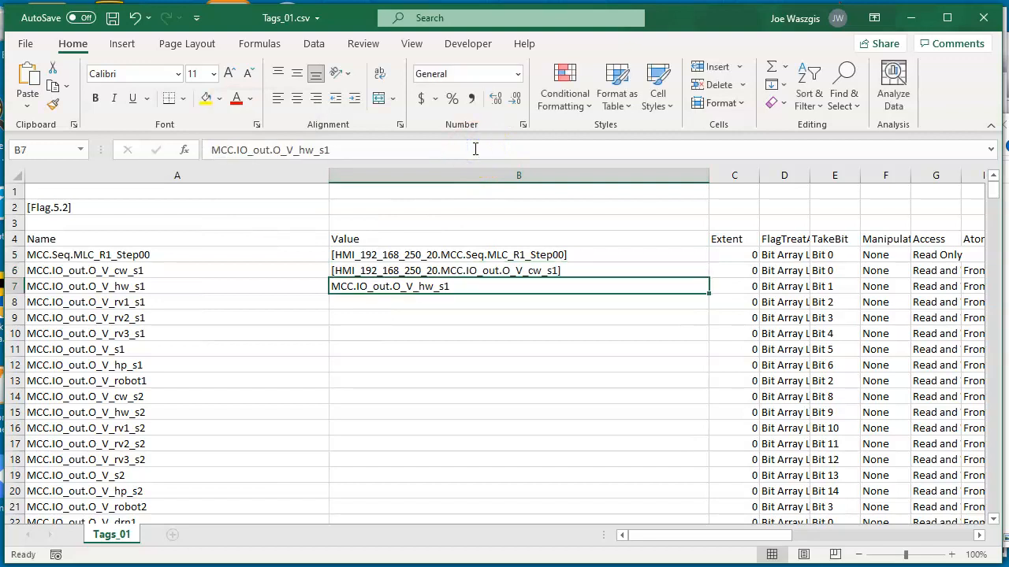
Add the copied prefix and a closing bracket to B7, giving [HMI_192_168_250_20.MCC.IO_out.O_V_hw_s1].
click(211, 149)
right_click(211, 150)
click(251, 227)
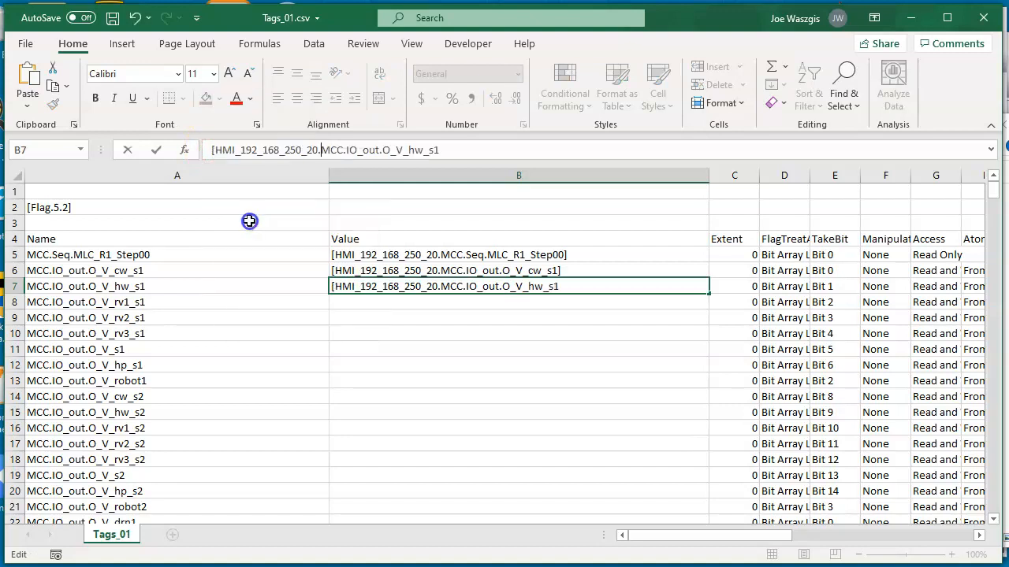
click(464, 150)
key(Return)
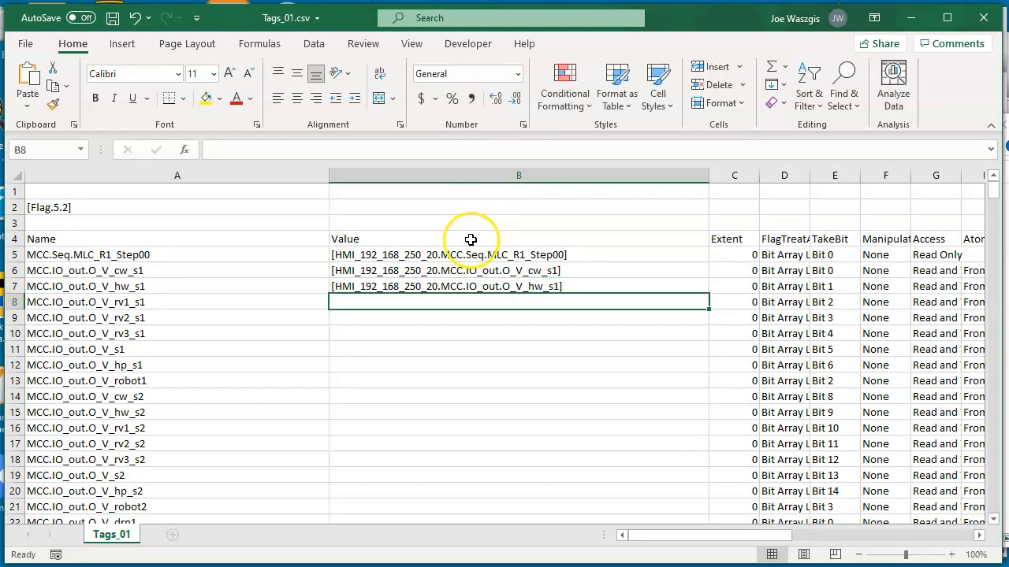
Try to fill the pattern of B5:B7 down the Value column to B46, and undo the fill.
drag(430, 256, 504, 286)
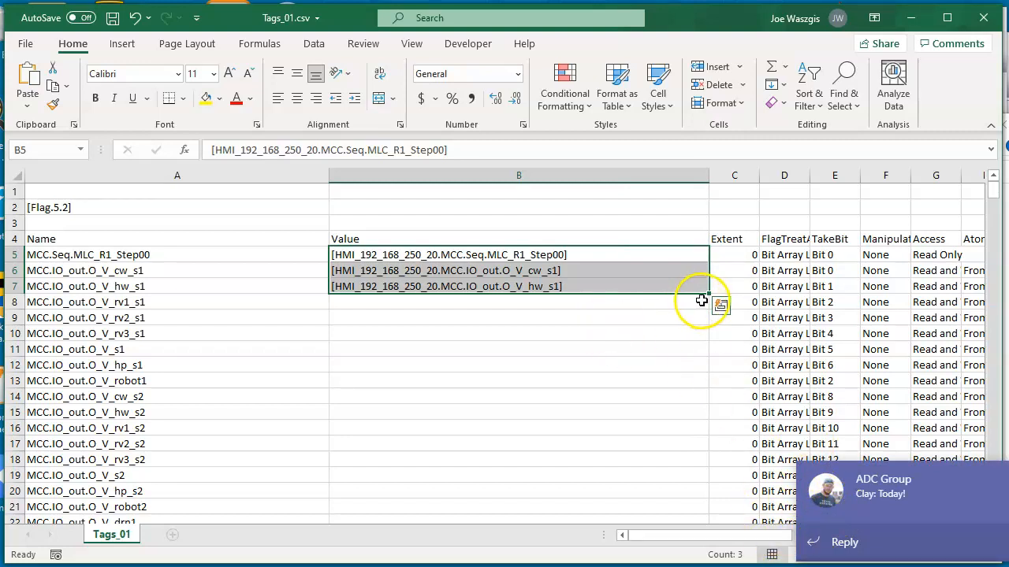
drag(712, 294, 696, 542)
click(1006, 475)
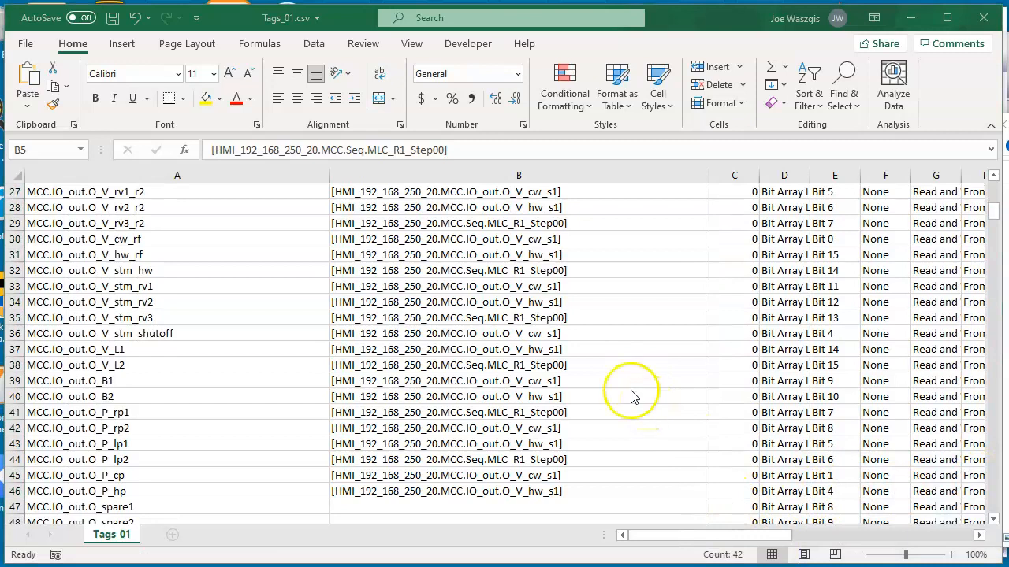
scroll(576, 373, up, 3)
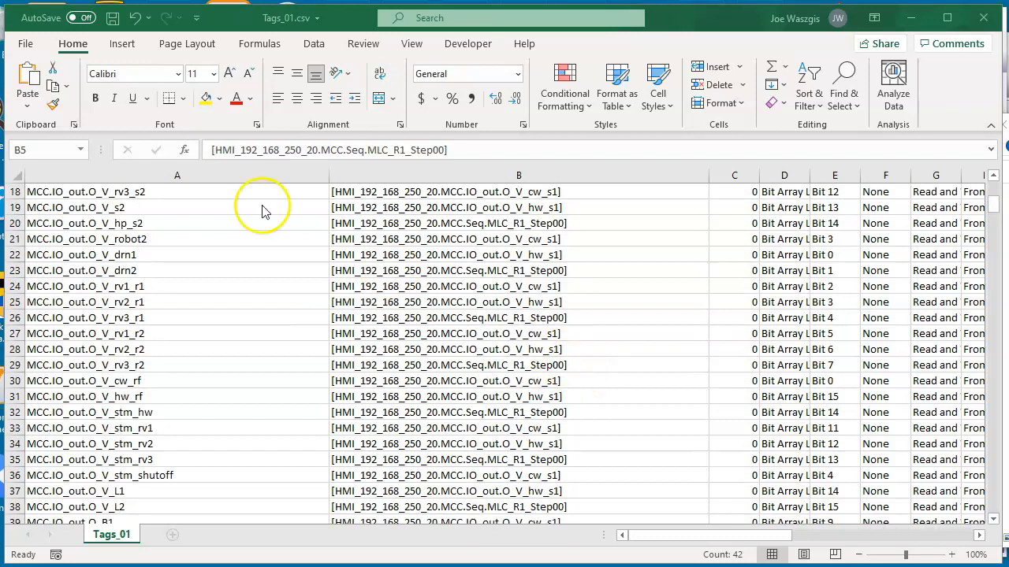
scroll(573, 381, up, 6)
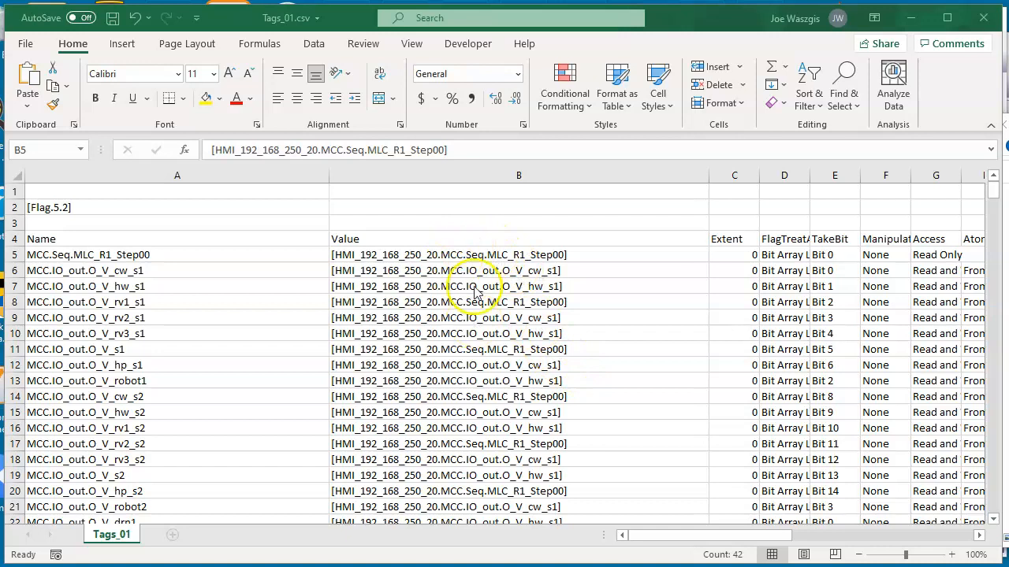
key(ctrl+z)
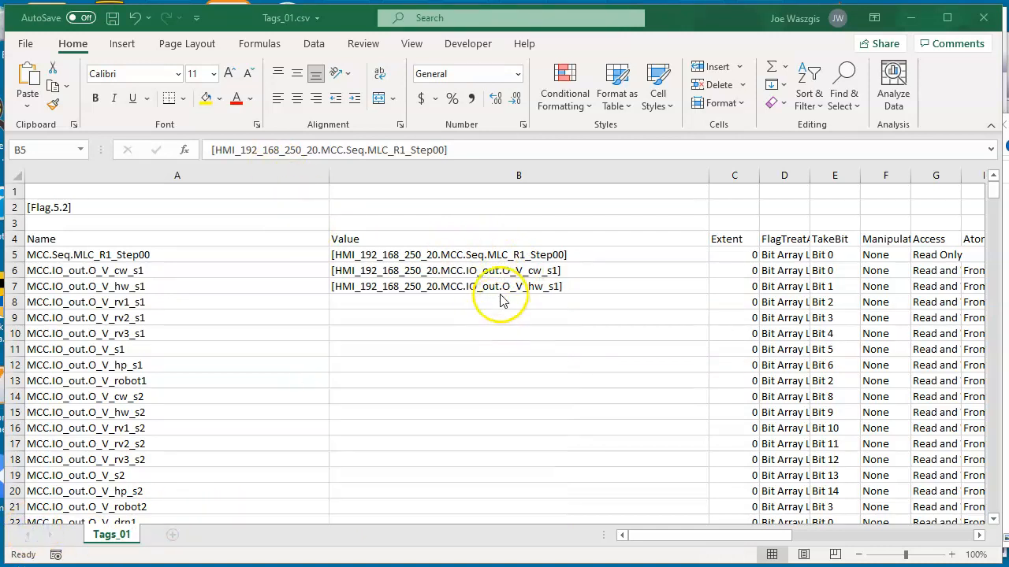
Fill the value of B5 down the Value column to B252, switch the fill to Flash Fill, and check the filled rows.
click(421, 254)
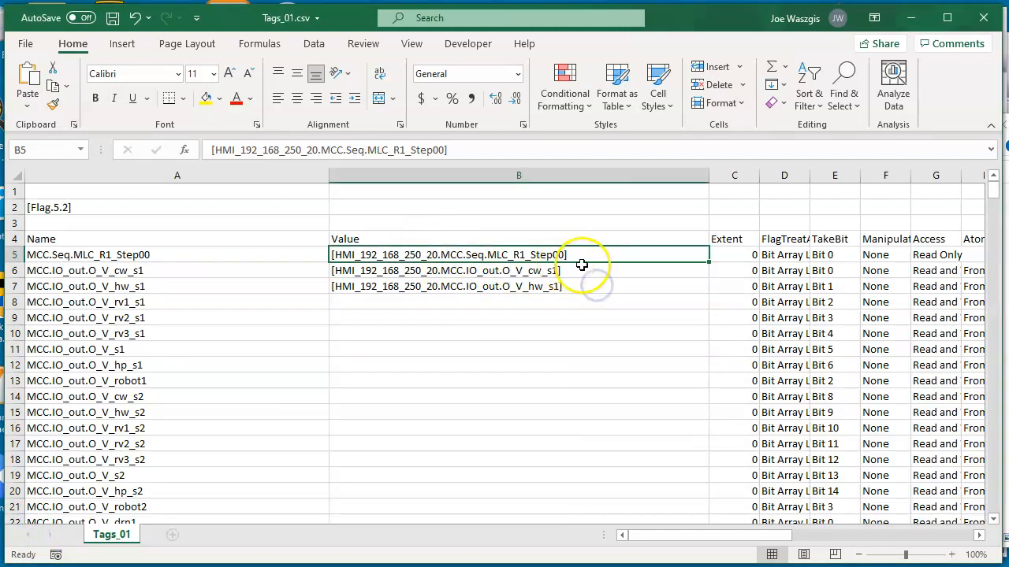
drag(708, 262, 695, 541)
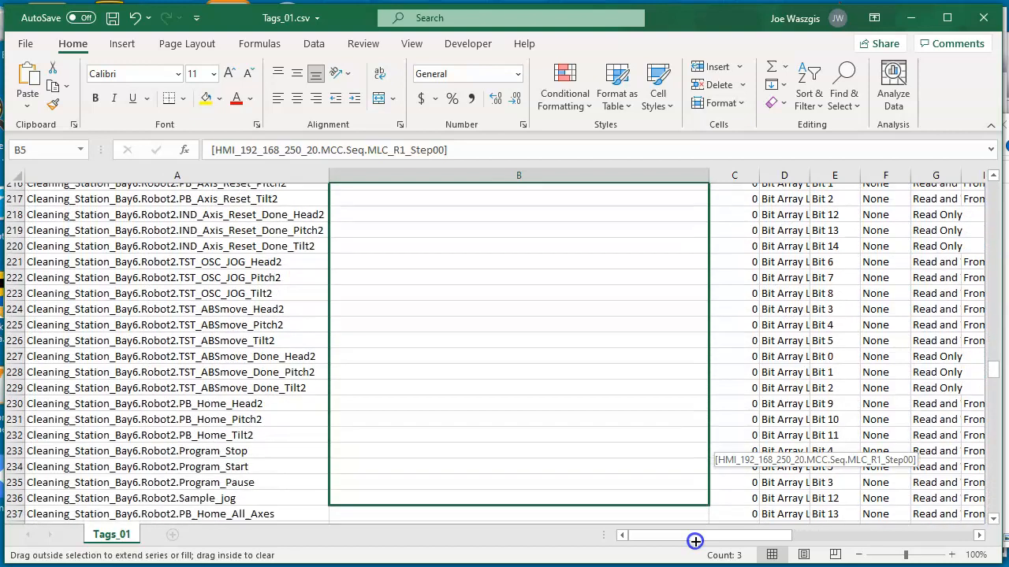
drag(696, 541, 689, 402)
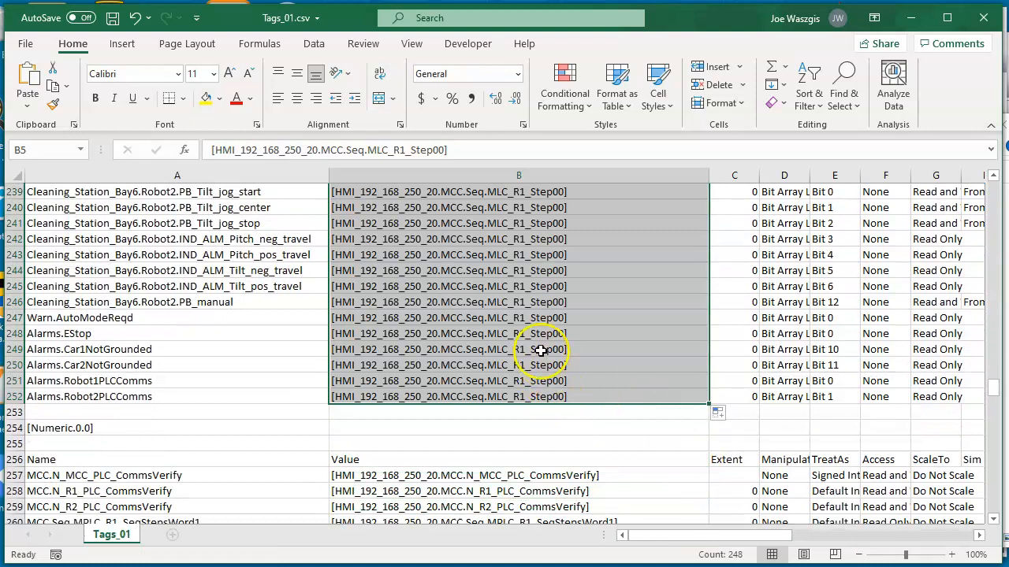
click(717, 415)
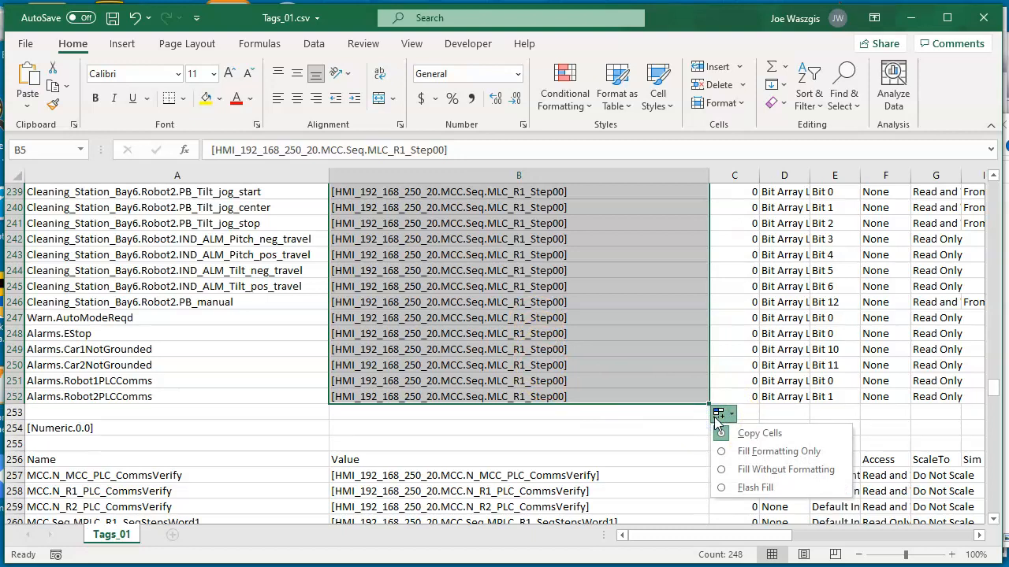
click(741, 489)
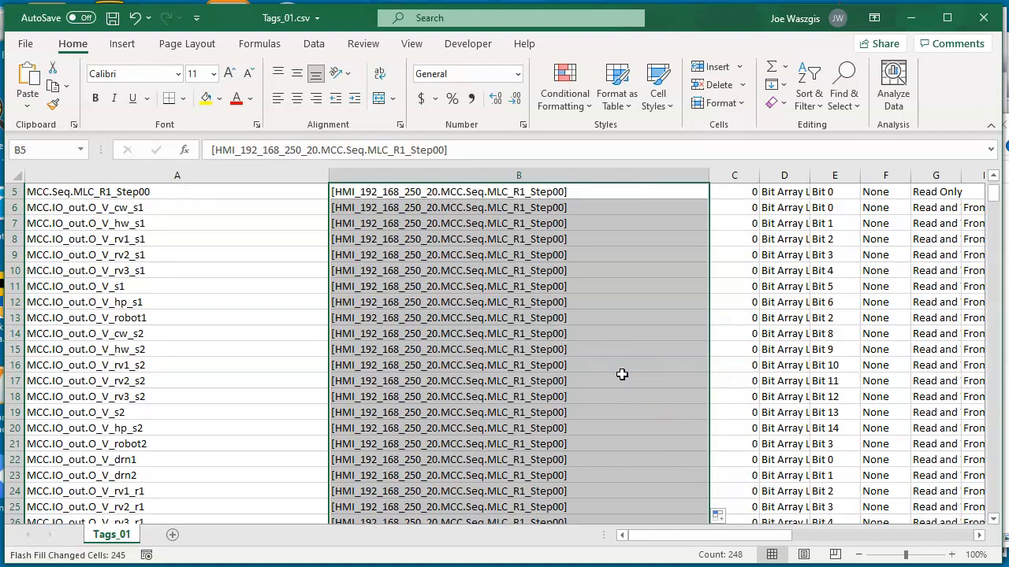
scroll(622, 374, up, 2)
scroll(622, 375, down, 17)
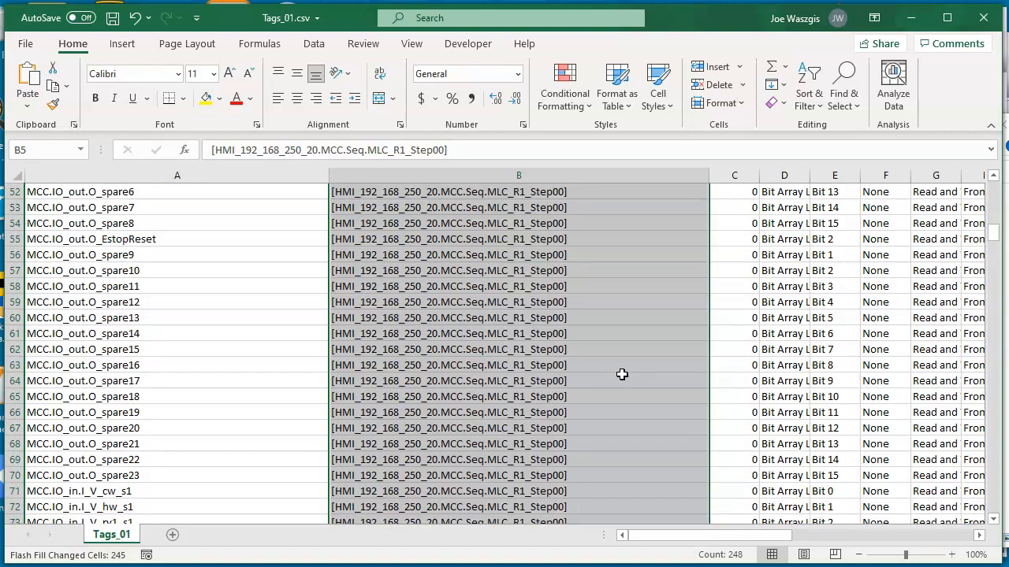
scroll(622, 375, down, 1)
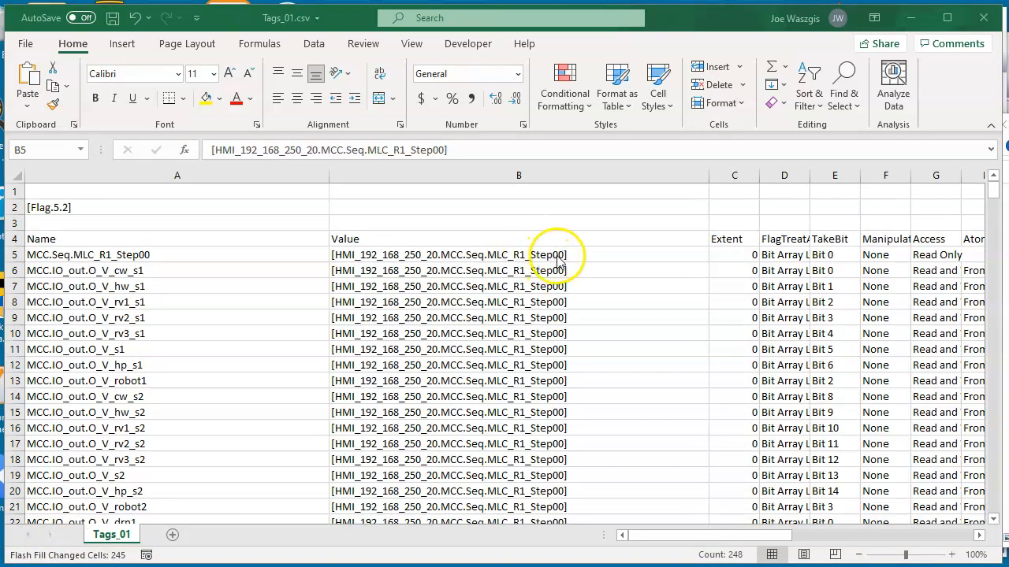
Clear the filled Value cells B5:B252 of the flag tags.
key(ctrl+shift+Down)
key(Delete)
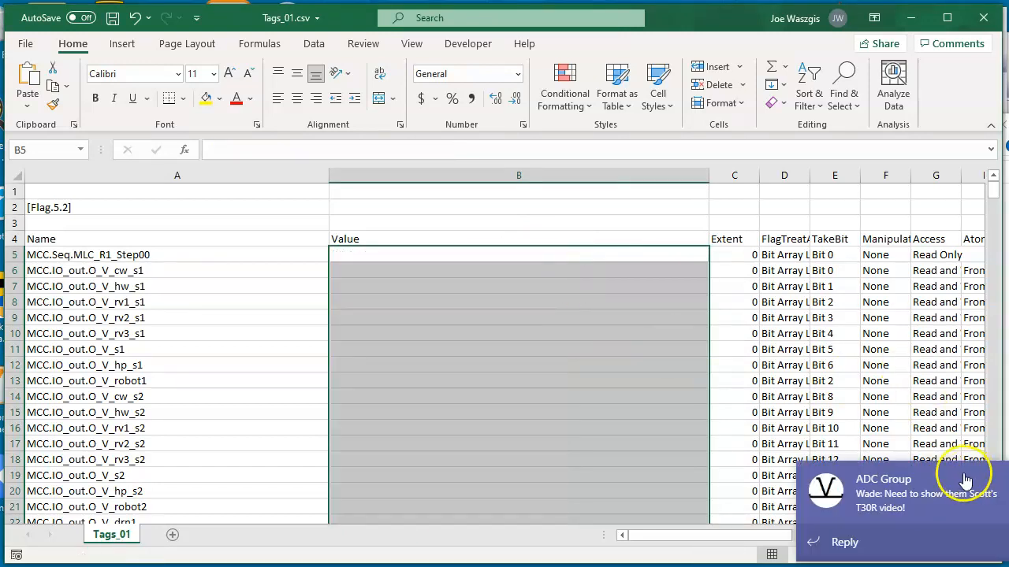
click(1007, 480)
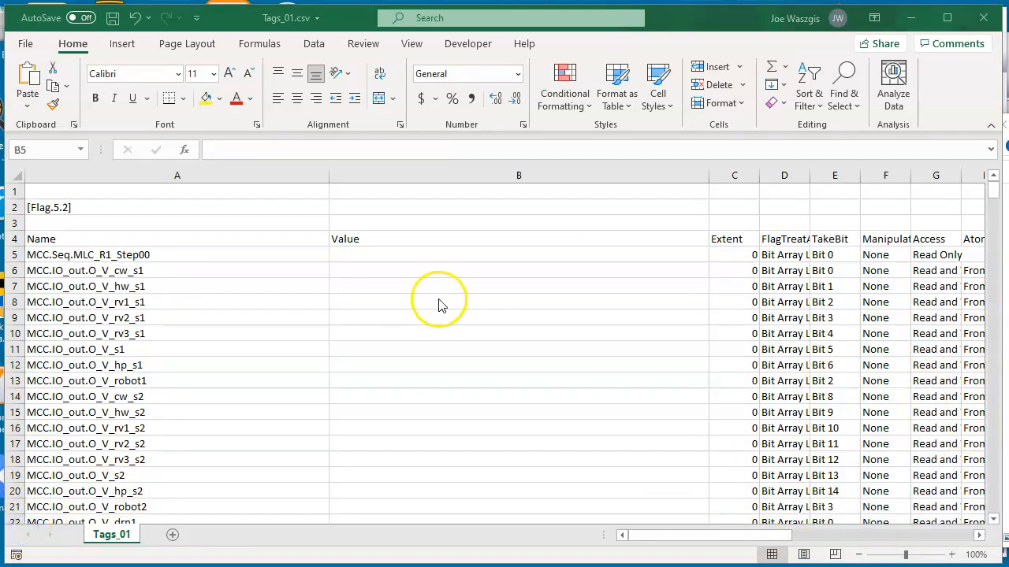
Copy the name MCC.Seq.MLC_R1_Step00 from A5 into the emptied Value cell B5, and end copy mode.
click(157, 254)
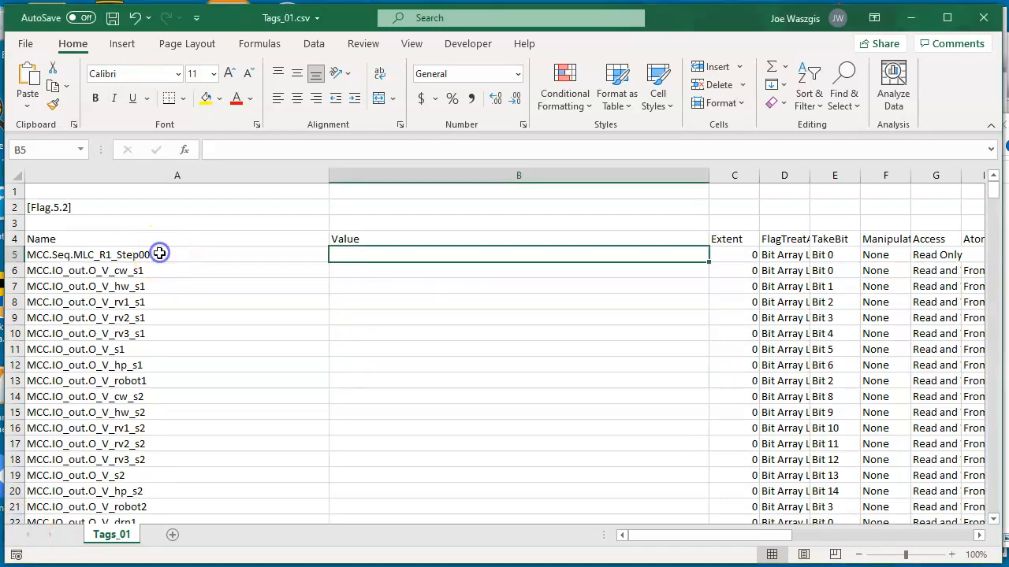
click(134, 255)
right_click(130, 254)
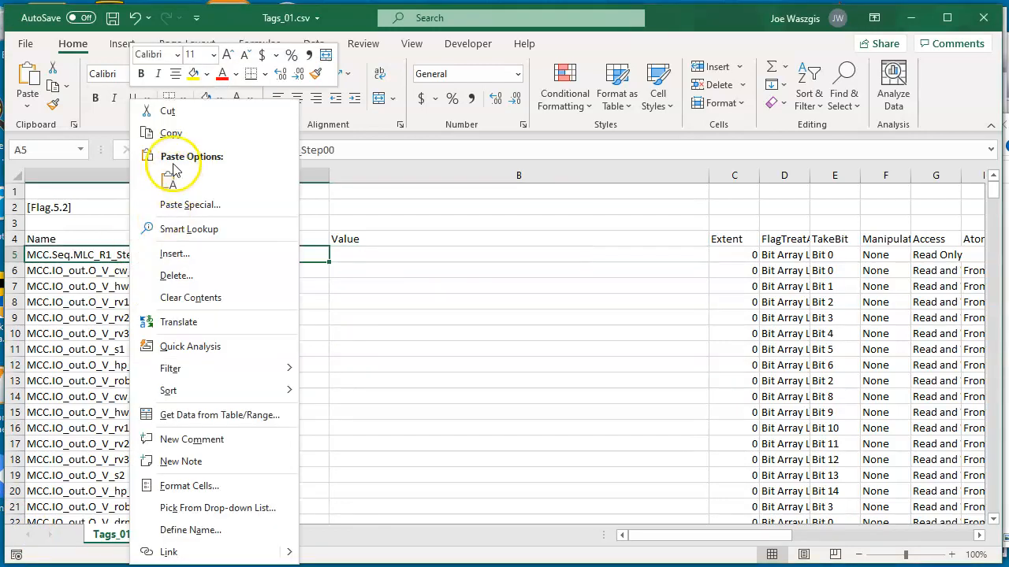
click(173, 135)
right_click(371, 254)
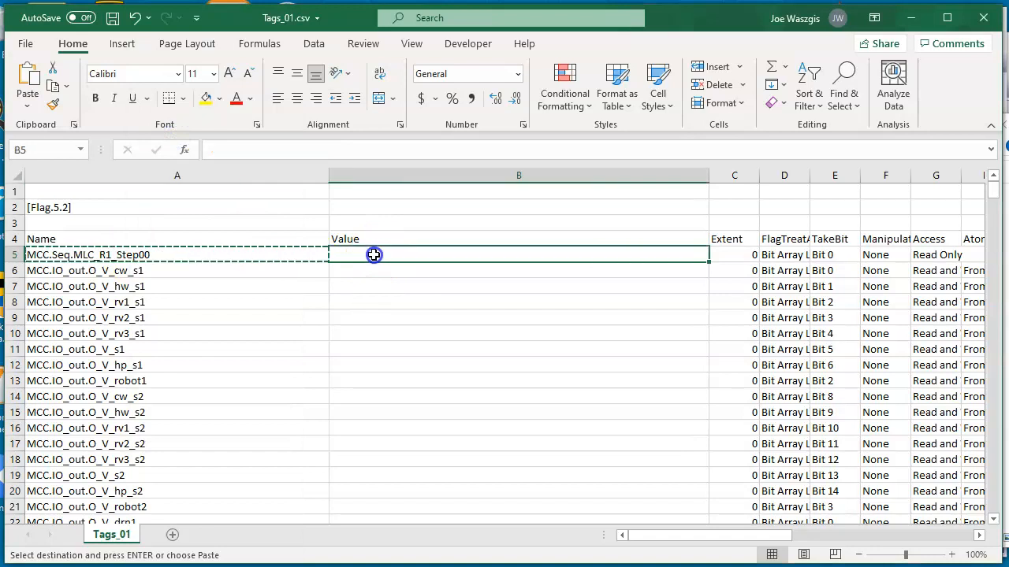
click(426, 213)
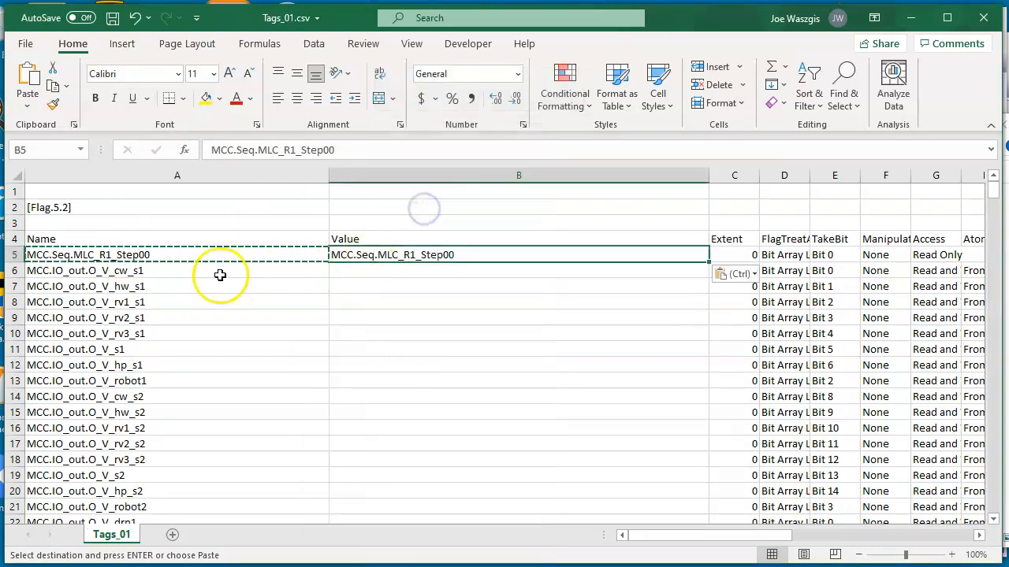
click(163, 270)
key(Escape)
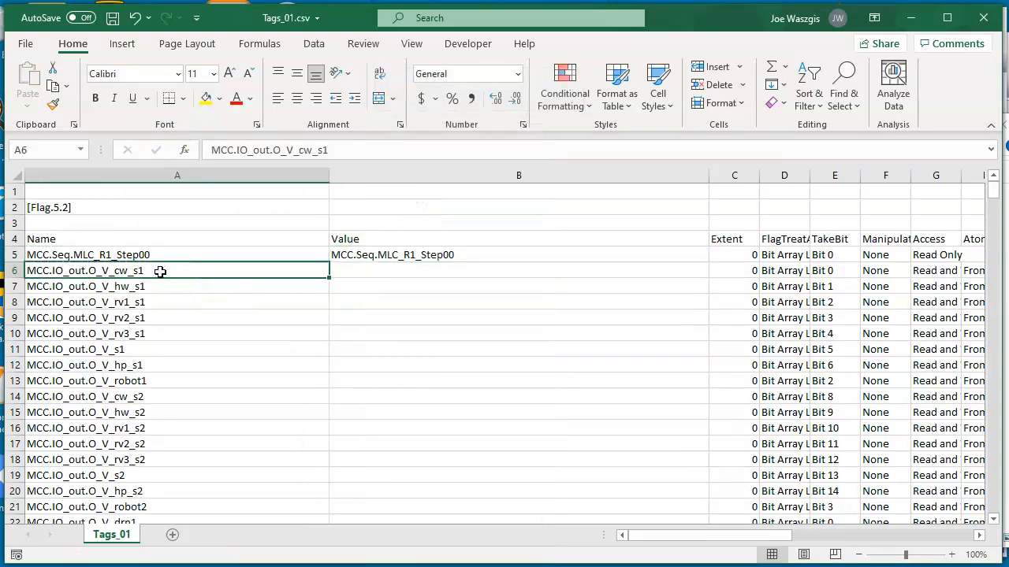
Copy the name MCC.IO_out.O_V_cw_s1 from A6 into the emptied Value cell B6, and end copy mode.
right_click(160, 271)
click(197, 134)
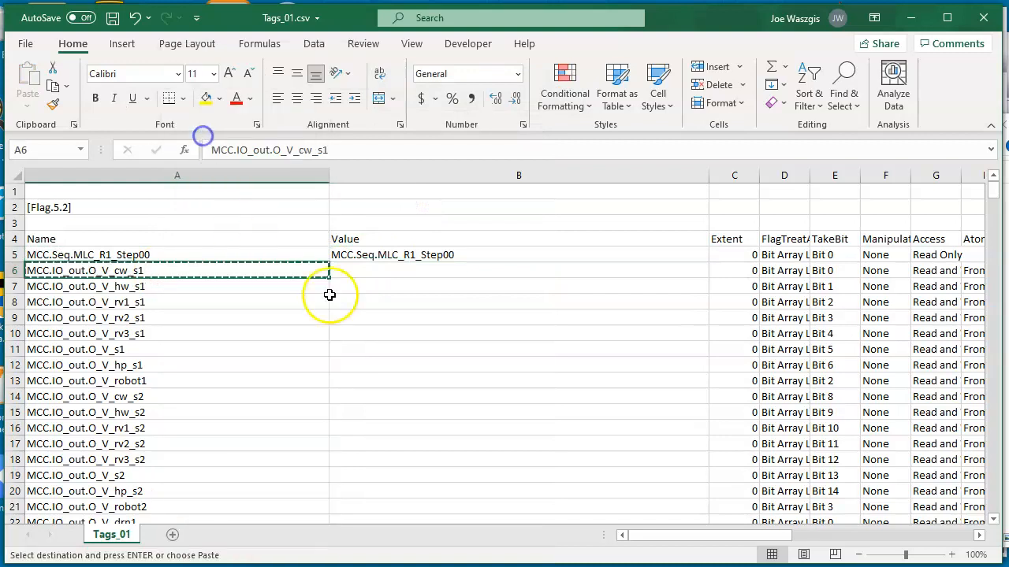
click(380, 275)
right_click(378, 275)
click(424, 208)
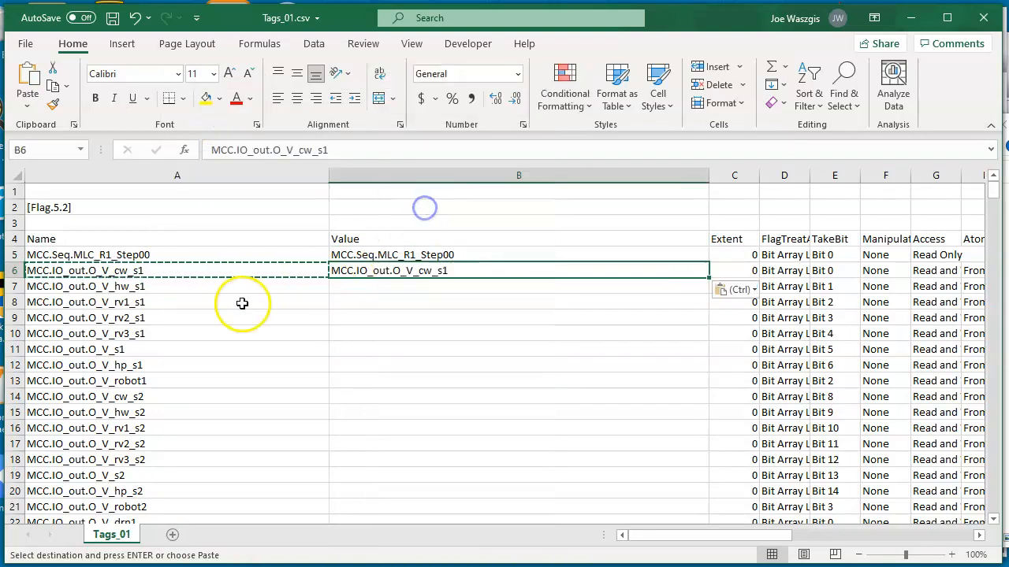
click(158, 289)
key(Escape)
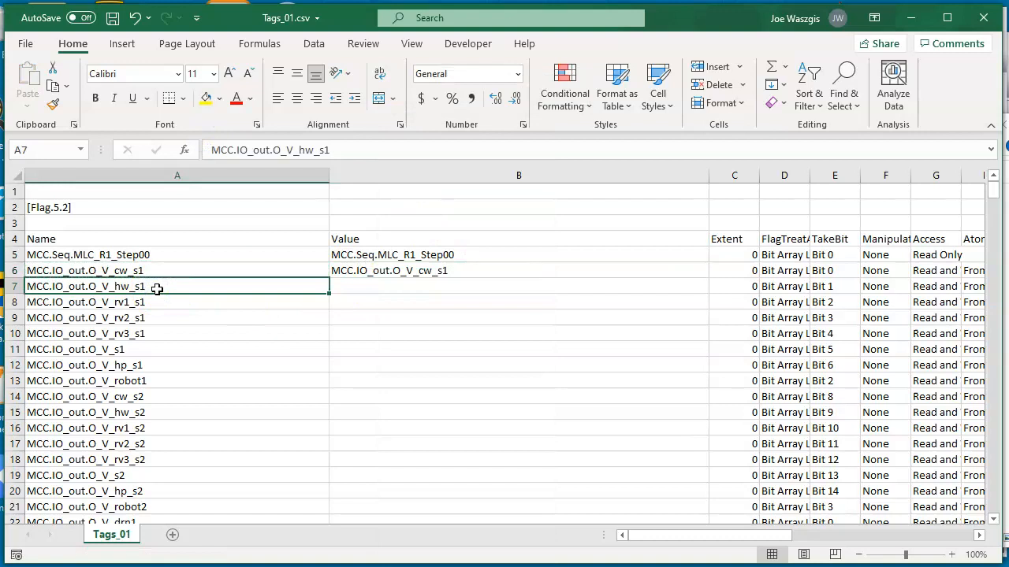
Copy the name MCC.IO_out.O_V_hw_s1 from A7 into the emptied Value cell B7.
right_click(157, 288)
click(183, 134)
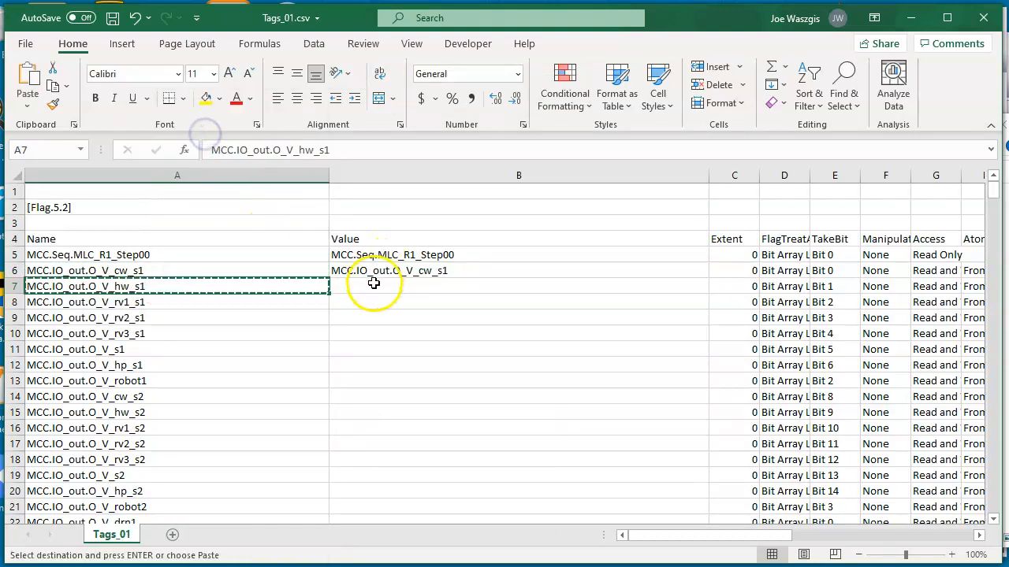
click(373, 283)
right_click(371, 281)
click(414, 206)
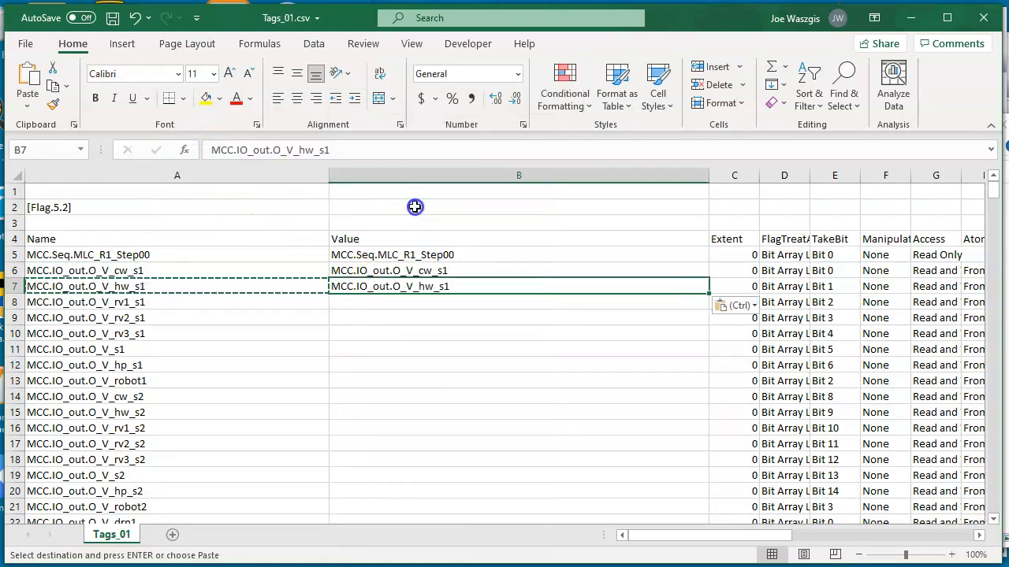
Copy the prefix "[HMI_192_168_250_20." from the Value text in cell B257.
key(Escape)
click(425, 365)
scroll(426, 369, down, 1)
scroll(426, 368, down, 20)
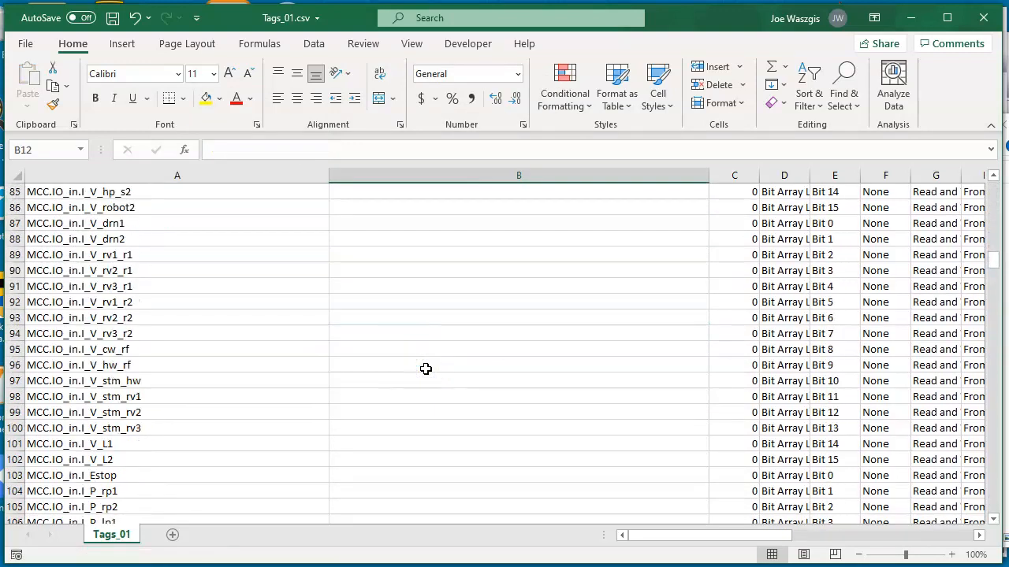
scroll(425, 368, down, 20)
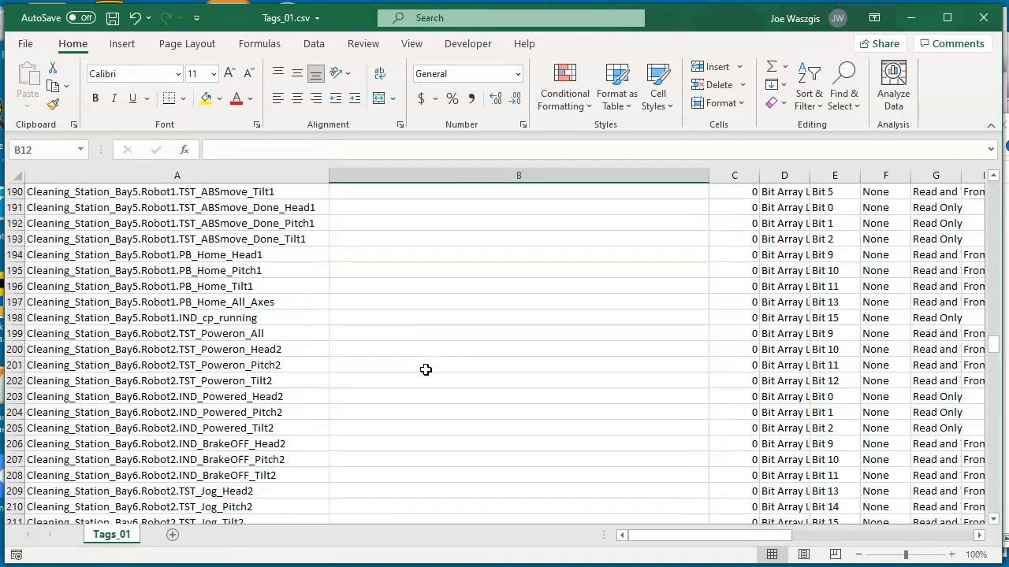
scroll(371, 221, up, 2)
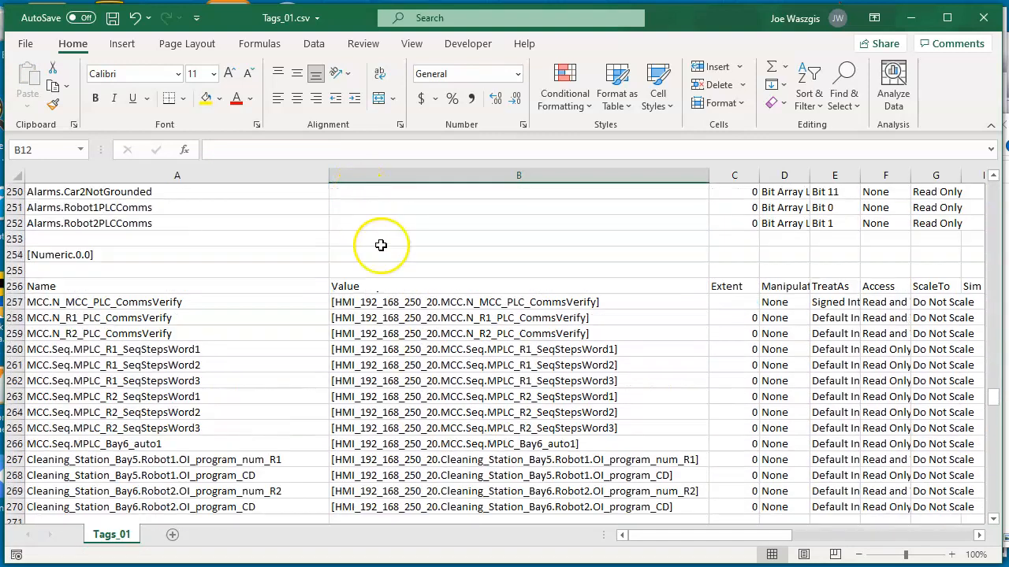
click(401, 302)
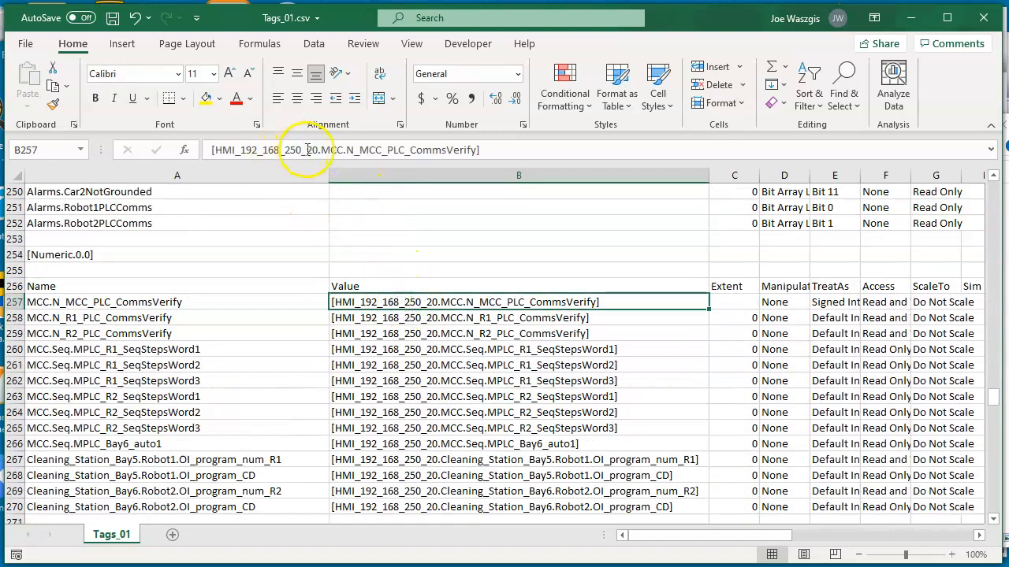
drag(307, 157, 207, 151)
right_click(261, 144)
click(305, 183)
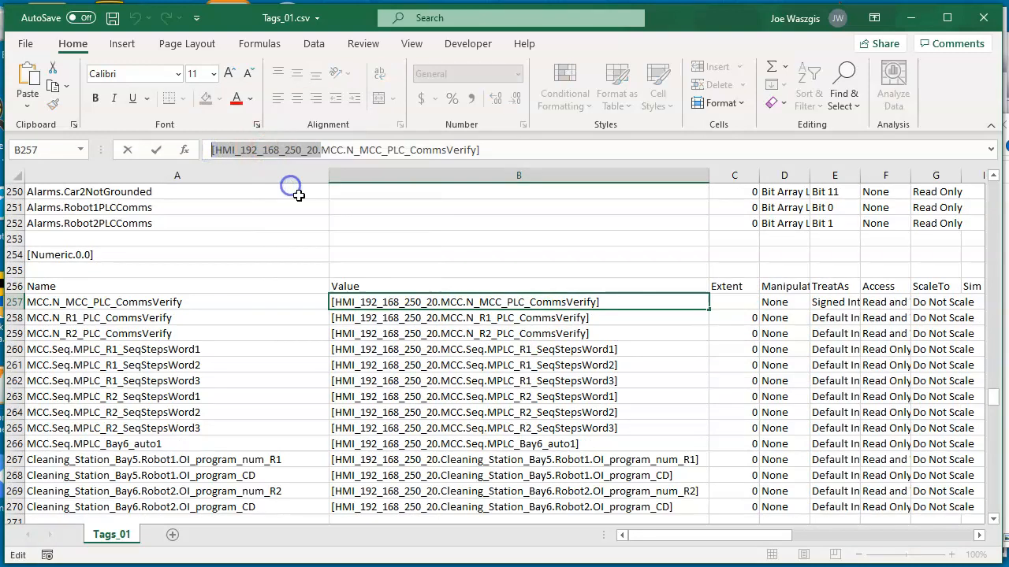
Add the copied prefix and a closing bracket to B5, making it [HMI_192_168_250_20.MCC.Seq.MLC_R1_Step00].
scroll(299, 196, up, 20)
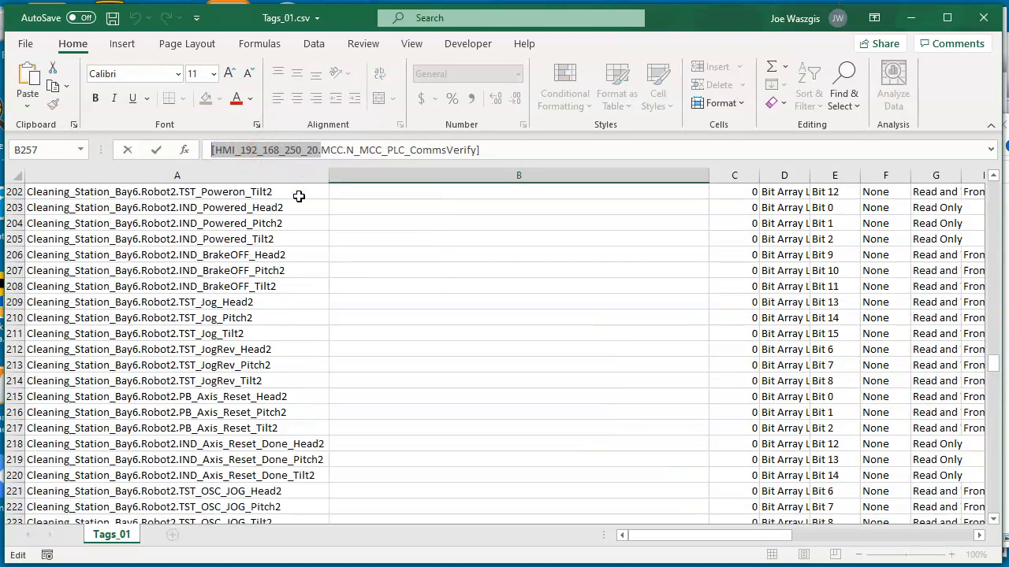
scroll(298, 196, up, 19)
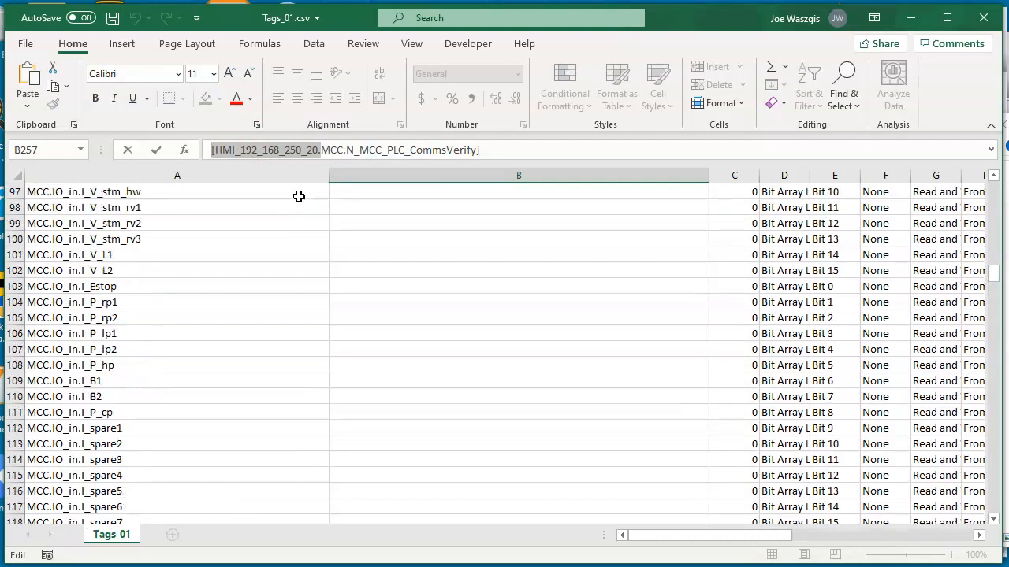
scroll(299, 198, up, 16)
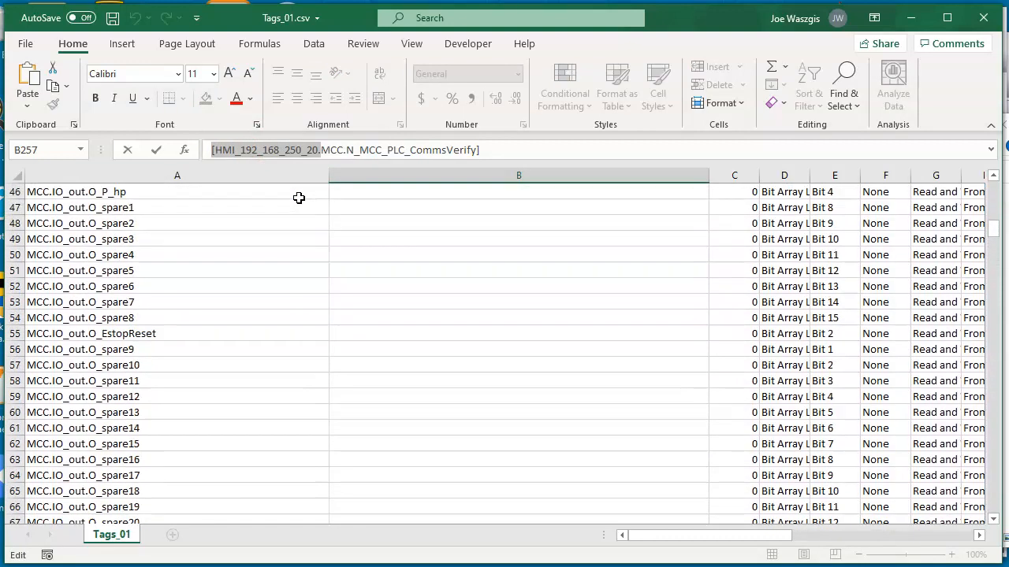
scroll(299, 198, up, 2)
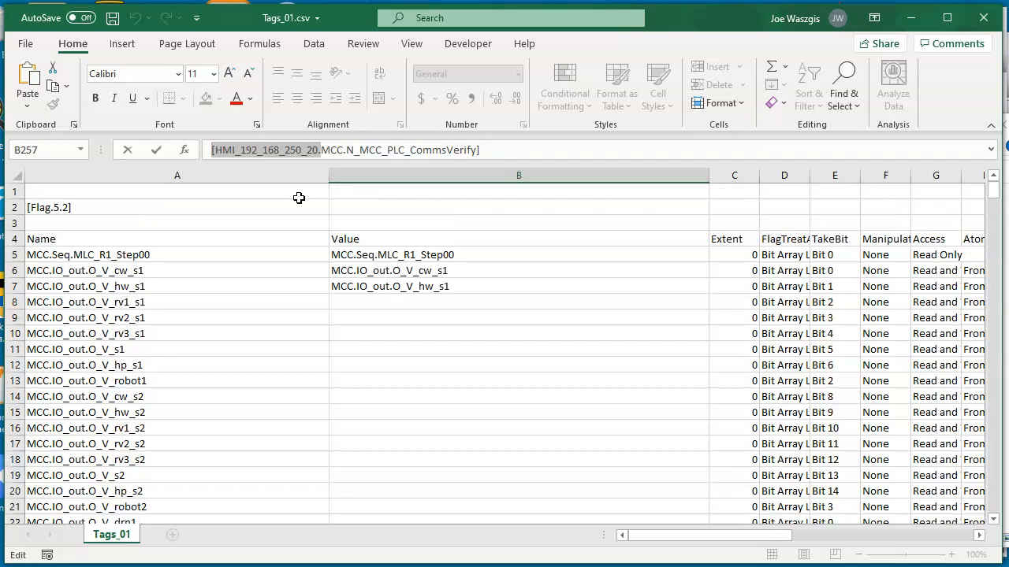
click(374, 260)
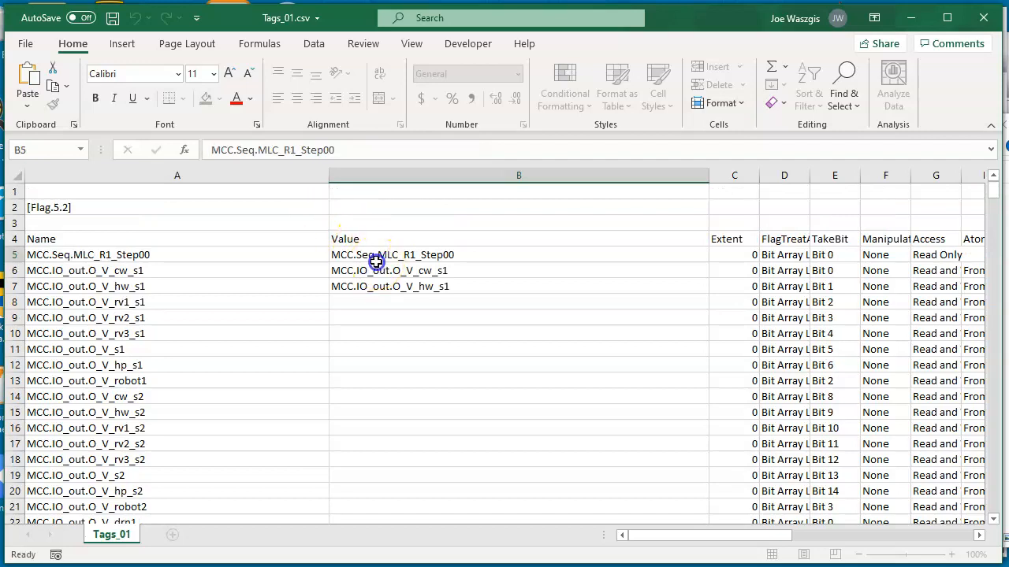
right_click(208, 150)
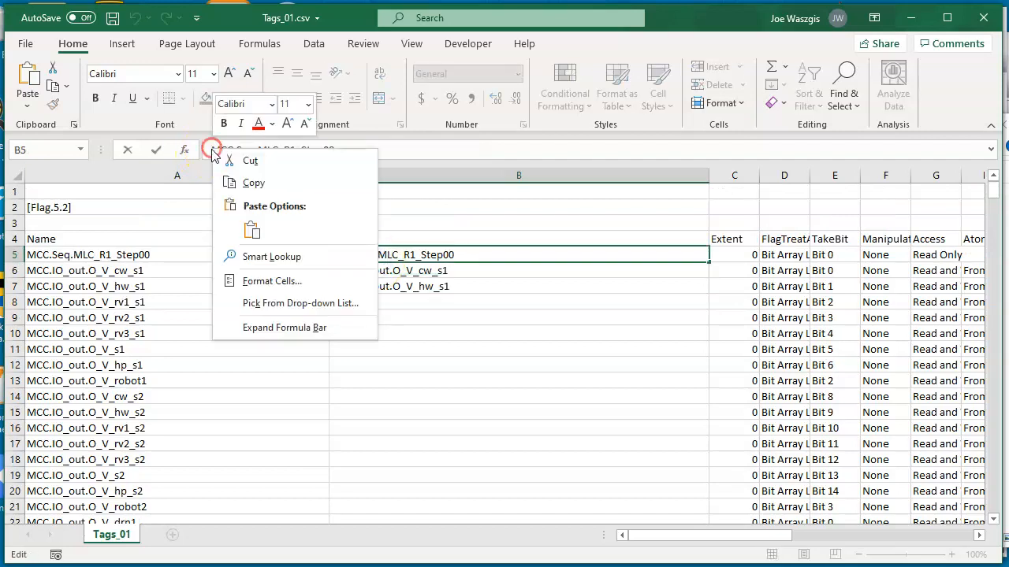
click(247, 224)
click(473, 151)
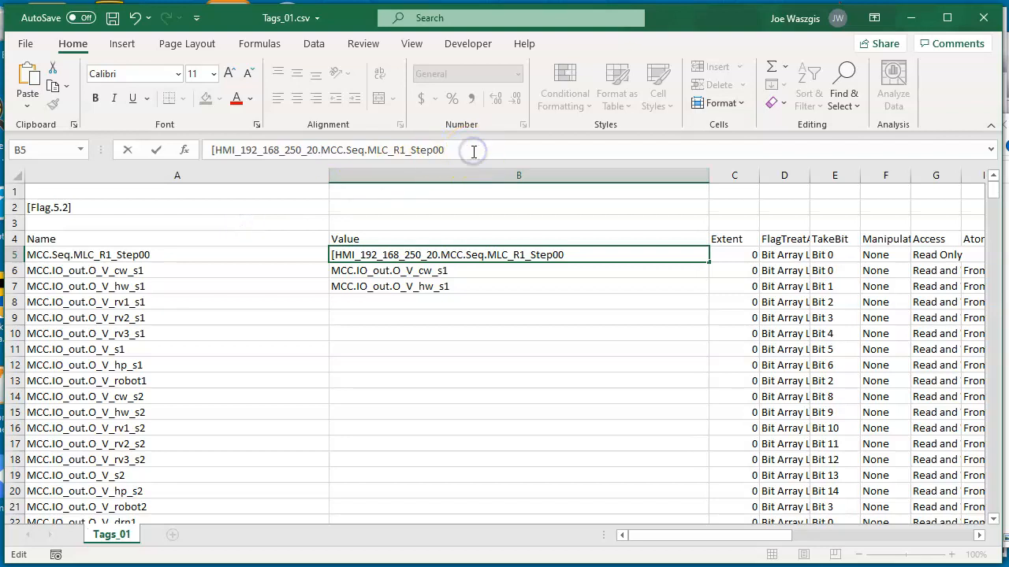
key(Return)
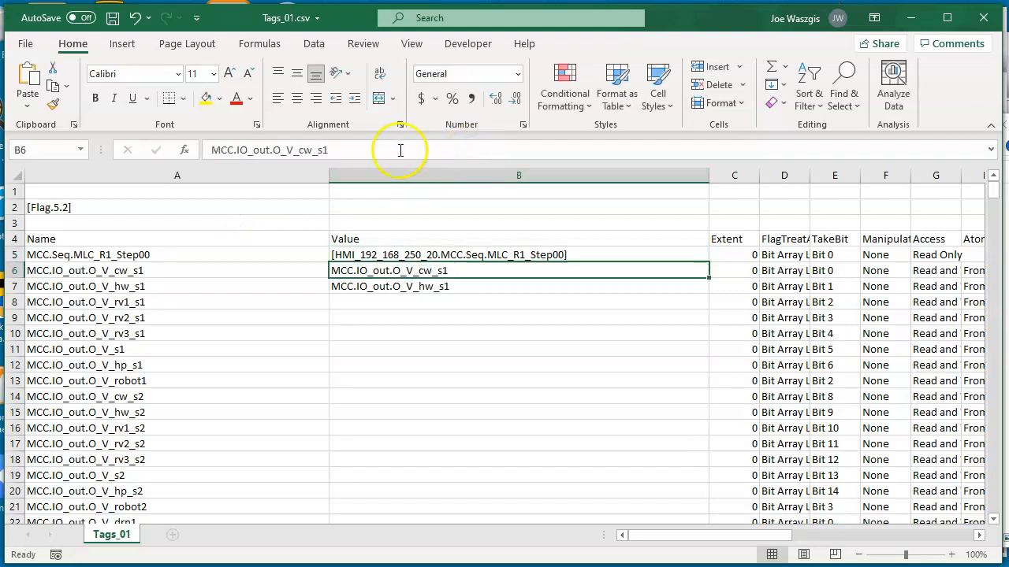
Add the copied prefix and a closing bracket to B6, making it [HMI_192_168_250_20.MCC.IO_out.O_V_cw_s1].
click(212, 152)
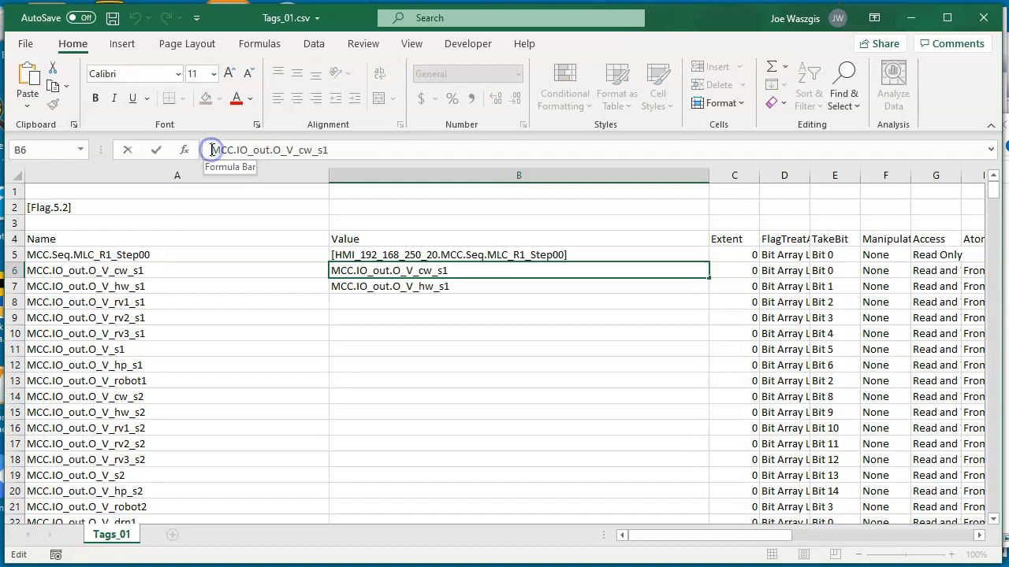
right_click(211, 154)
click(249, 228)
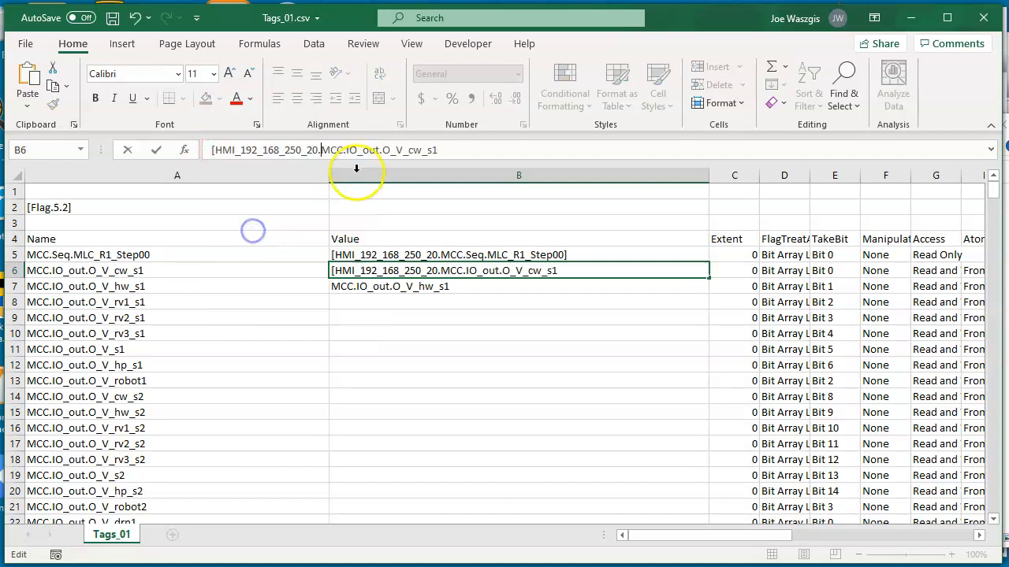
text(])
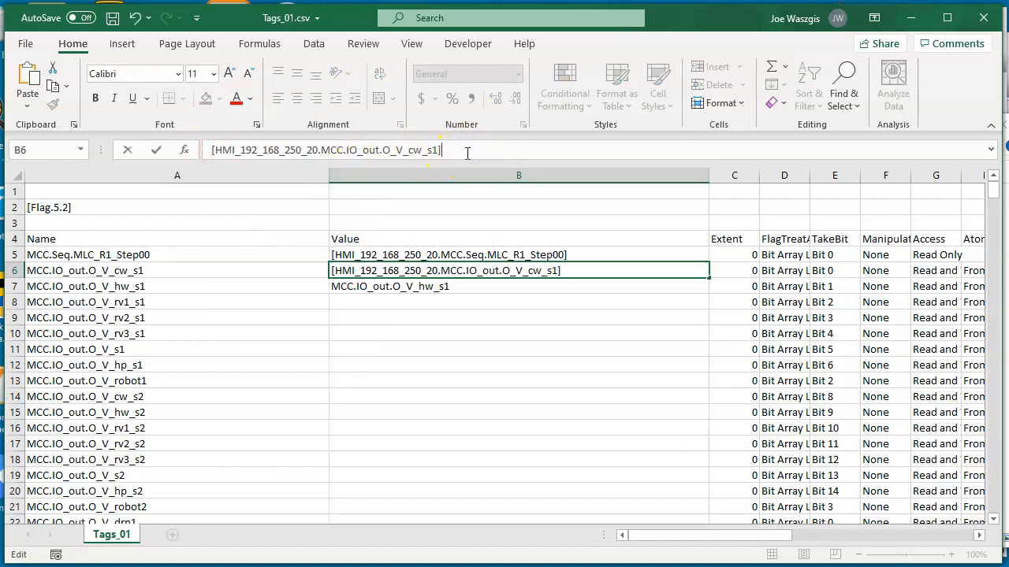
key(Return)
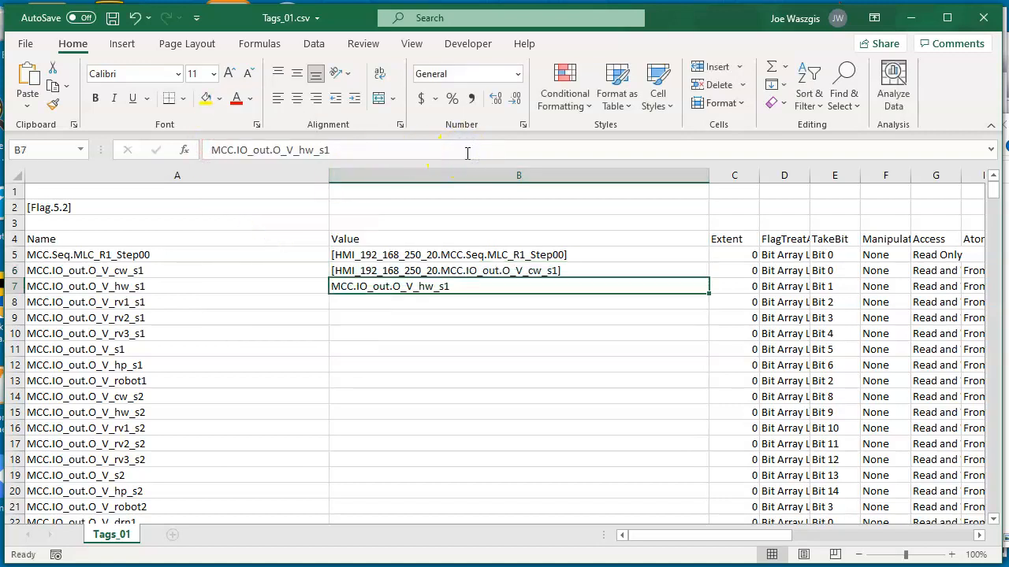
Add the copied prefix and a closing bracket to B7, making it [HMI_192_168_250_20.MCC.IO_out.O_V_hw_s1].
click(212, 149)
right_click(212, 150)
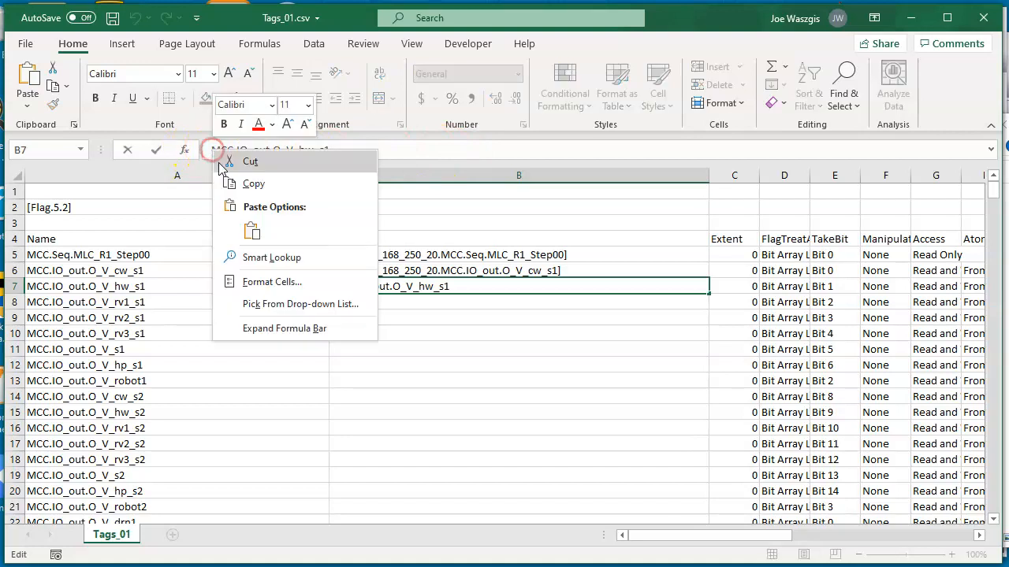
click(258, 229)
click(475, 153)
text(])
key(Return)
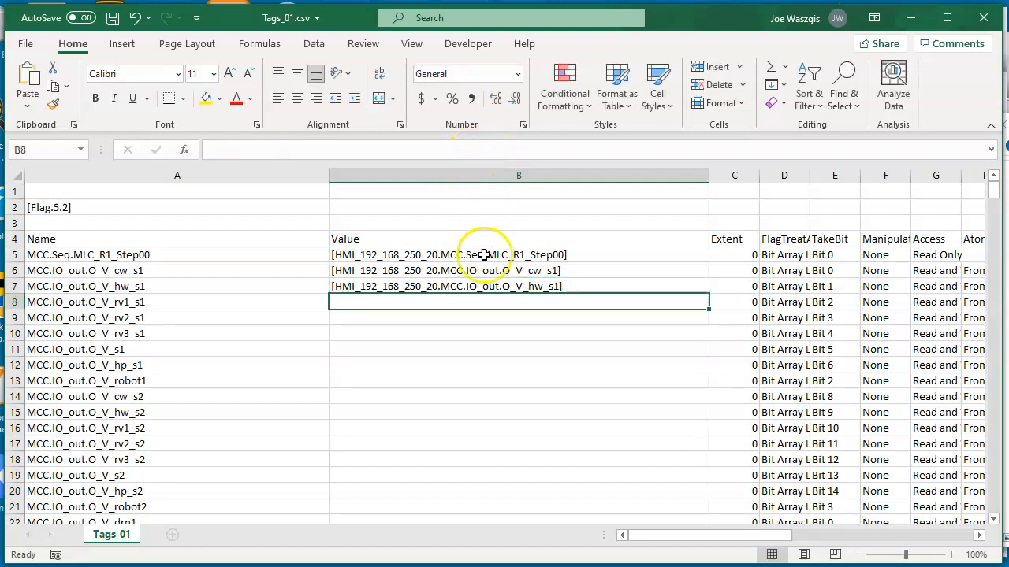
Fill the three example values in B5:B7 down through B252, and switch the fill option to Flash Fill.
drag(520, 260, 599, 190)
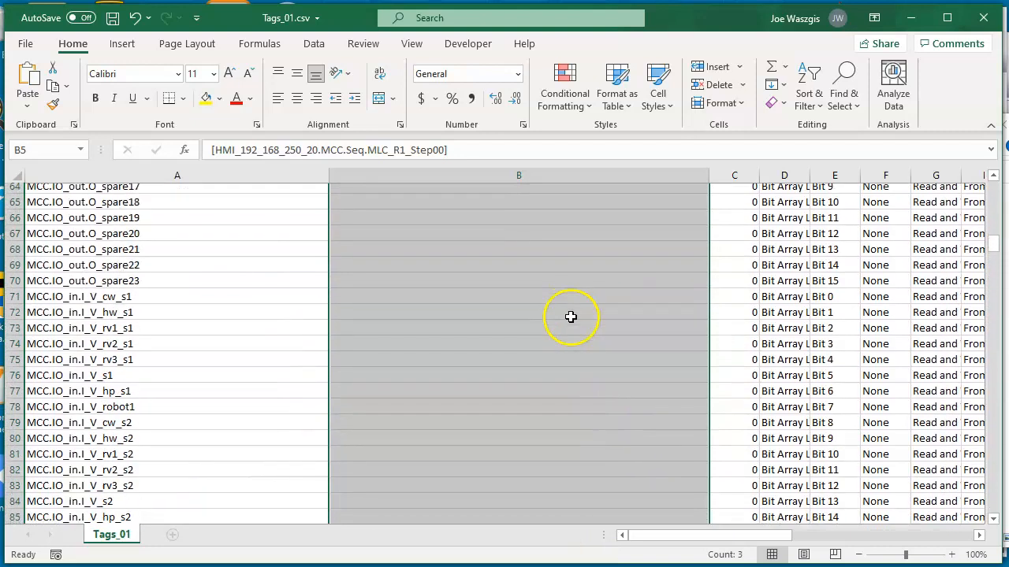
click(618, 296)
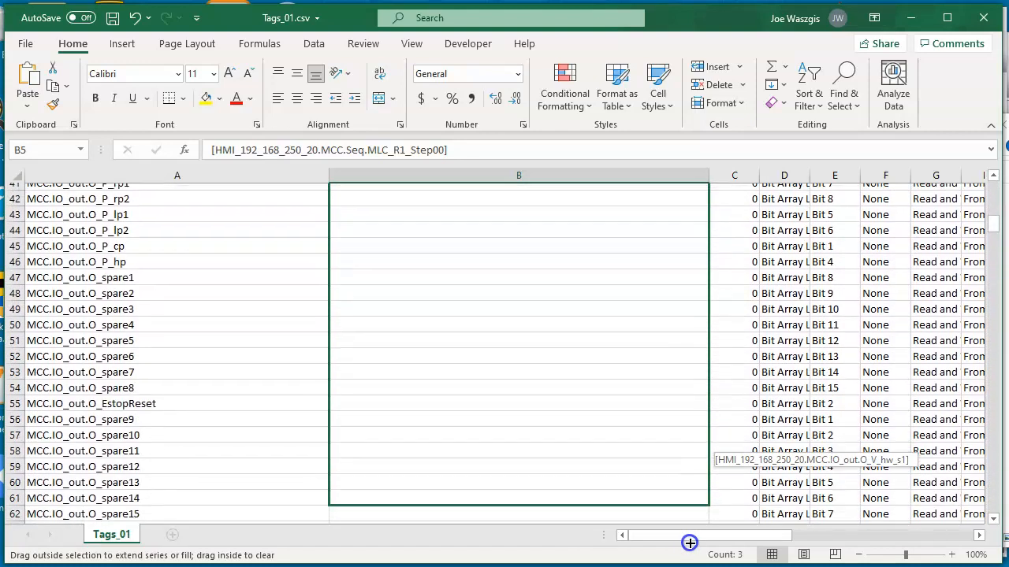
drag(690, 543, 725, 257)
drag(722, 190, 694, 264)
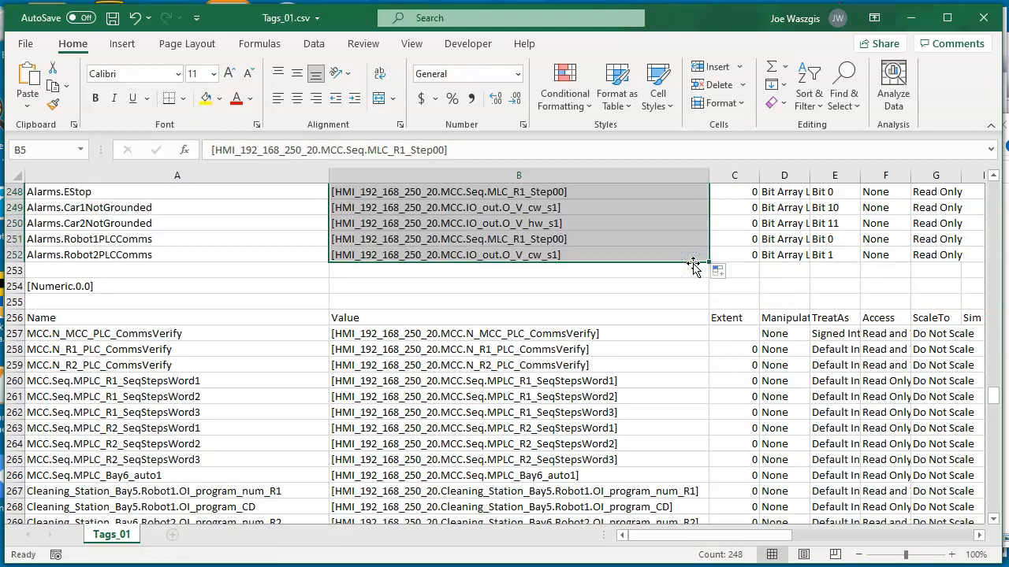
scroll(602, 311, up, 2)
scroll(602, 311, up, 1)
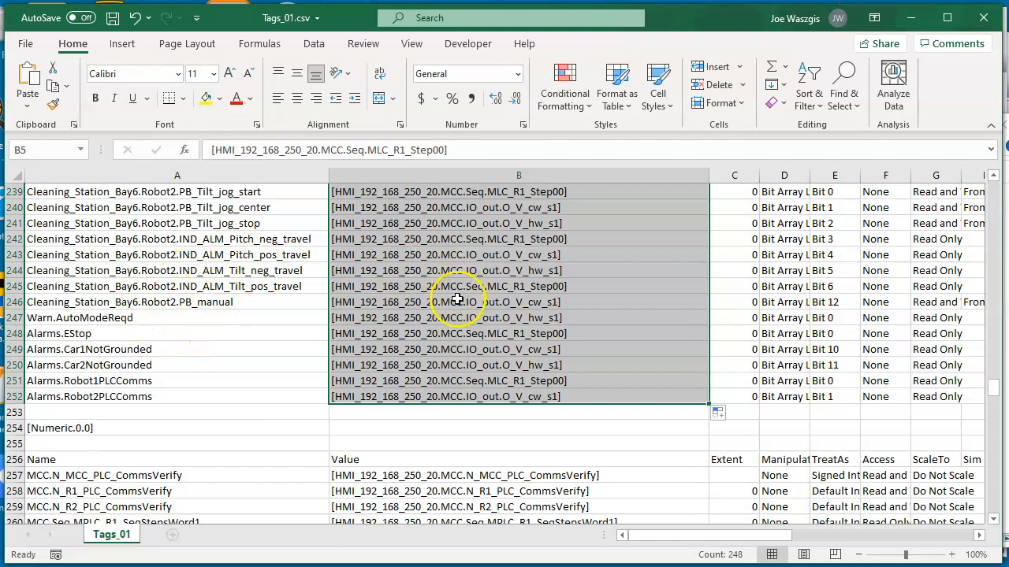
click(718, 413)
click(742, 490)
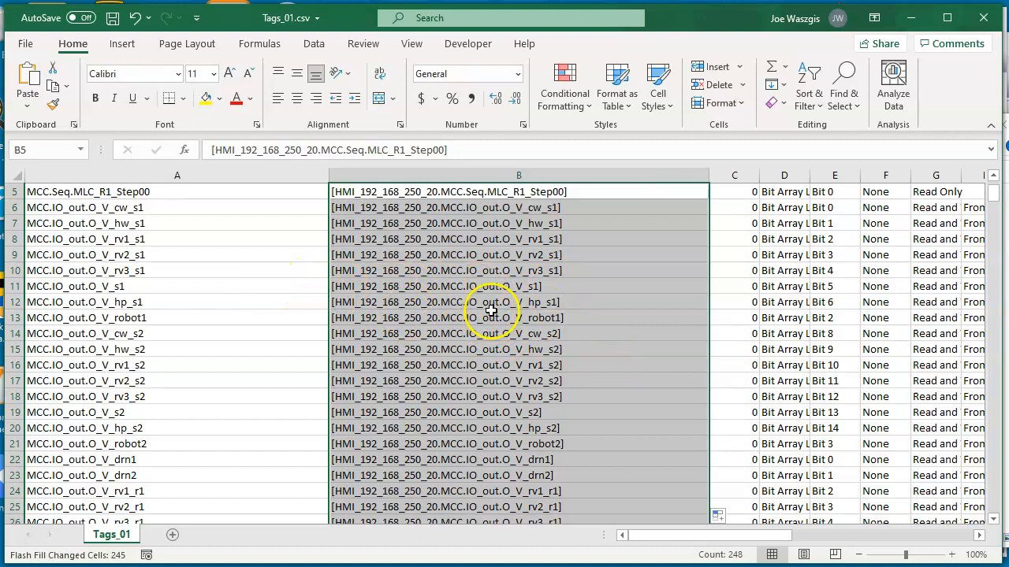
Check the flash-filled Value entries of the flag tags against their names in column A.
scroll(493, 331, down, 7)
scroll(497, 374, down, 6)
scroll(496, 378, down, 8)
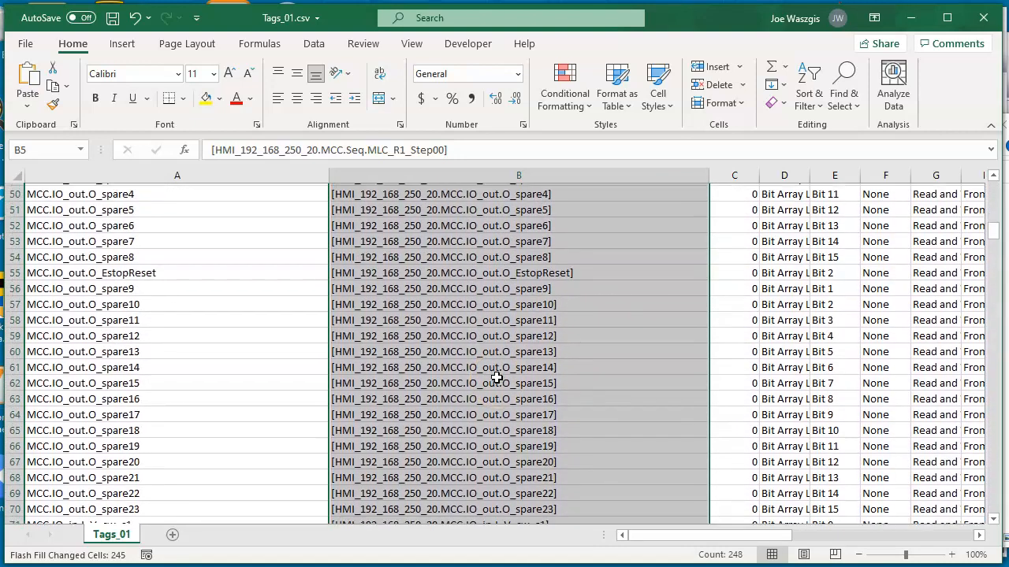
scroll(496, 378, down, 3)
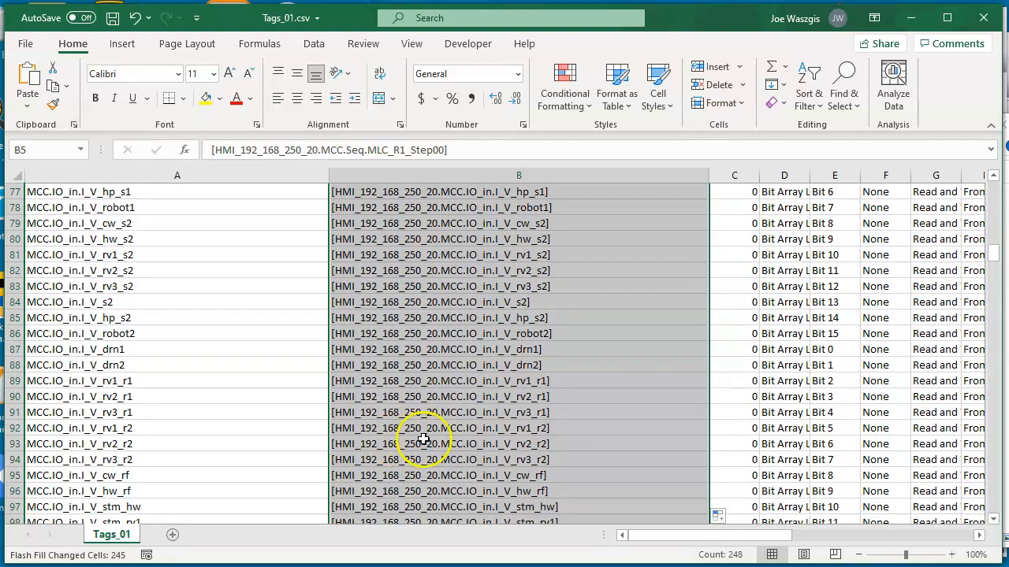
scroll(410, 433, down, 6)
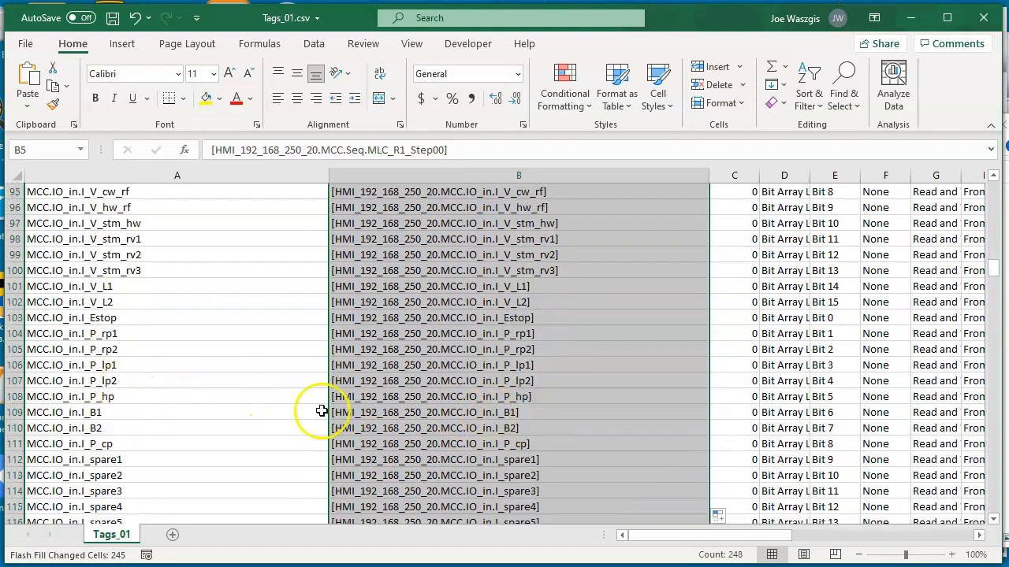
scroll(473, 410, down, 5)
scroll(479, 409, down, 16)
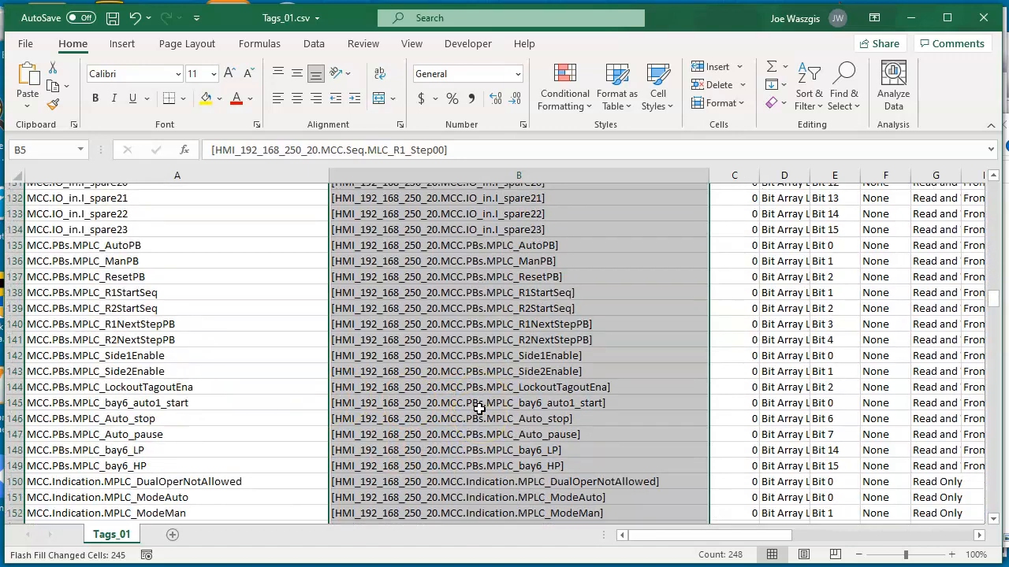
scroll(480, 409, down, 10)
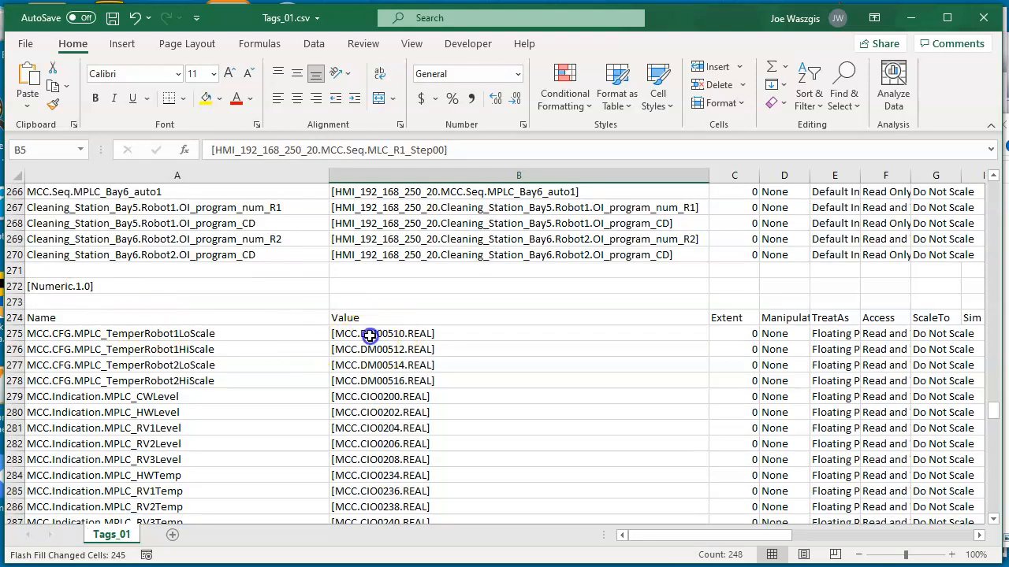
Clear the Value cells B275:B387 of the [Numeric.1.0] tags.
drag(370, 336, 381, 458)
drag(388, 513, 424, 368)
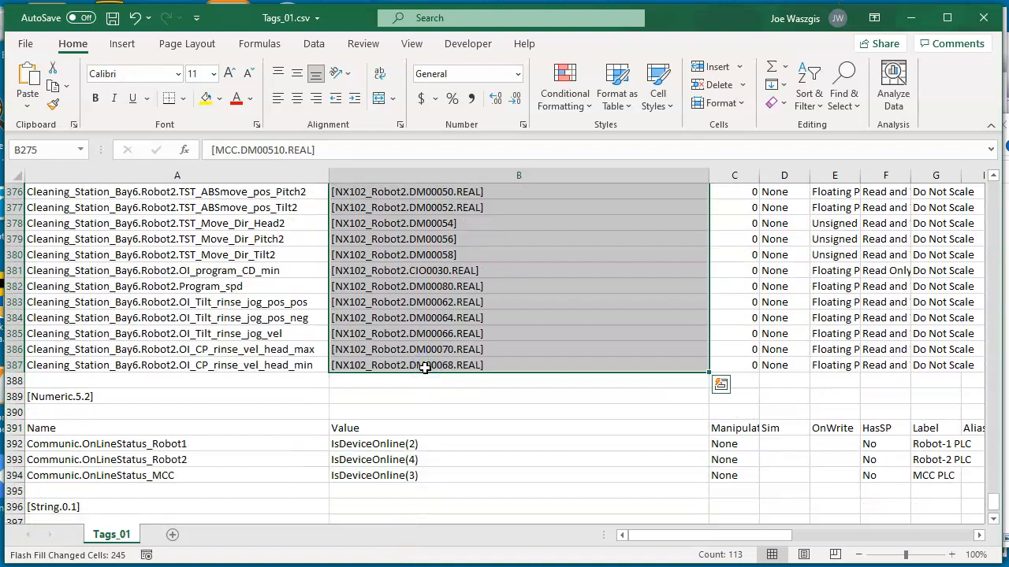
key(Delete)
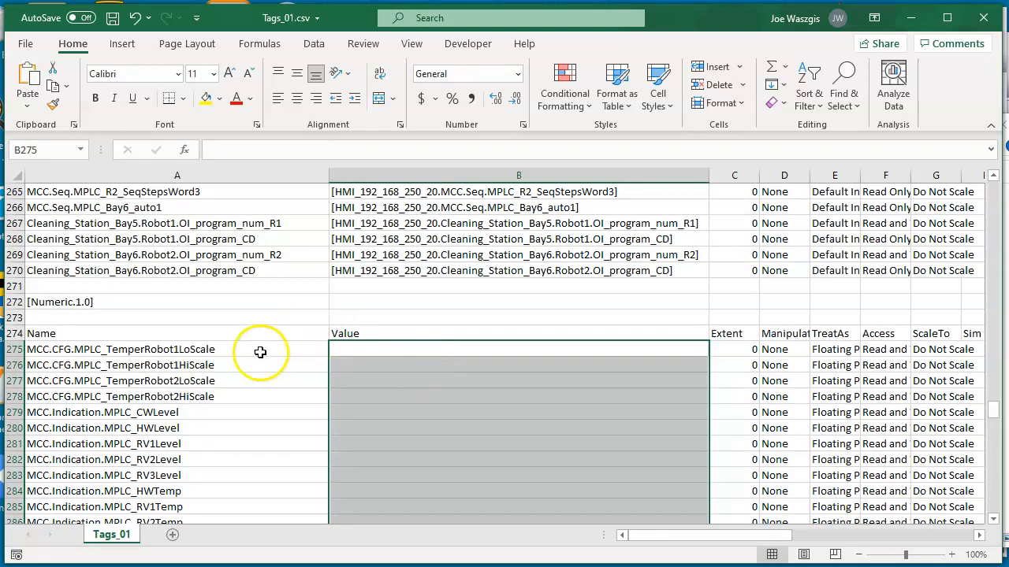
Copy the name MCC.CFG.MPLC_TemperRobot1LoScale from A275 into the emptied Value cell B275.
click(185, 349)
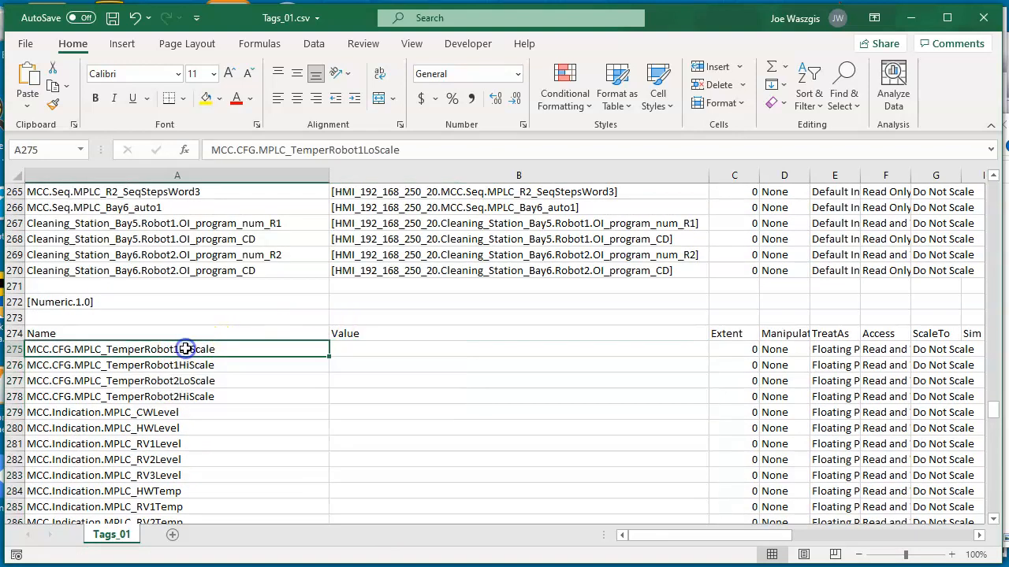
right_click(185, 349)
click(228, 133)
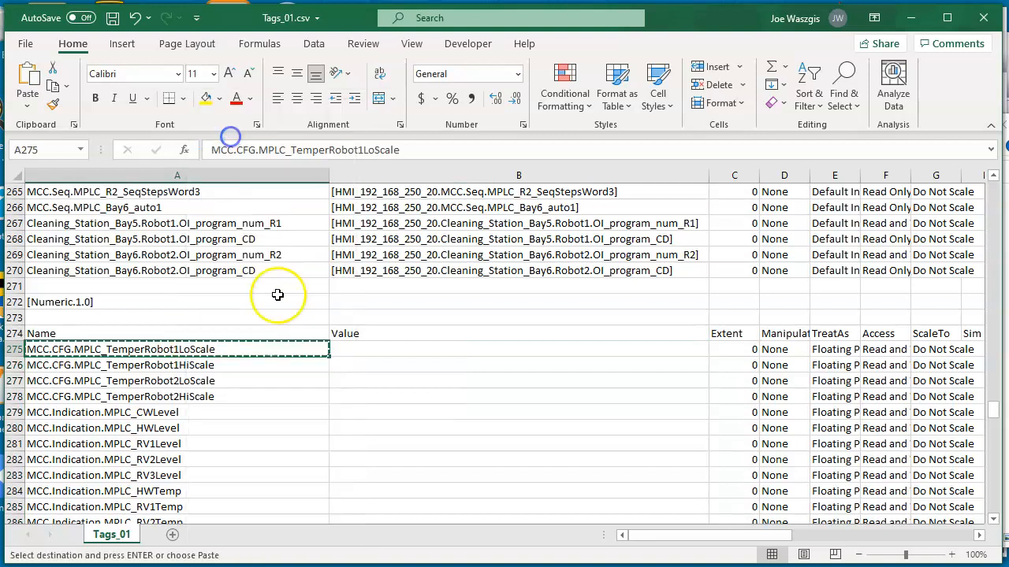
click(384, 351)
right_click(385, 353)
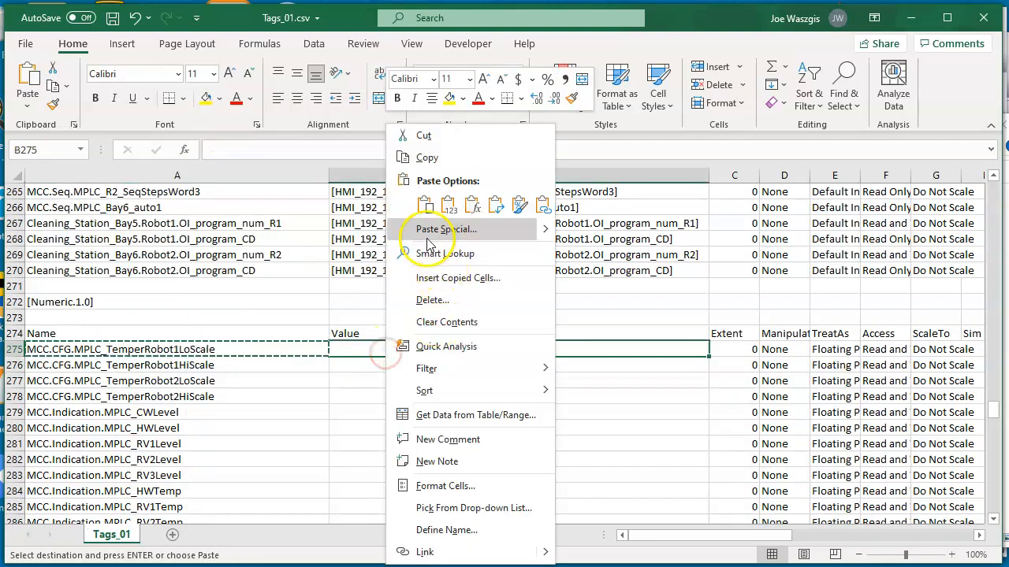
click(425, 204)
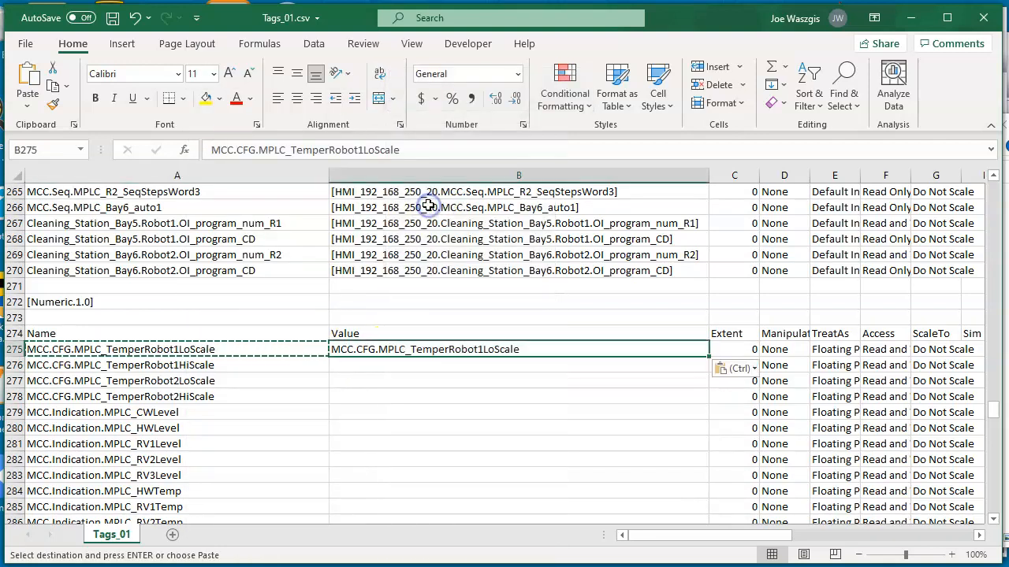
Copy the name MCC.CFG.MPLC_TemperRobot1HiScale from A276 into the Value cell B276.
click(203, 368)
right_click(201, 366)
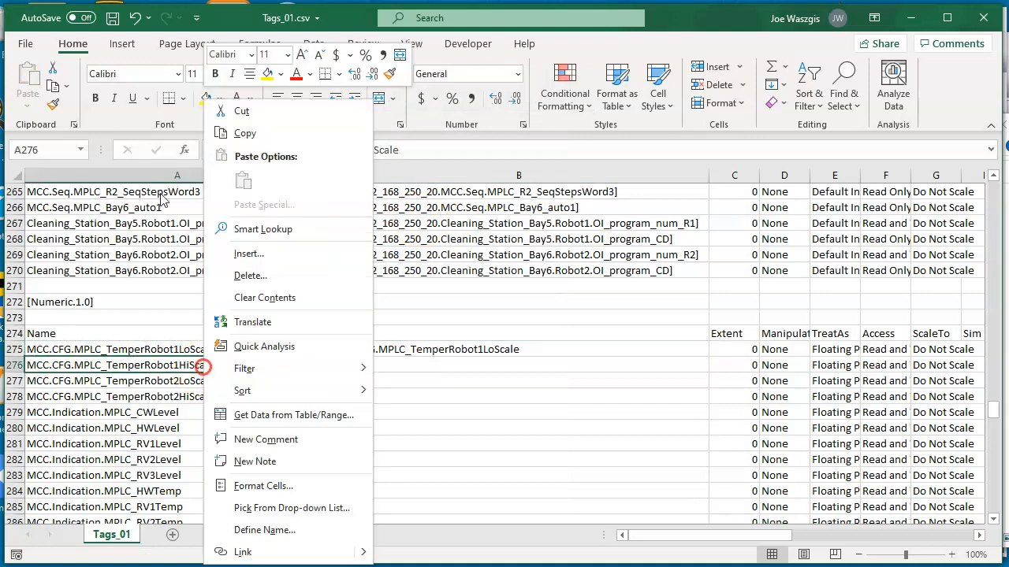
click(245, 136)
click(420, 365)
right_click(420, 364)
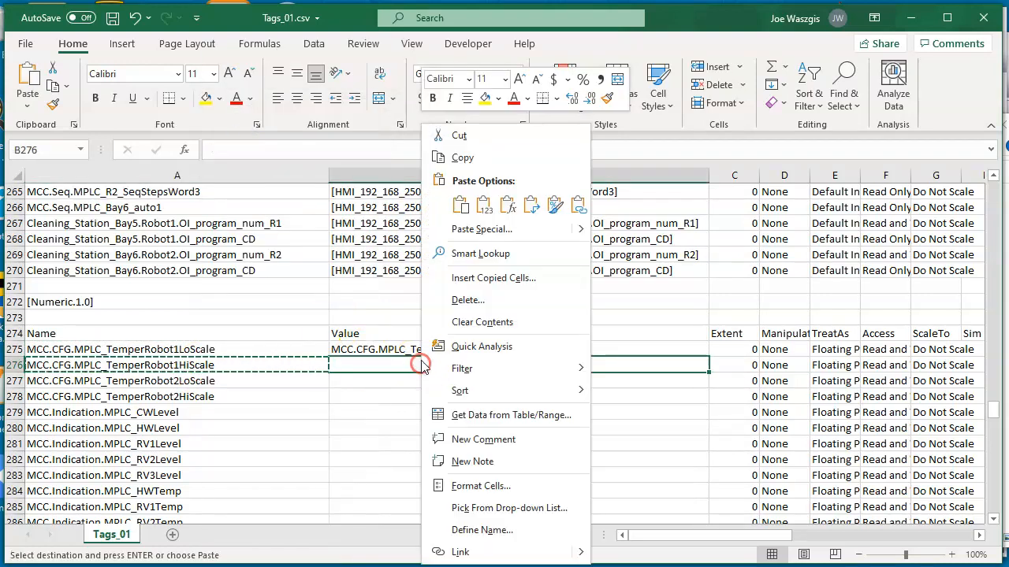
click(461, 206)
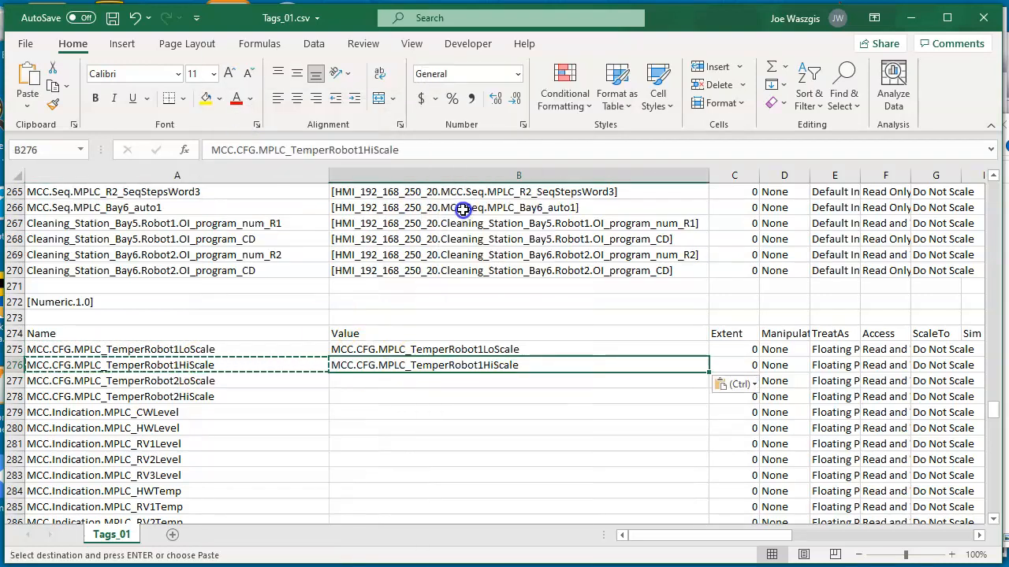
key(Escape)
Copy the name MCC.CFG.MPLC_TemperRobot2LoScale from A277 into the Value cell B277.
click(189, 381)
right_click(189, 381)
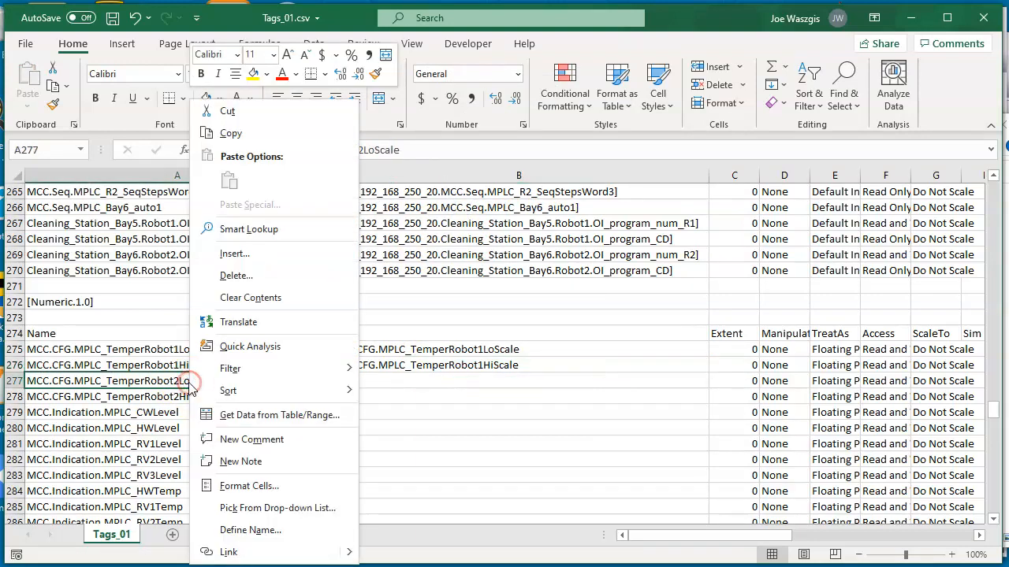
click(234, 128)
click(391, 384)
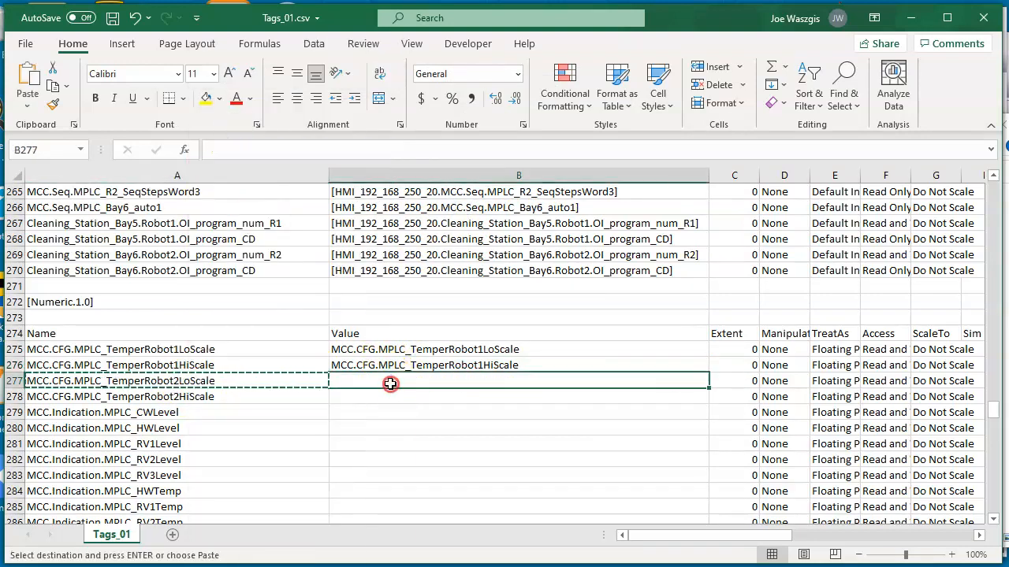
right_click(390, 384)
click(441, 206)
key(Escape)
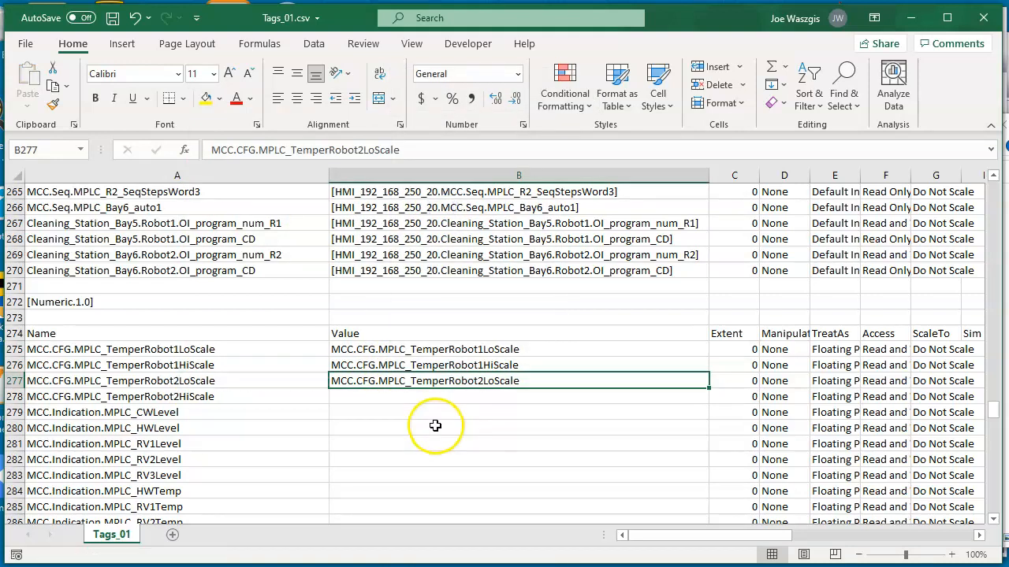
Copy the prefix [HMI_192_168_250_20. from B270 and complete B275 as [HMI_192_168_250_20.MCC.CFG.MPLC_TemperRobot1LoScale].
click(420, 270)
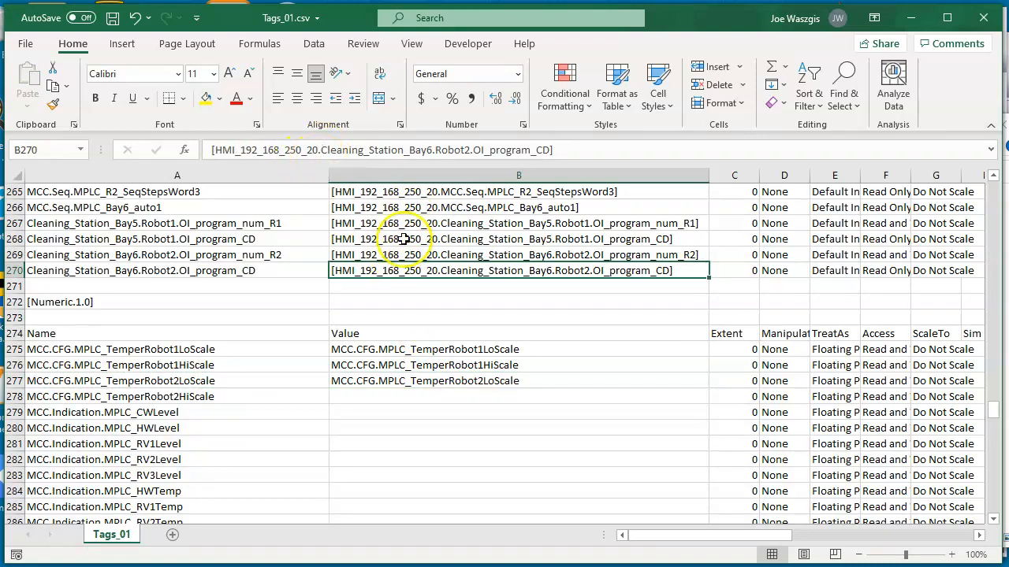
drag(320, 150, 202, 153)
right_click(238, 150)
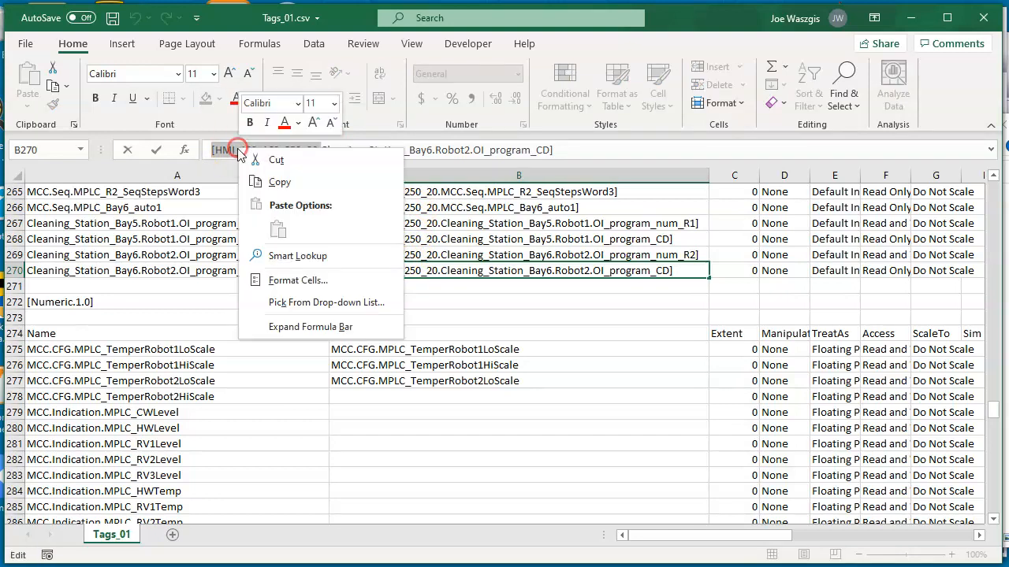
click(275, 182)
click(368, 350)
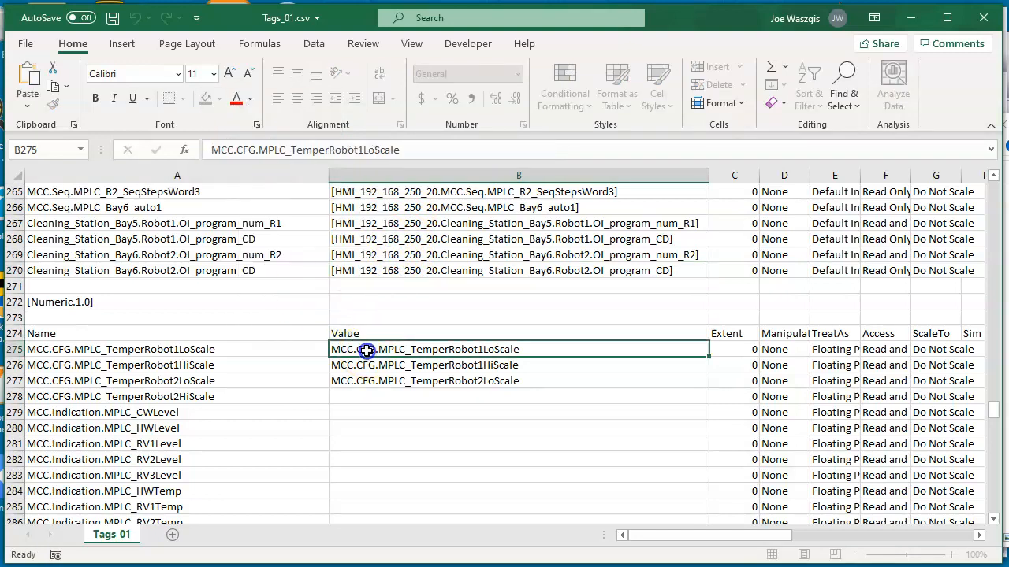
click(211, 150)
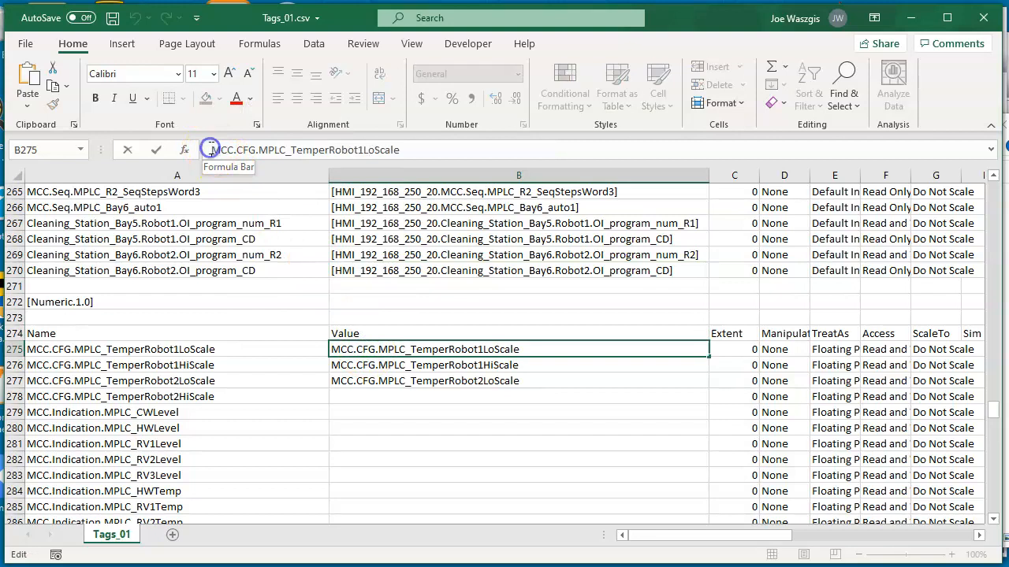
right_click(211, 150)
click(254, 233)
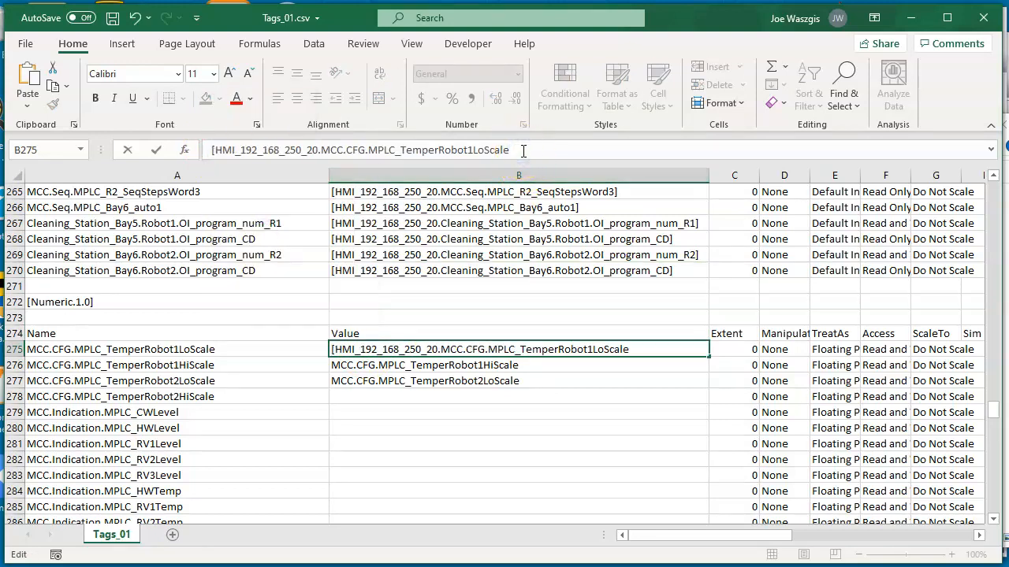
key(Return)
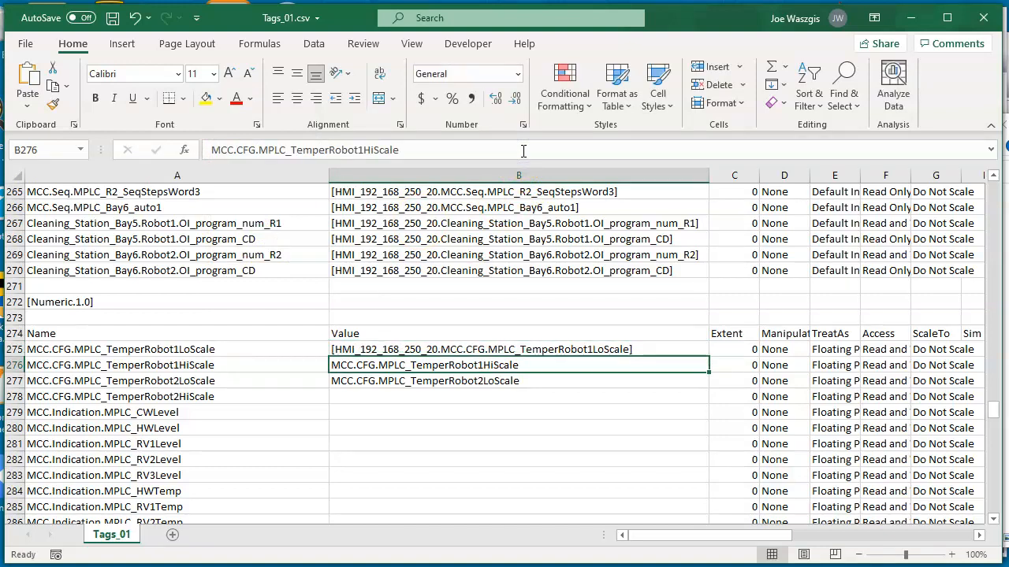
Add the copied prefix and a closing bracket to B276, giving [HMI_192_168_250_20.MCC.CFG.MPLC_TemperRobot1HiScale].
right_click(211, 150)
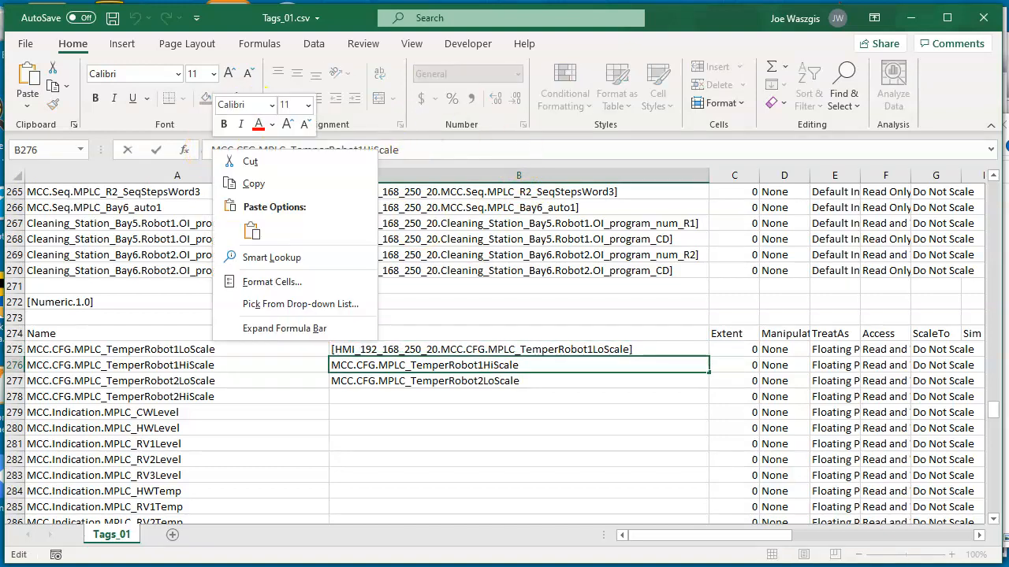
click(251, 228)
click(541, 154)
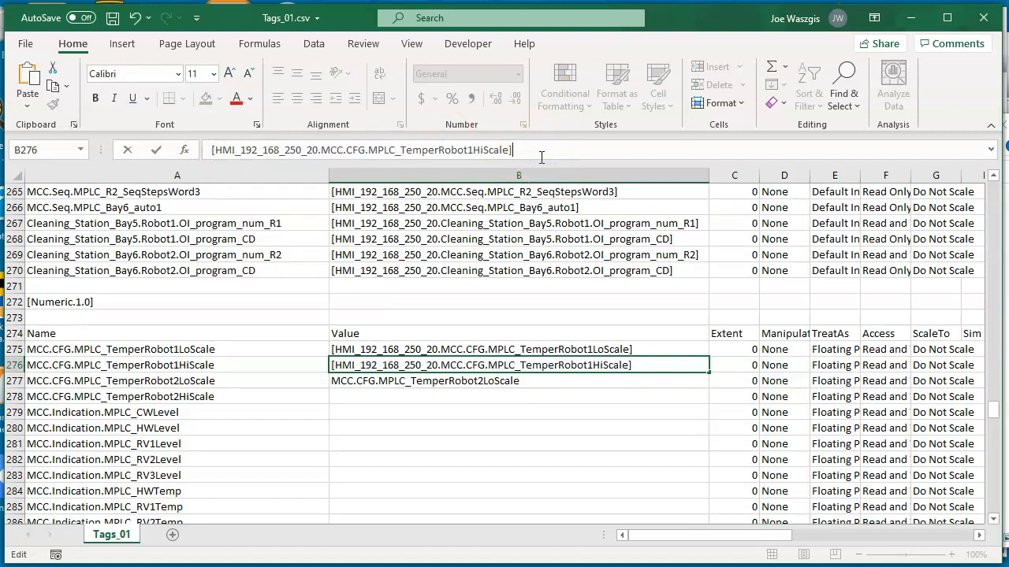
key(Return)
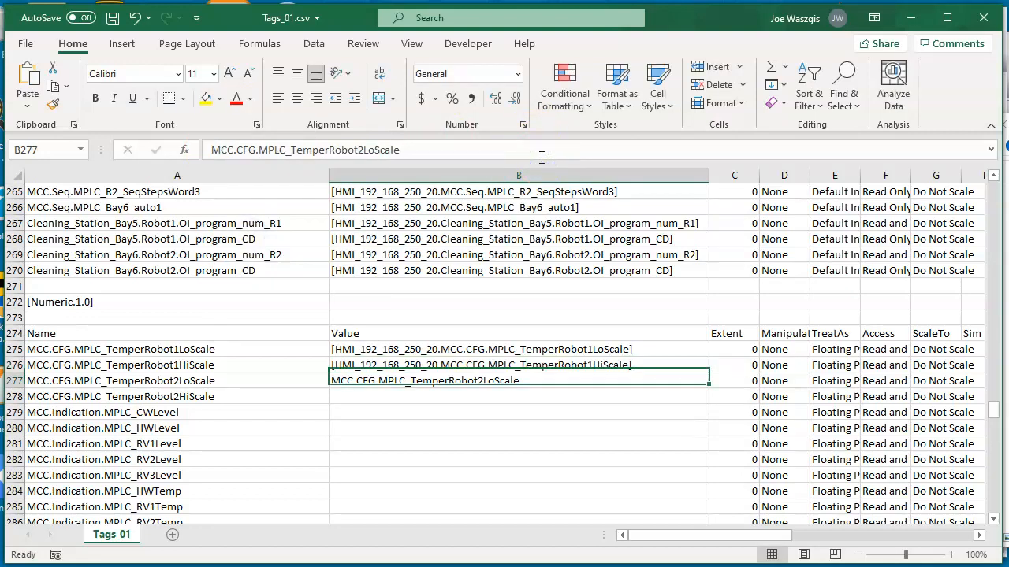
Add the copied prefix and a closing bracket to B277, giving [HMI_192_168_250_20.MCC.CFG.MPLC_TemperRobot2LoScale].
click(211, 148)
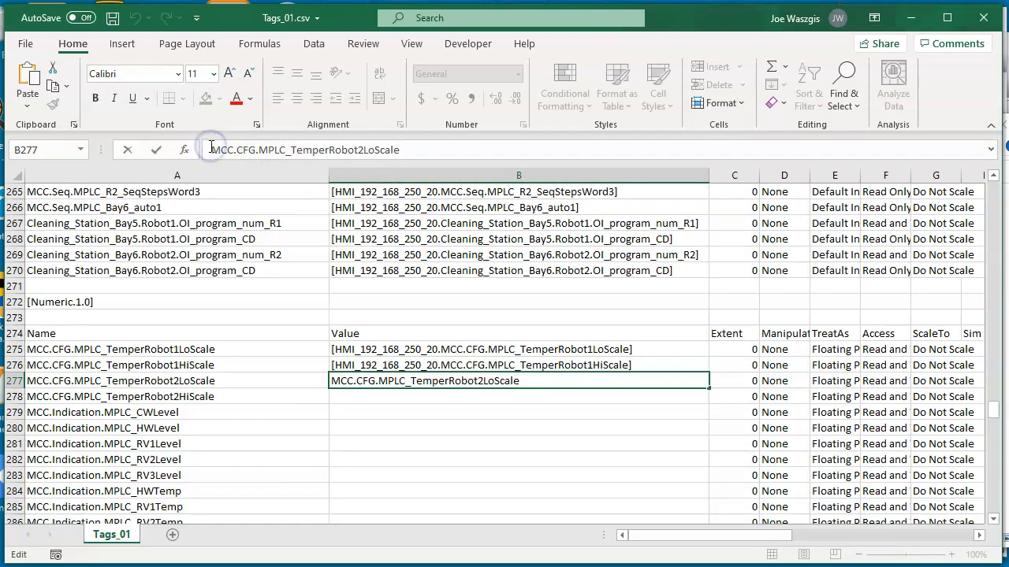
right_click(210, 148)
click(241, 224)
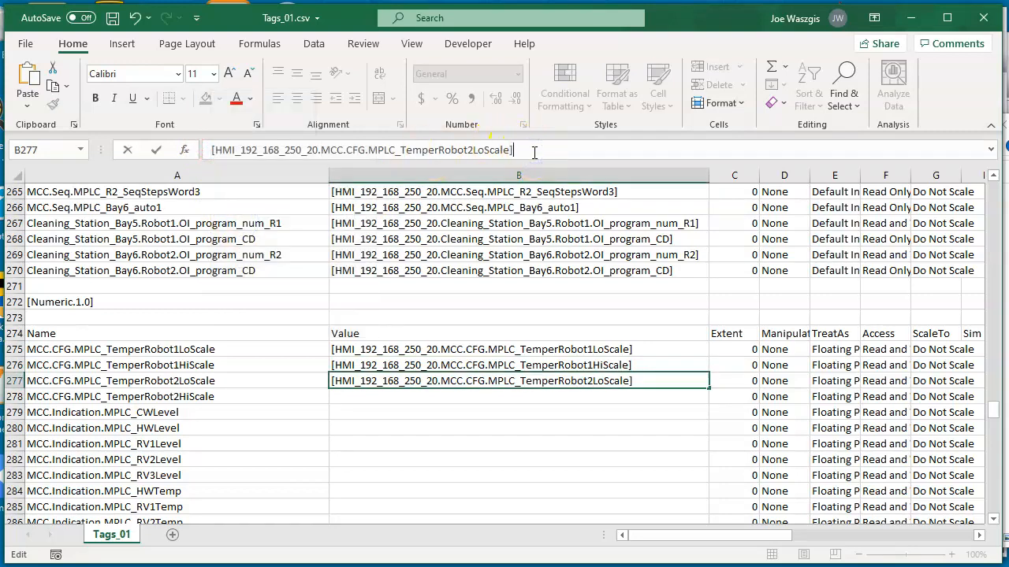
key(Return)
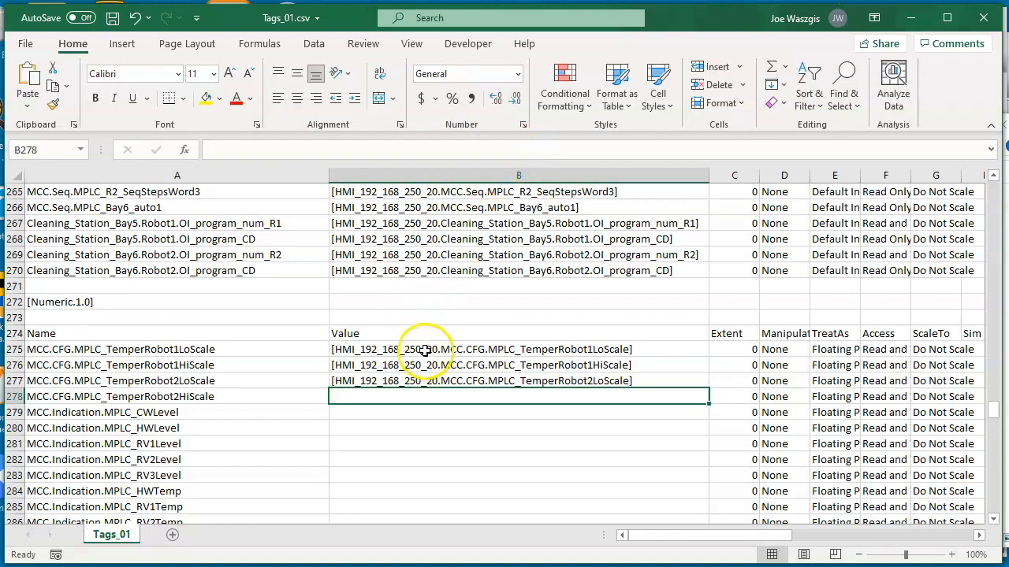
Fill the three example values in B275:B277 down through B387, and switch the fill option to Flash Fill.
drag(424, 350, 512, 380)
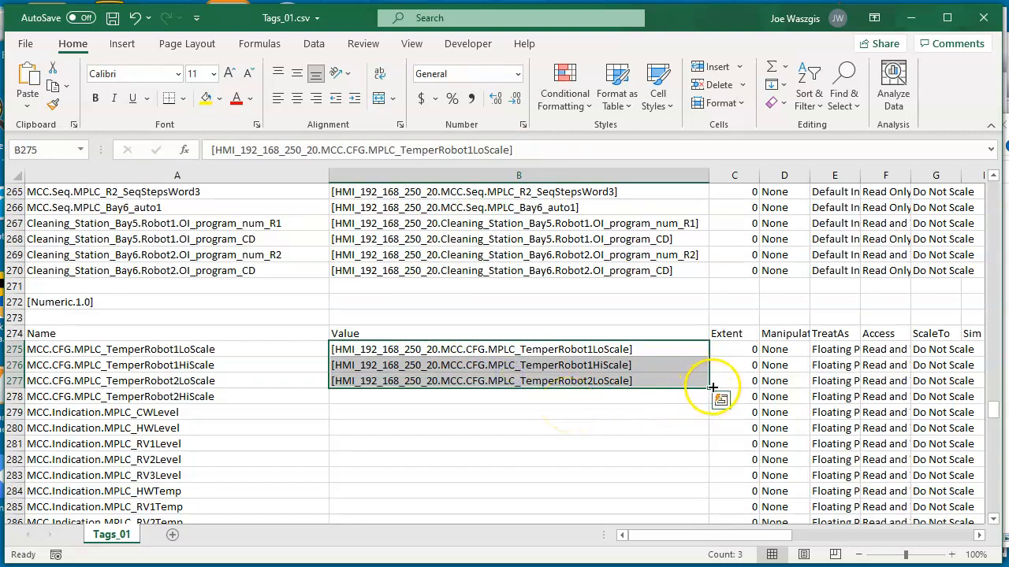
mouse_move(710, 388)
mouse_down()
mouse_move(702, 534)
mouse_move(714, 404)
mouse_up()
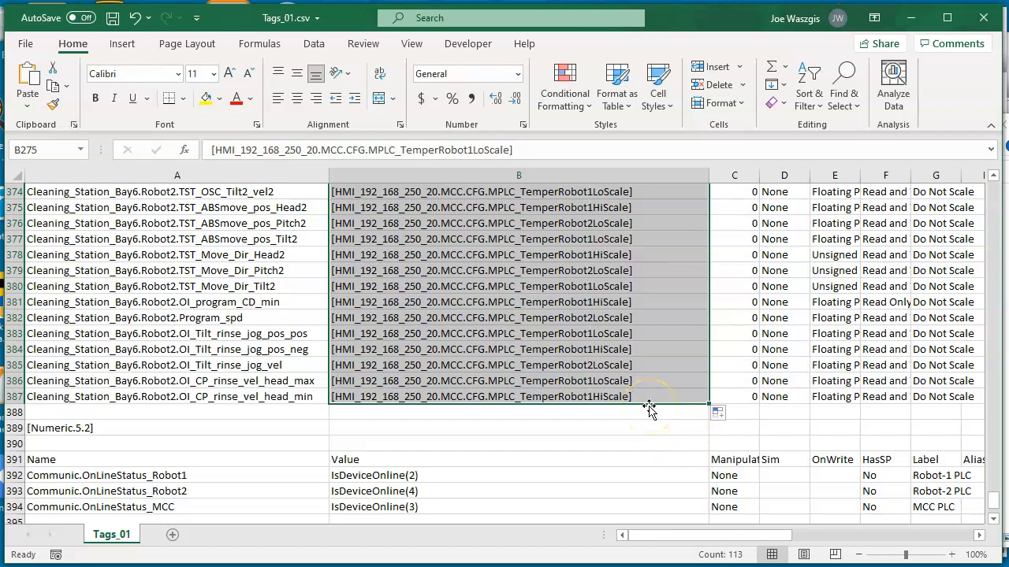
click(718, 416)
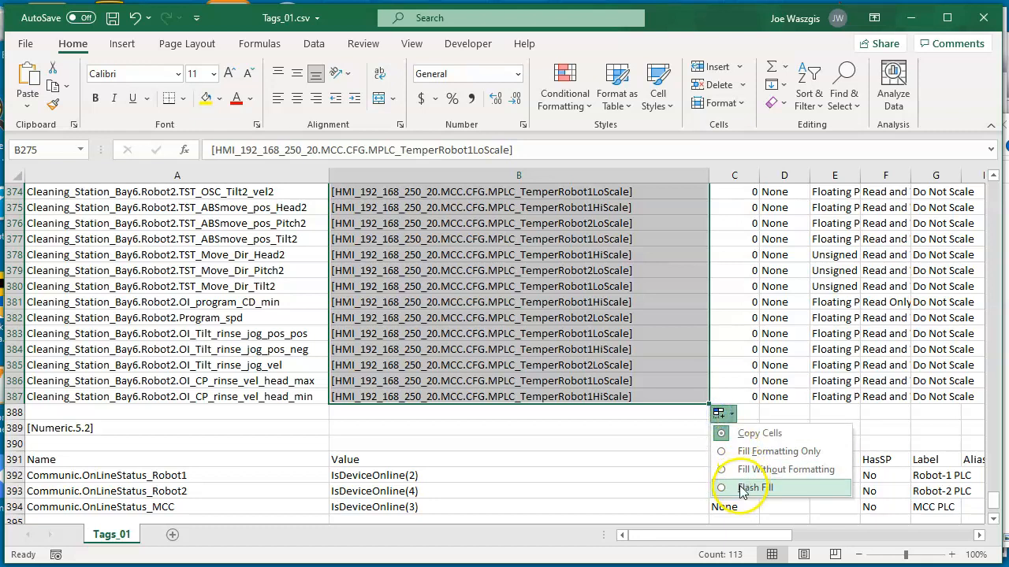
click(744, 488)
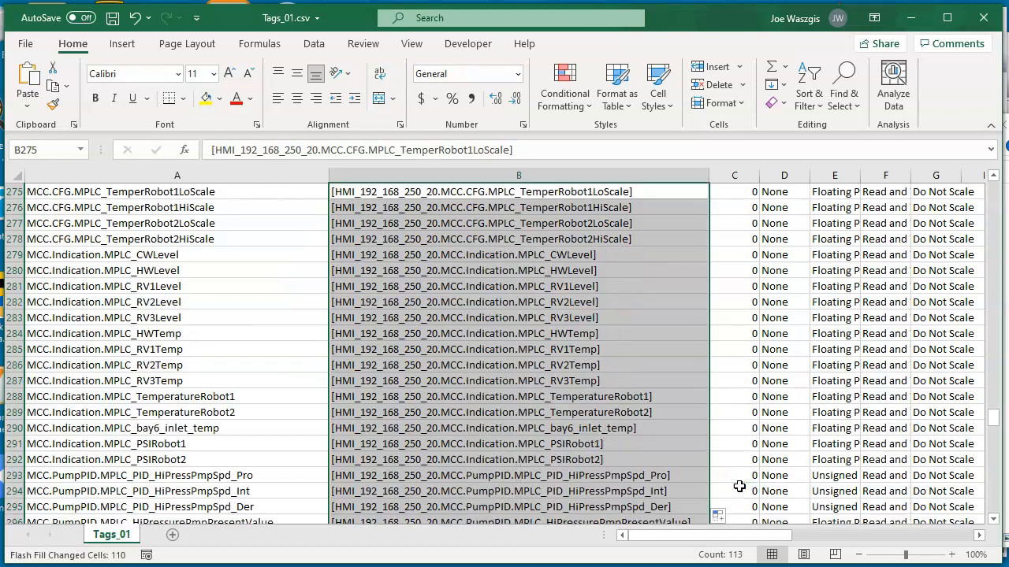
Check the flash-filled Value entries of the [Numeric.1.0] tags against their names in column A.
scroll(605, 349, down, 9)
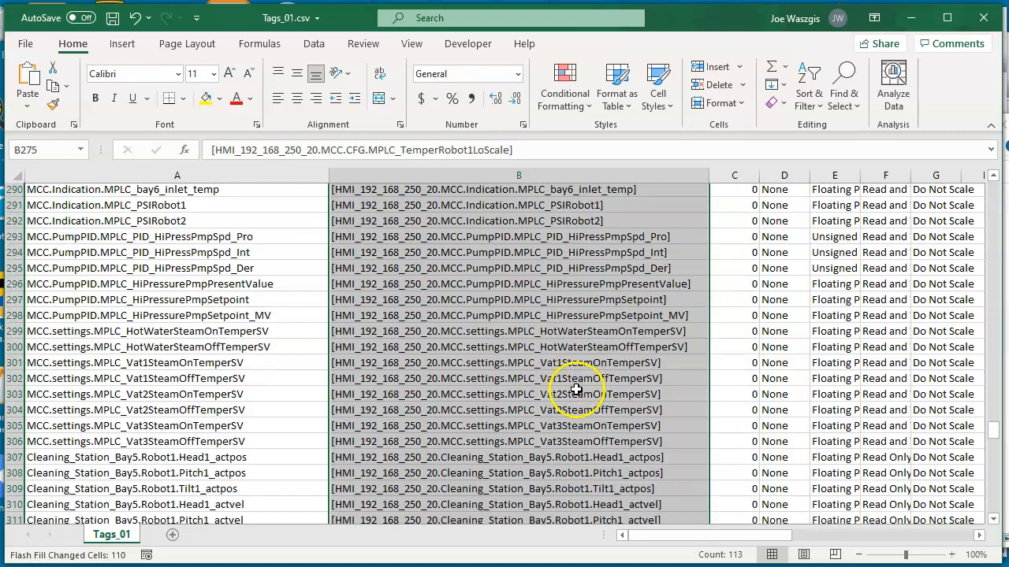
scroll(500, 410, down, 6)
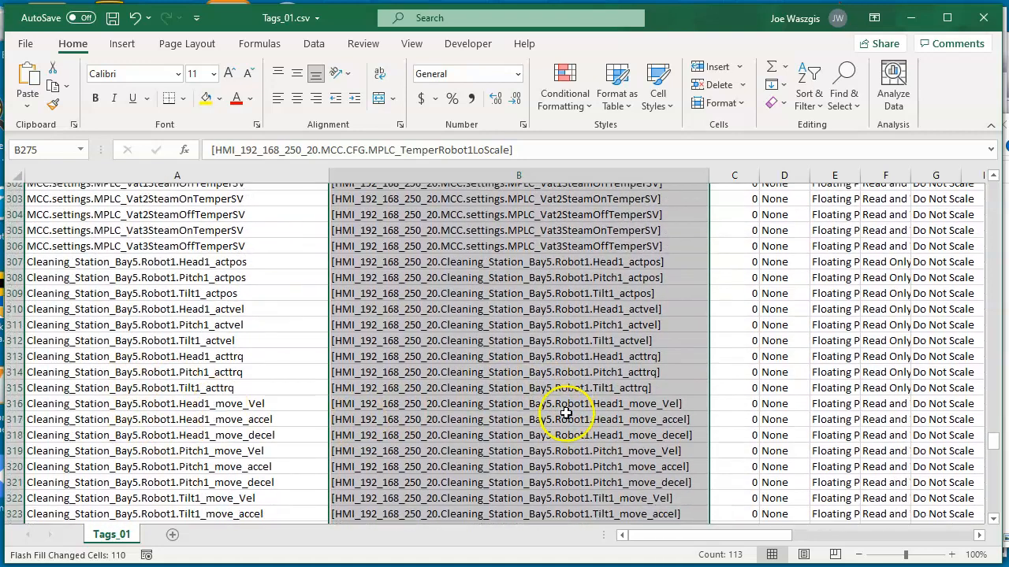
scroll(566, 411, down, 13)
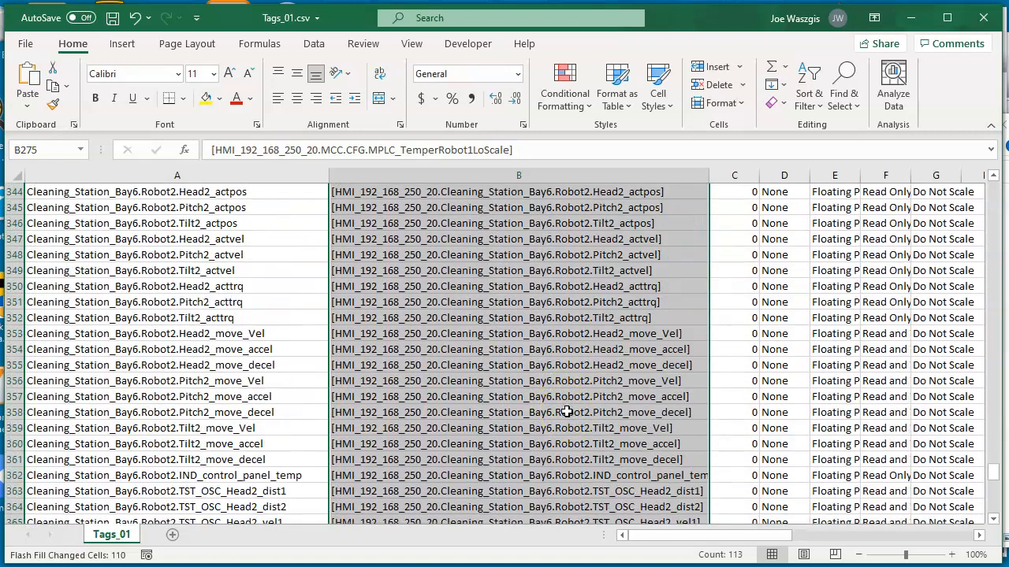
scroll(567, 412, down, 8)
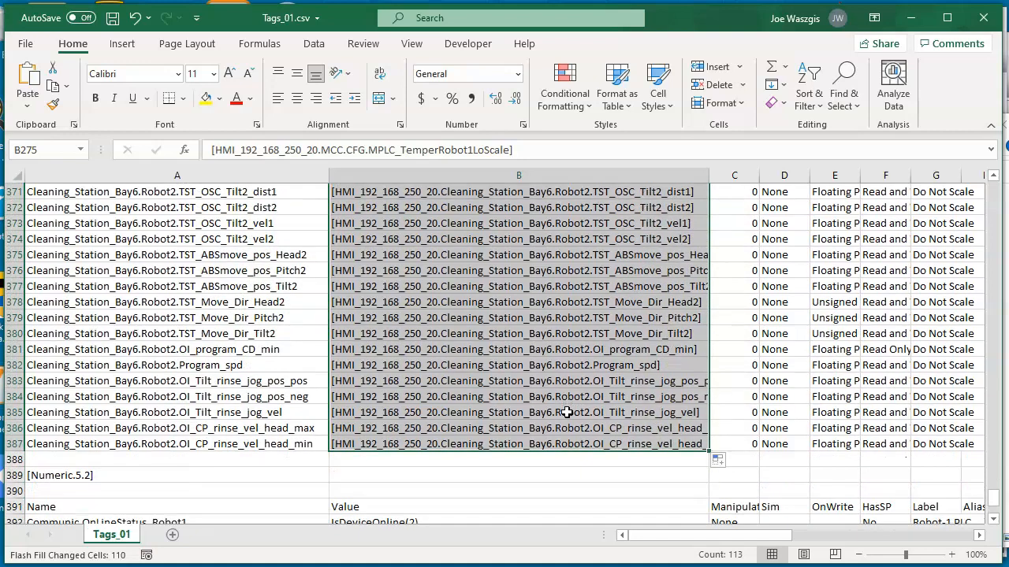
scroll(566, 411, up, 20)
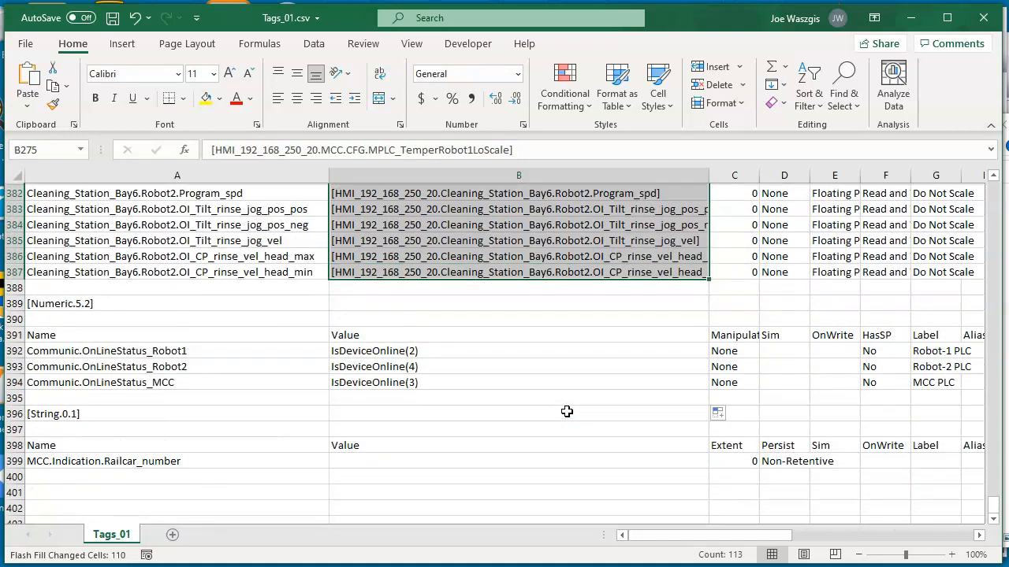
scroll(566, 411, up, 6)
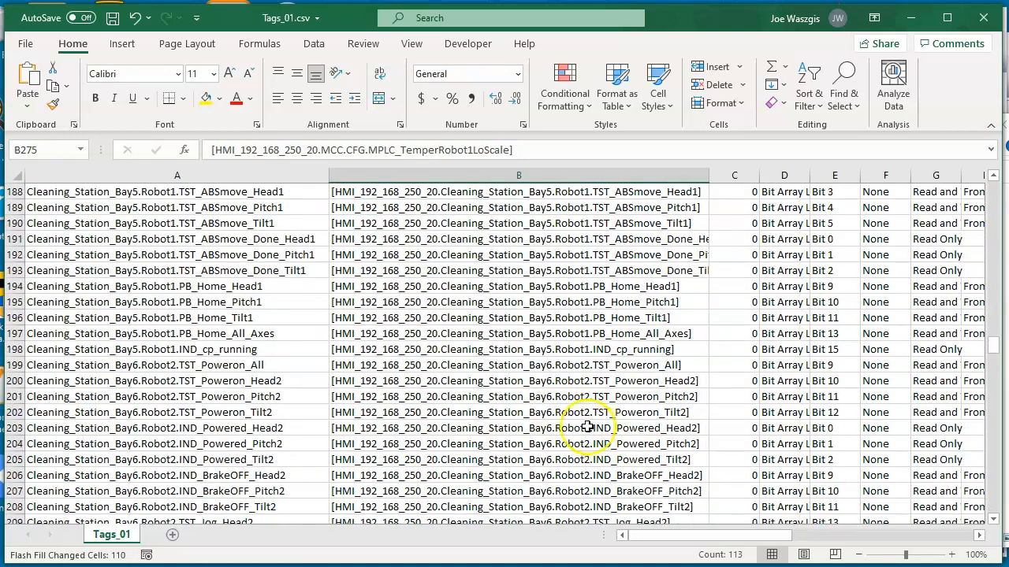
Save the edited tag list as a new CSV file named Tags_02 in the same folder, and close the workbook.
click(26, 44)
click(46, 255)
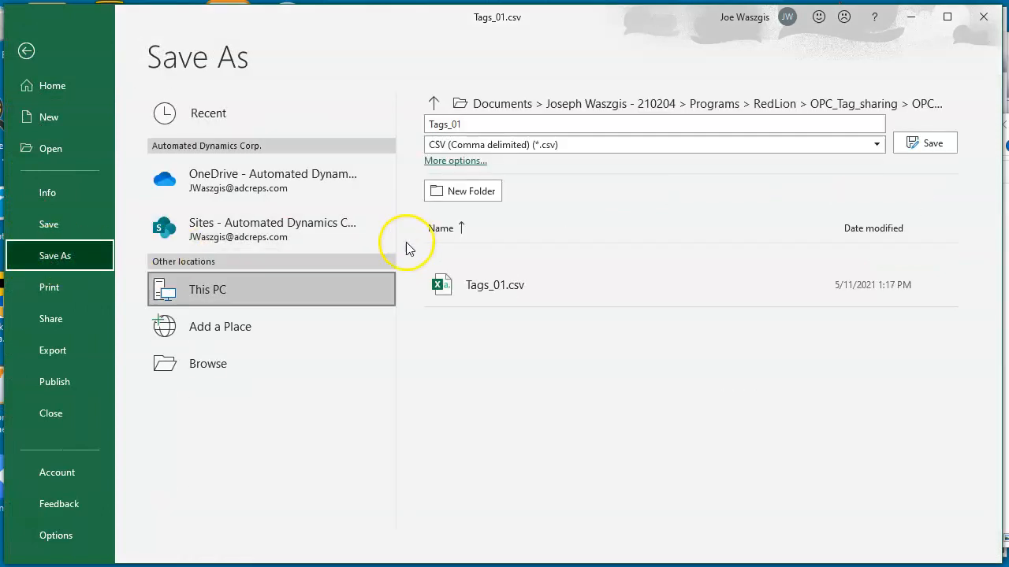
click(536, 124)
click(527, 124)
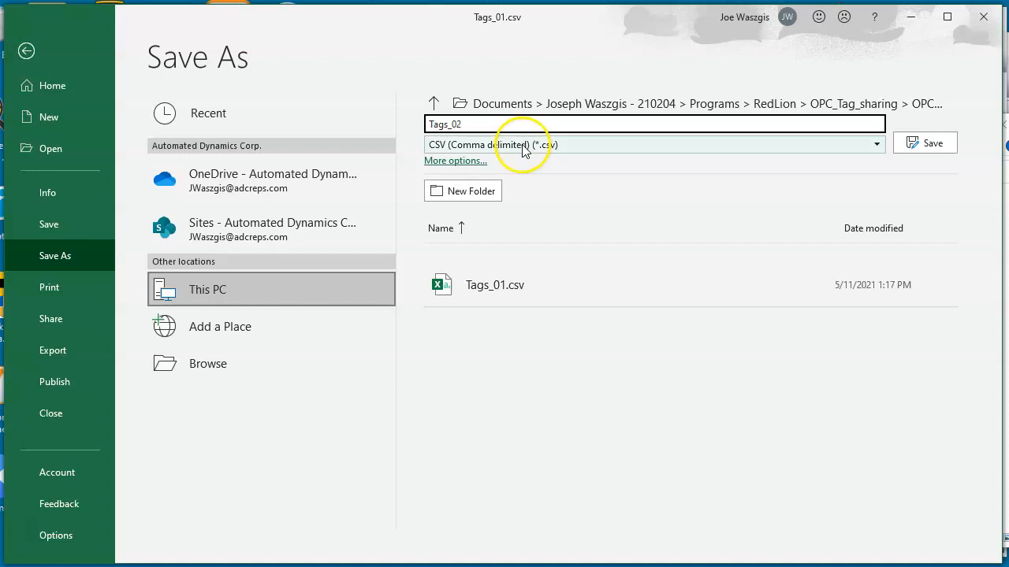
click(931, 144)
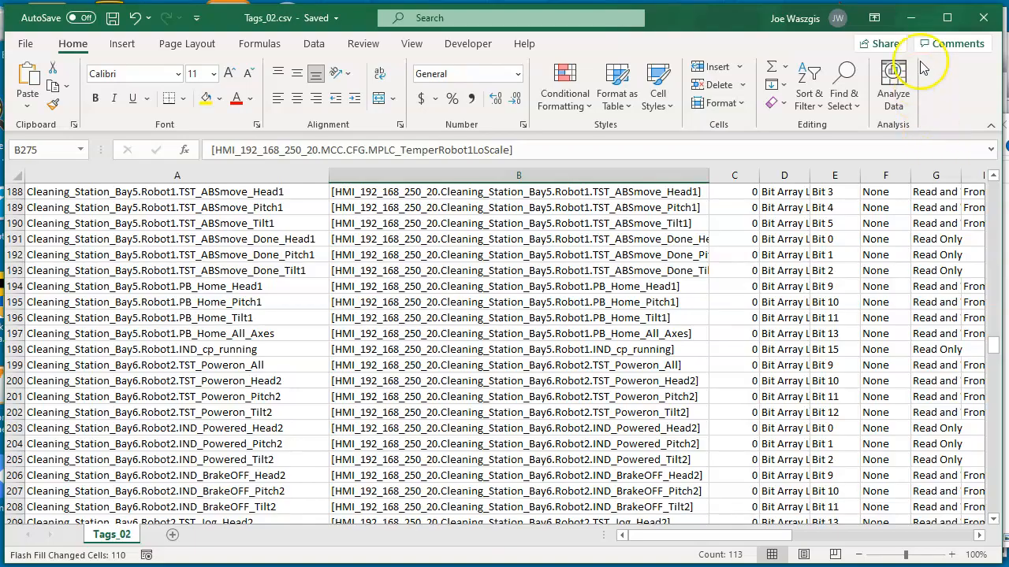
click(982, 21)
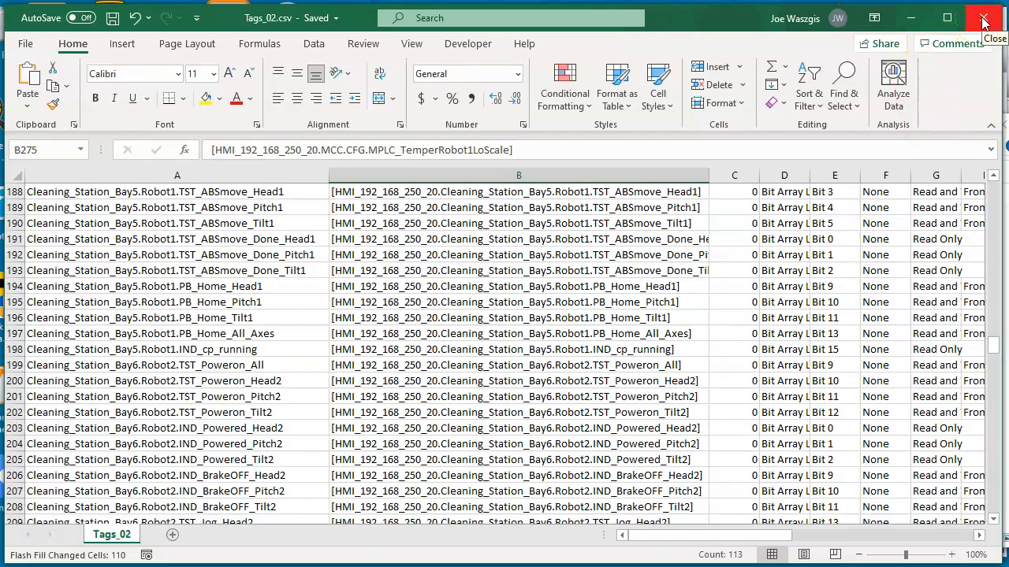
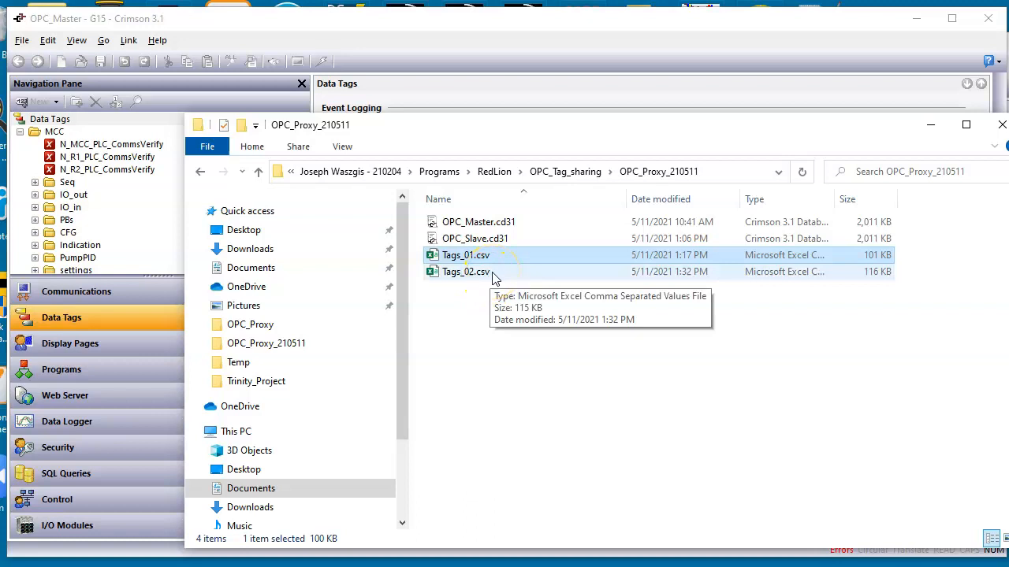
Open Tags_02.csv from the OPC_Proxy_210511 folder in Notepad.
click(496, 327)
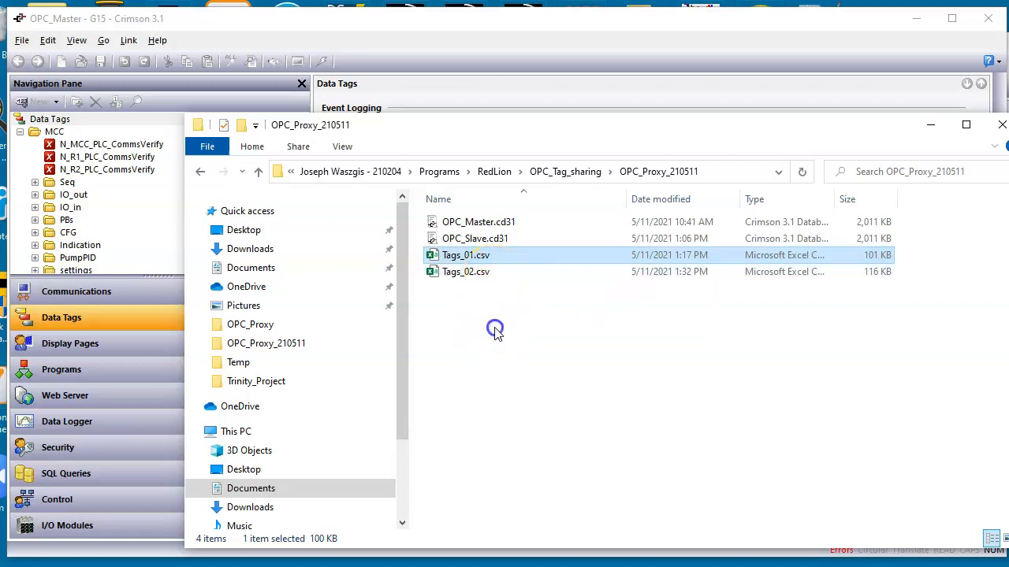
right_click(507, 276)
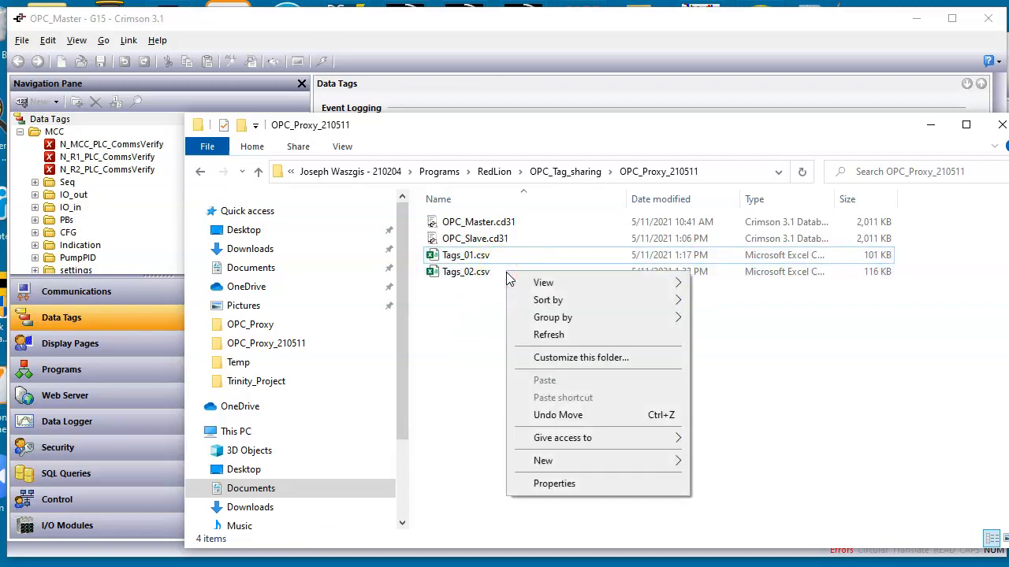
click(489, 272)
right_click(489, 273)
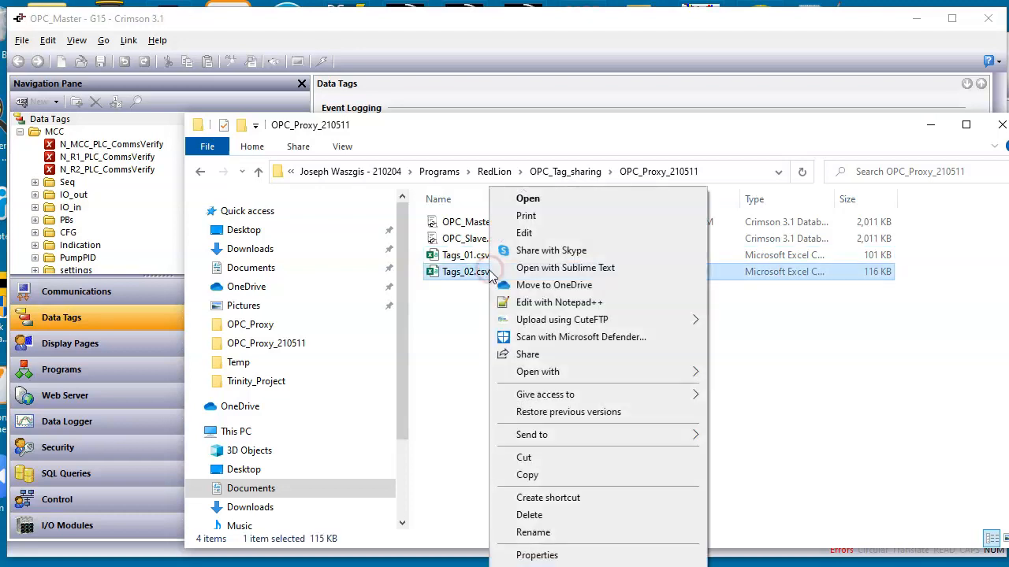
mouse_move(579, 372)
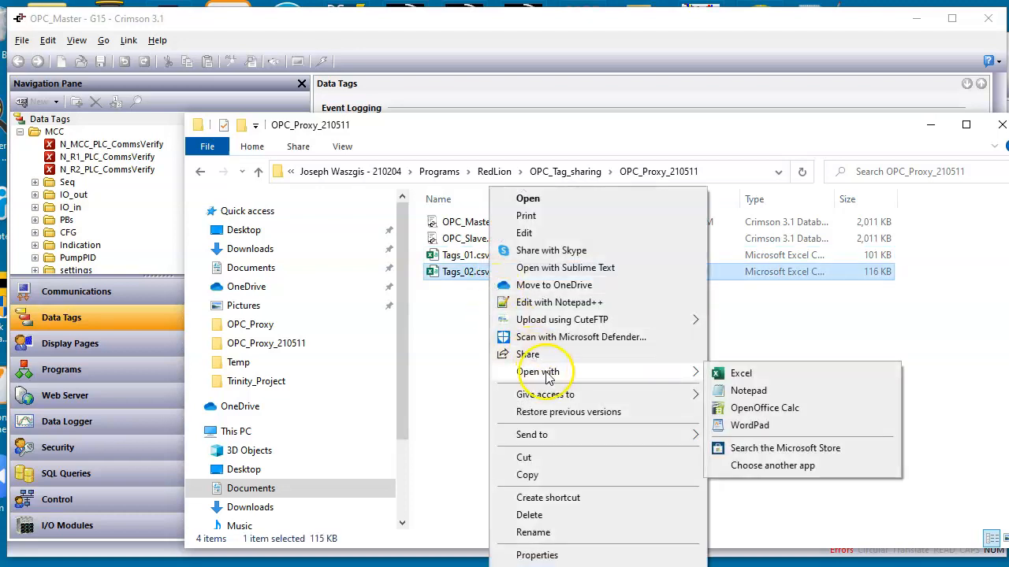
click(763, 392)
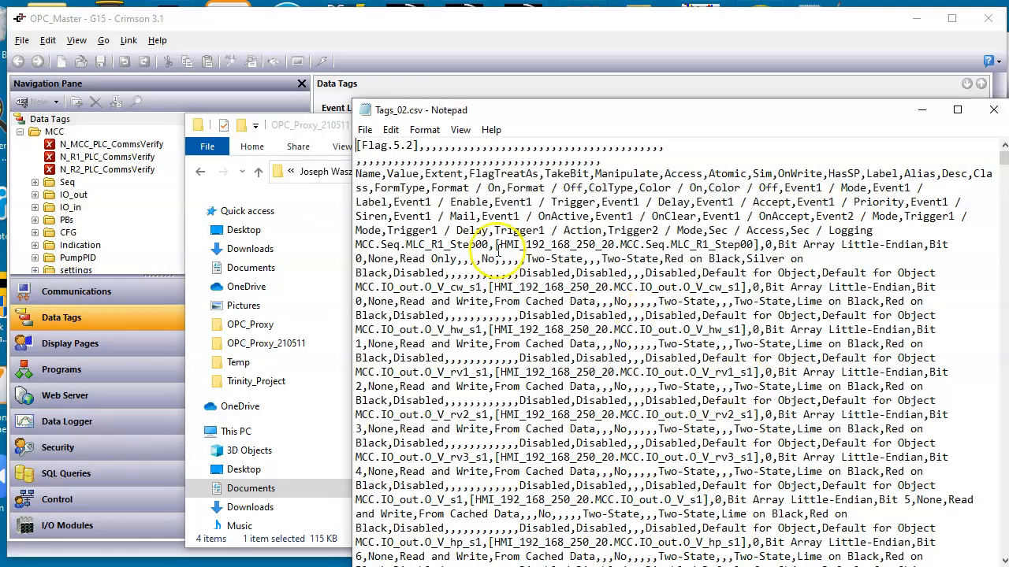
Save Tags_02.csv again in Notepad, check its encoding in the save options without making a copy, and close the file.
click(365, 130)
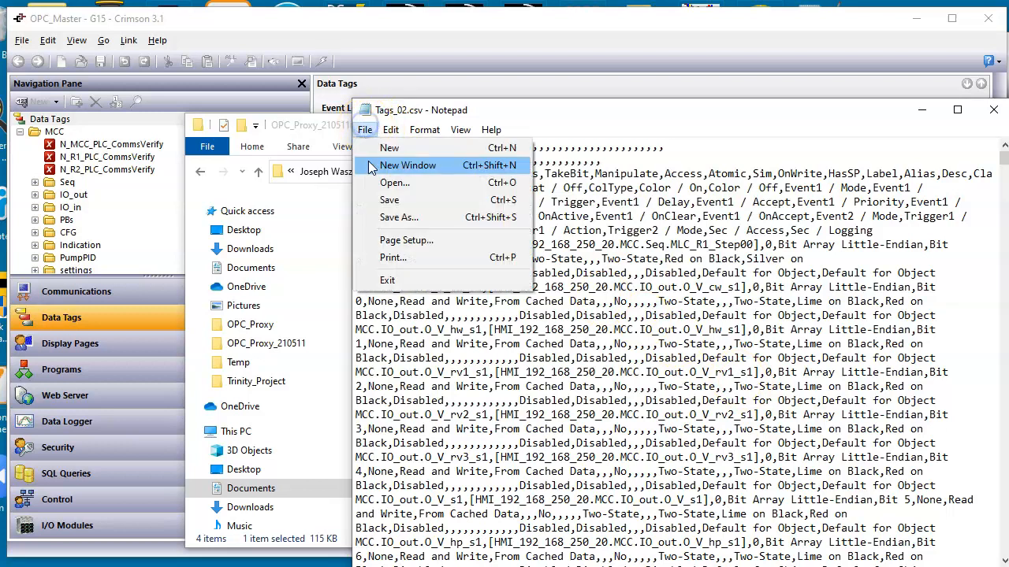
click(392, 200)
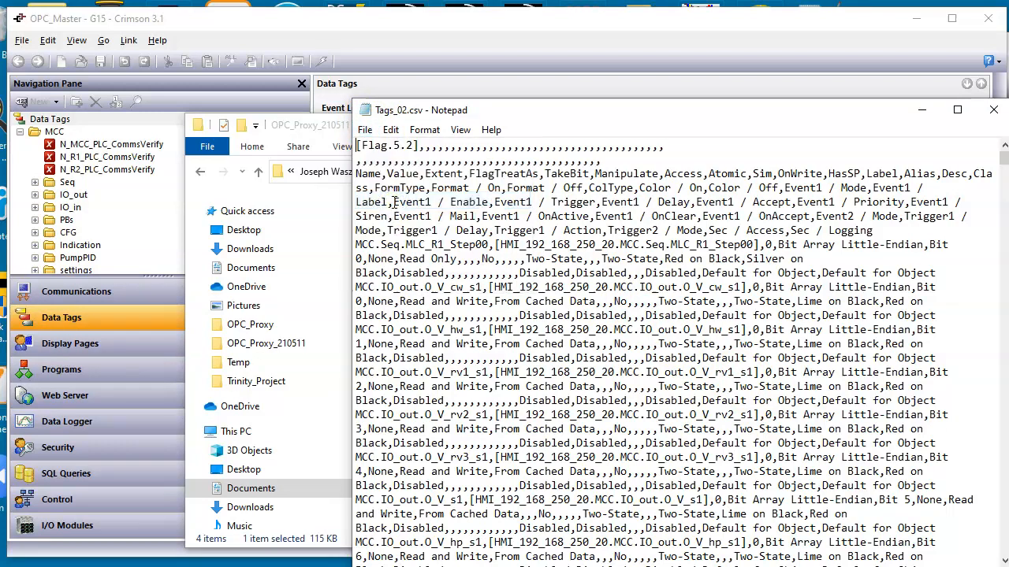
click(365, 130)
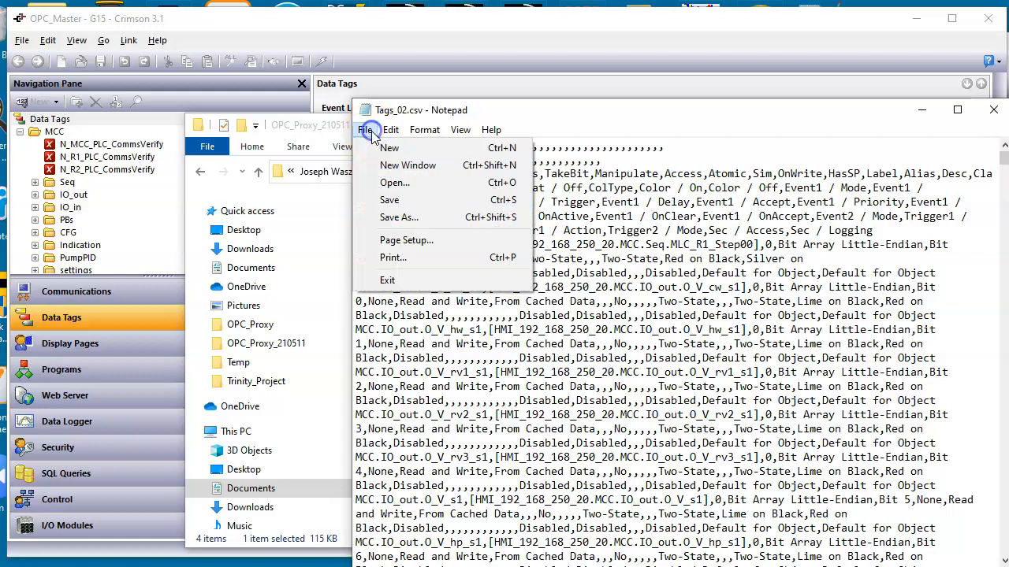
click(398, 216)
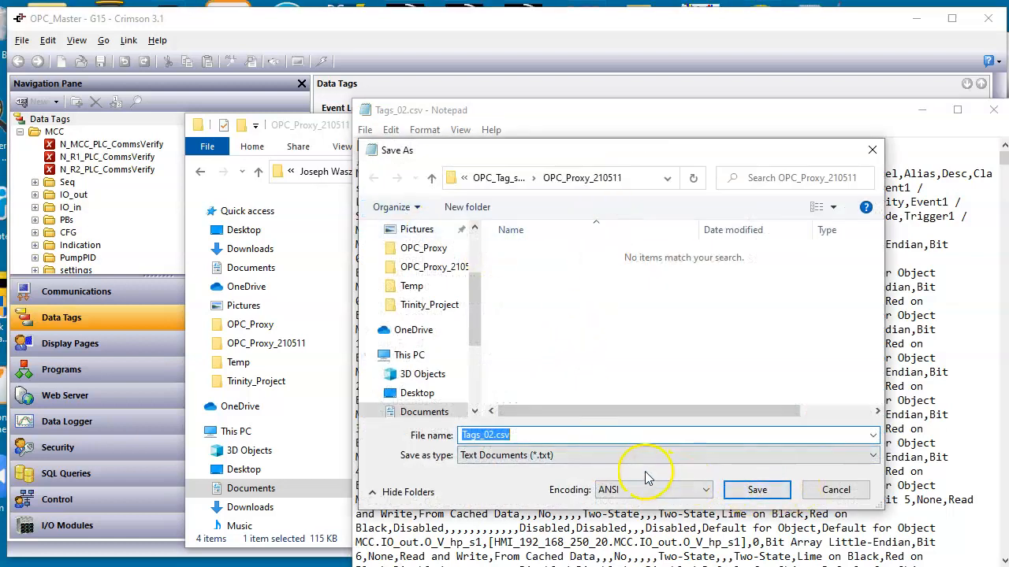
click(836, 490)
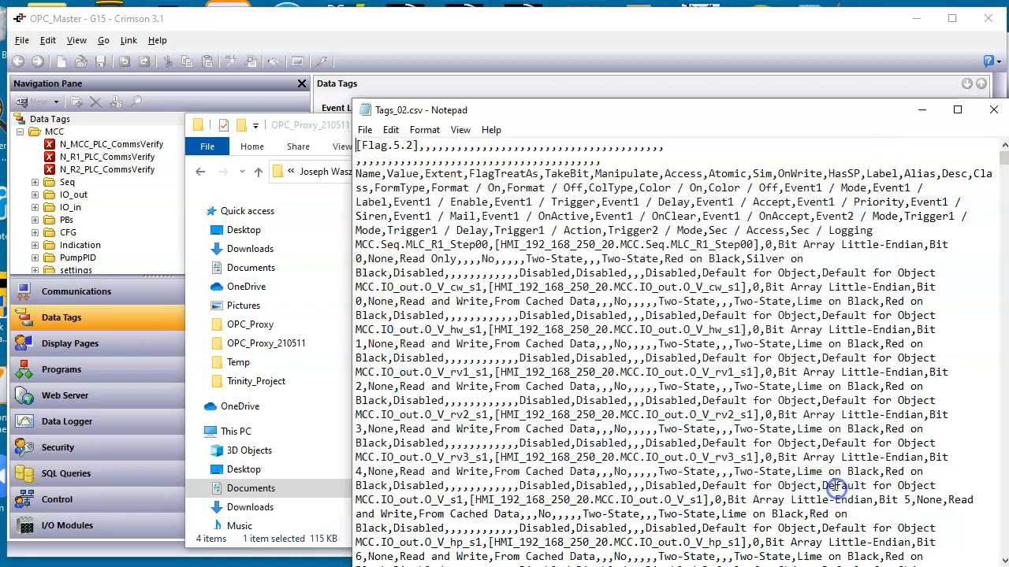
click(993, 110)
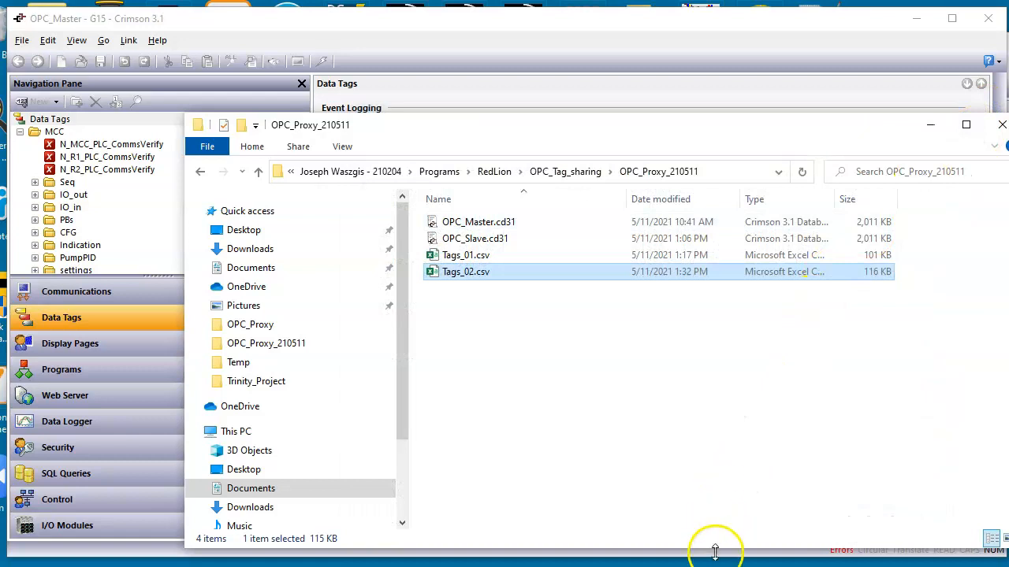
Switch to the OPC_Master database in Crimson and examine the data sources of the MCC CommsVerify tags and the Seq folder's tags before importing.
mouse_move(715, 566)
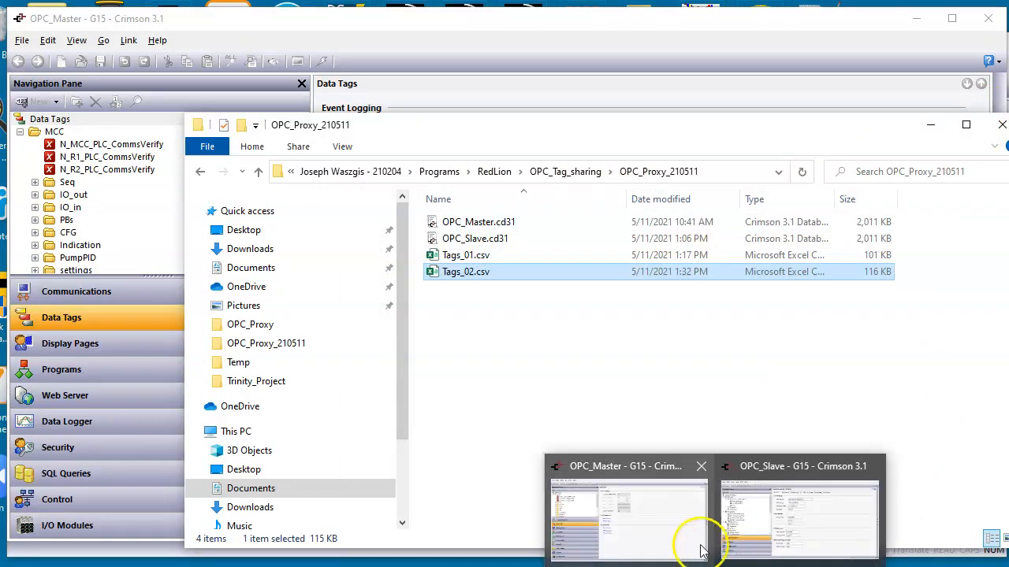
click(677, 536)
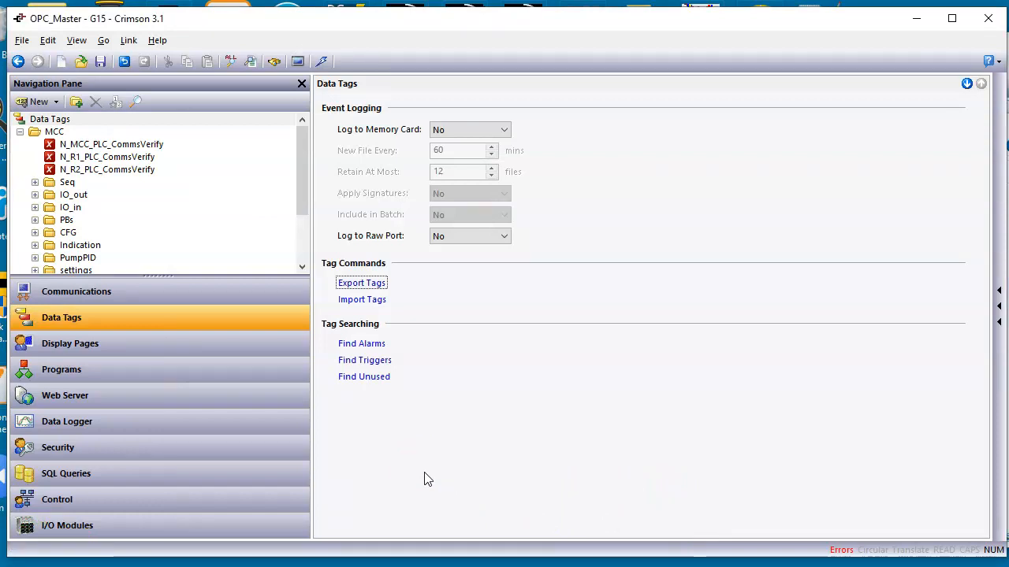
click(175, 298)
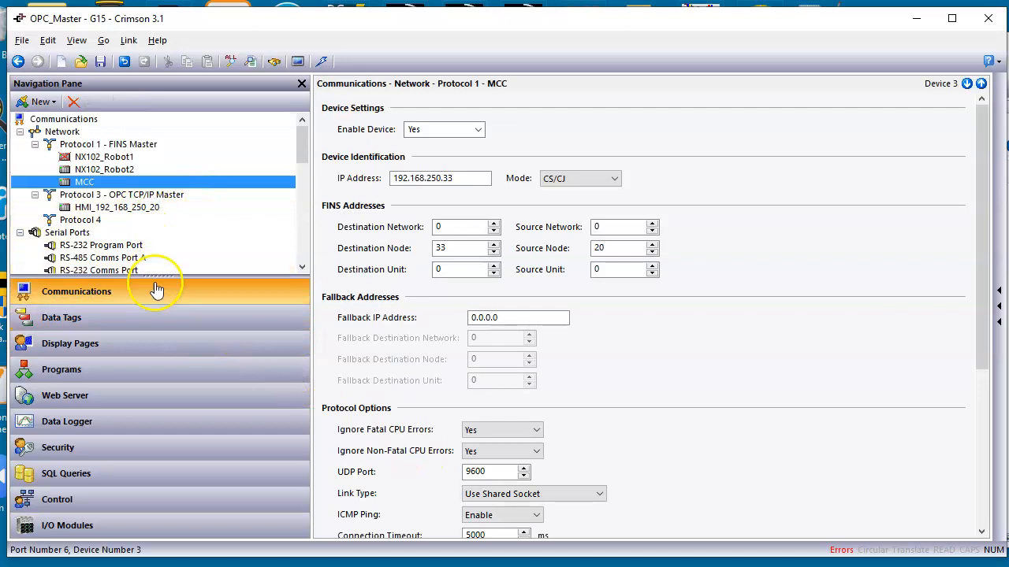
click(156, 316)
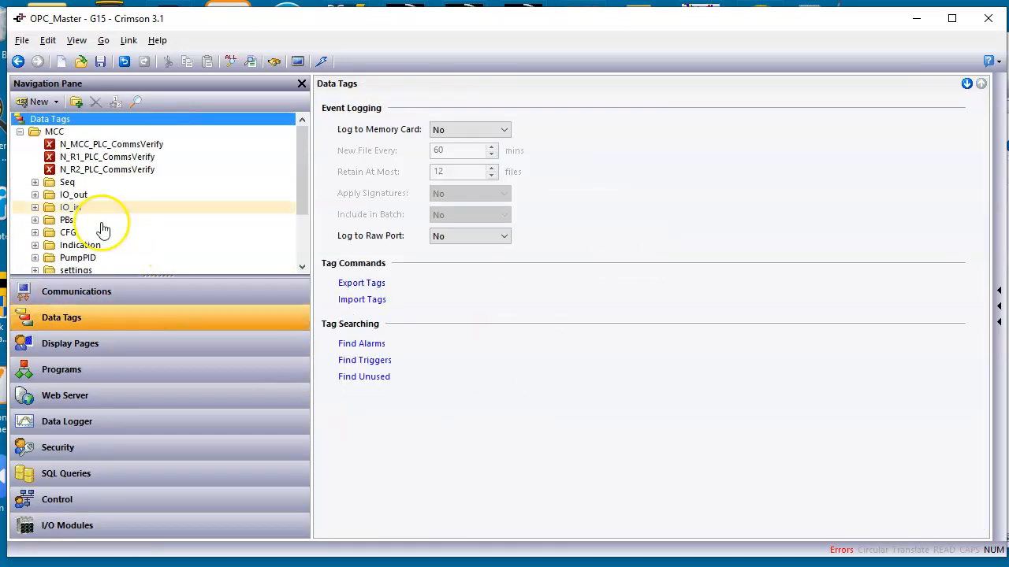
click(88, 158)
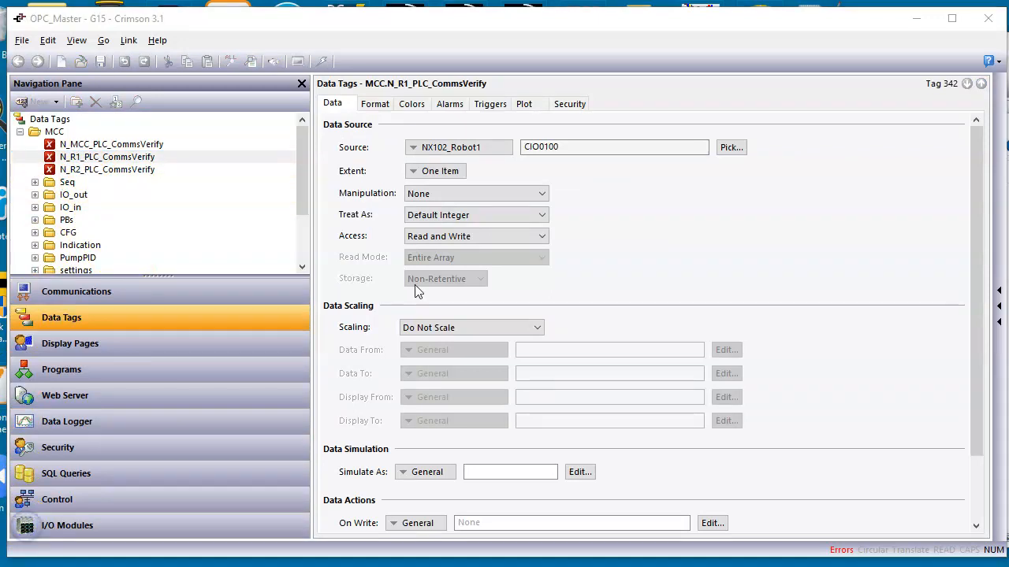
click(156, 144)
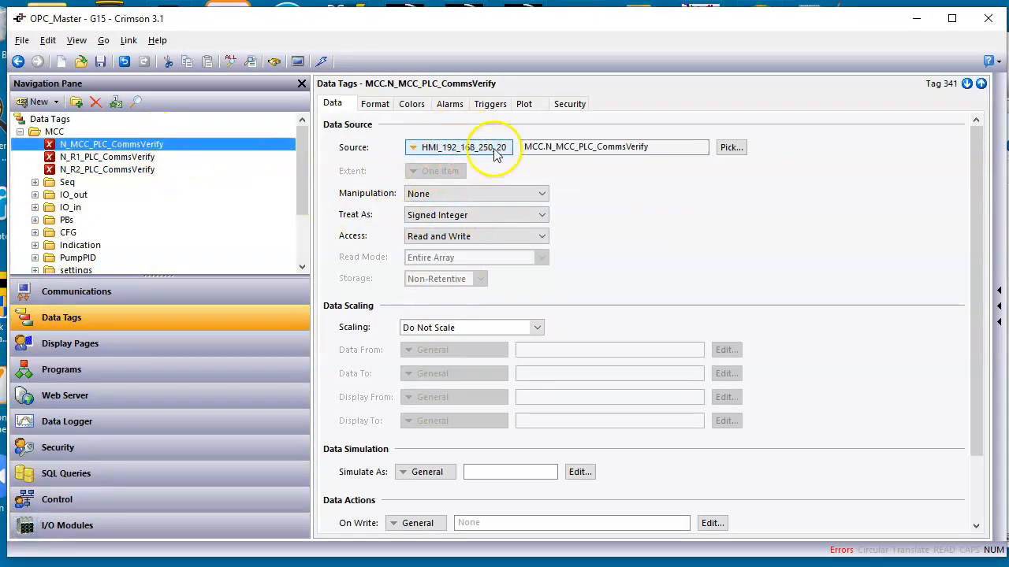
click(132, 158)
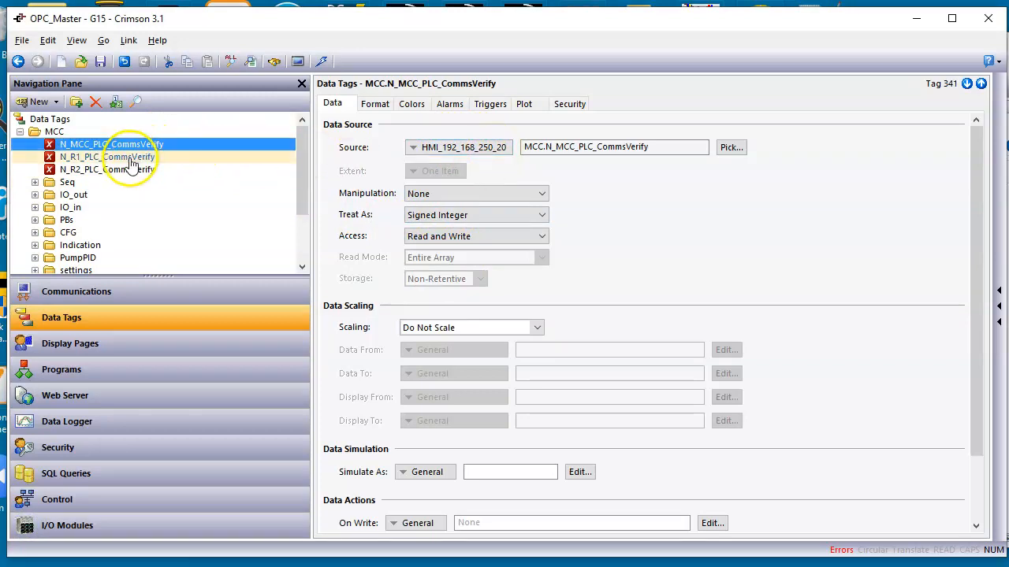
click(127, 169)
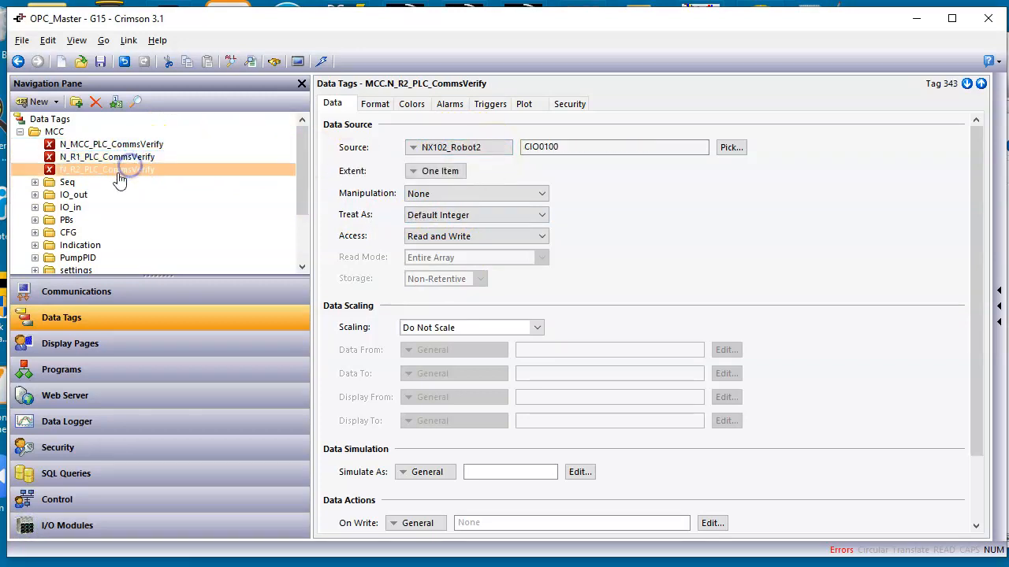
click(35, 182)
click(82, 197)
click(93, 220)
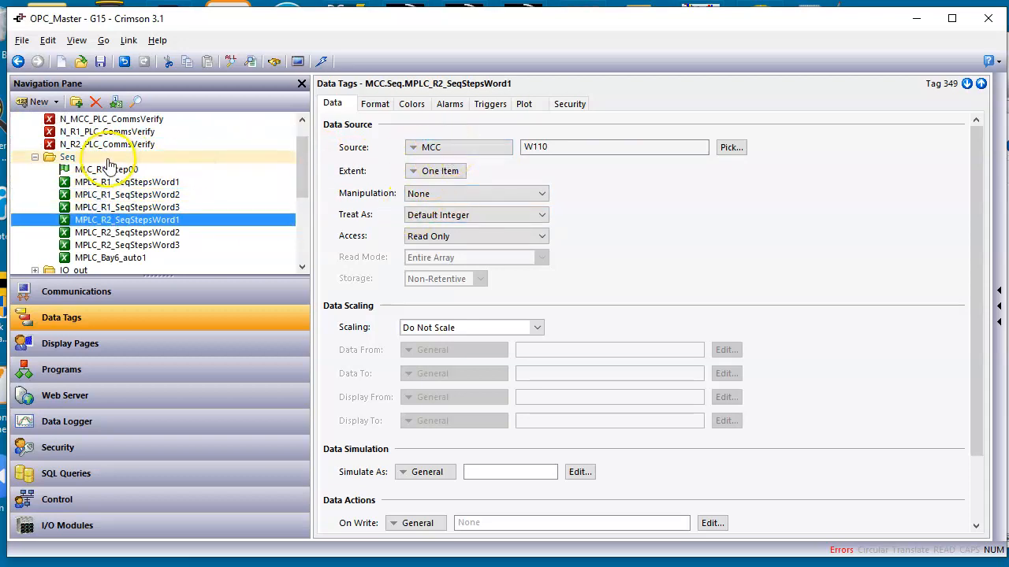
click(35, 157)
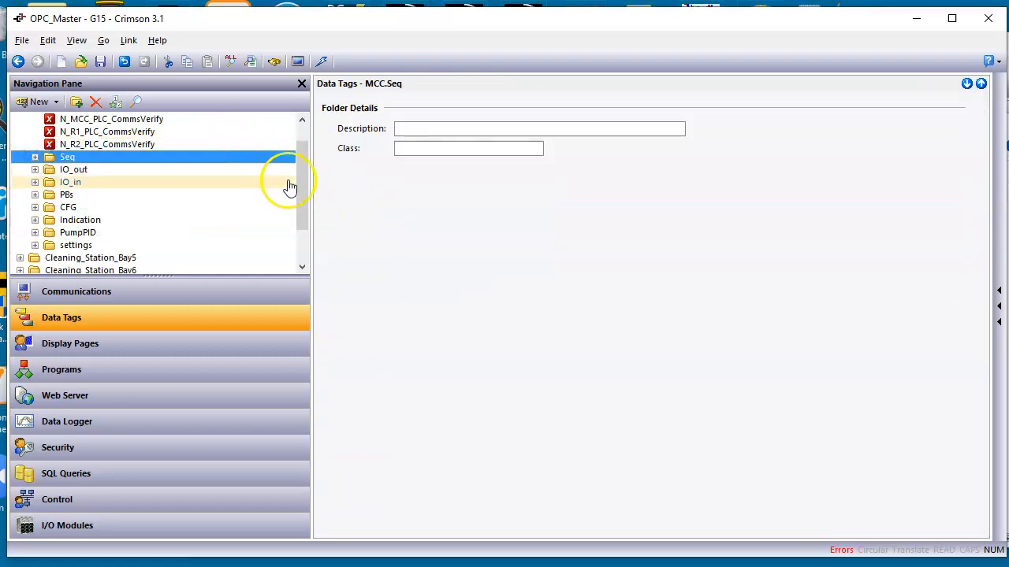
scroll(305, 185, up, 2)
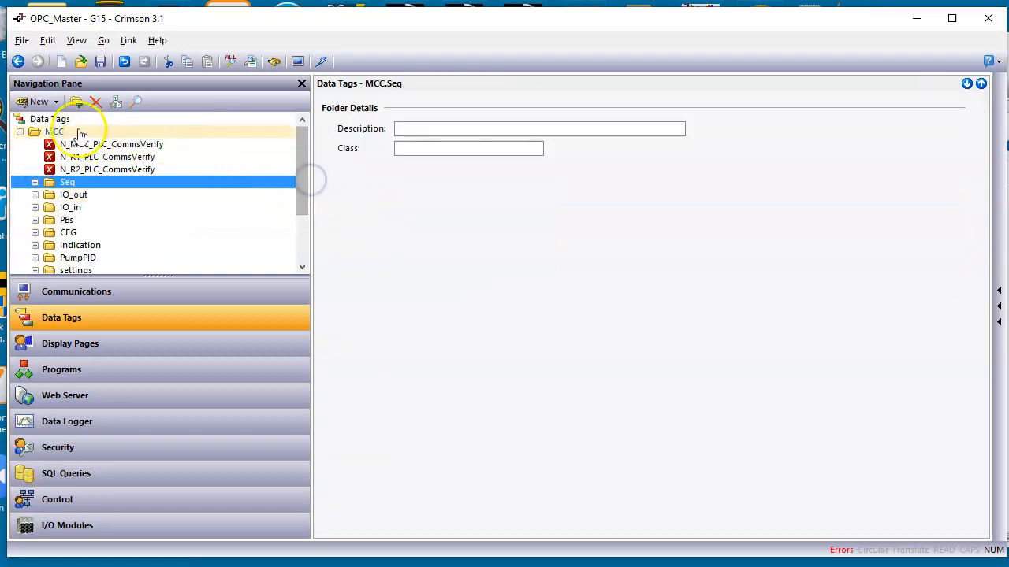
click(55, 119)
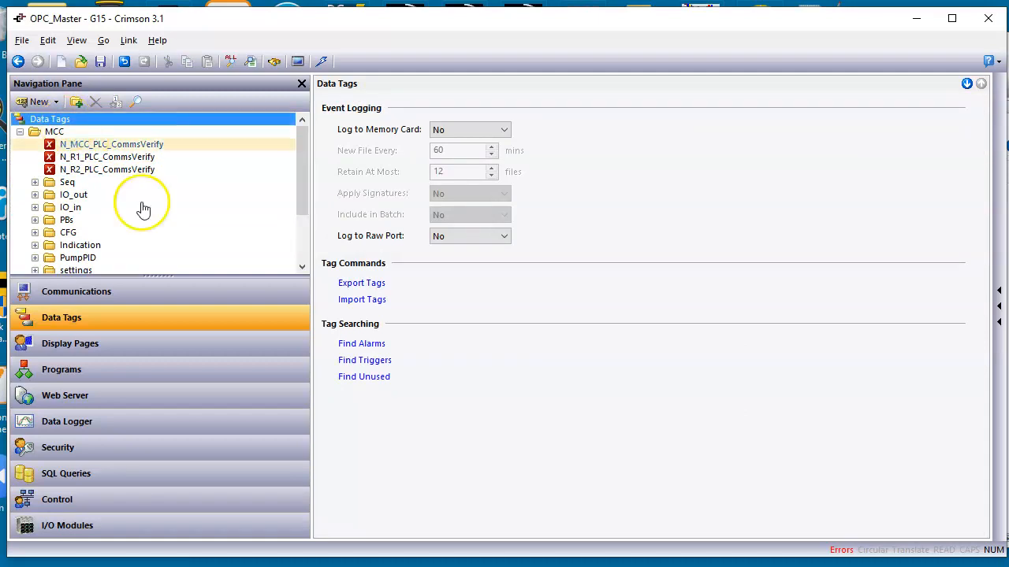
mouse_move(301, 348)
mouse_down()
mouse_move(104, 151)
mouse_move(66, 133)
mouse_move(90, 135)
mouse_move(47, 137)
mouse_up()
drag(825, 402, 405, 305)
mouse_move(332, 310)
mouse_down()
mouse_move(379, 289)
mouse_move(331, 312)
mouse_up()
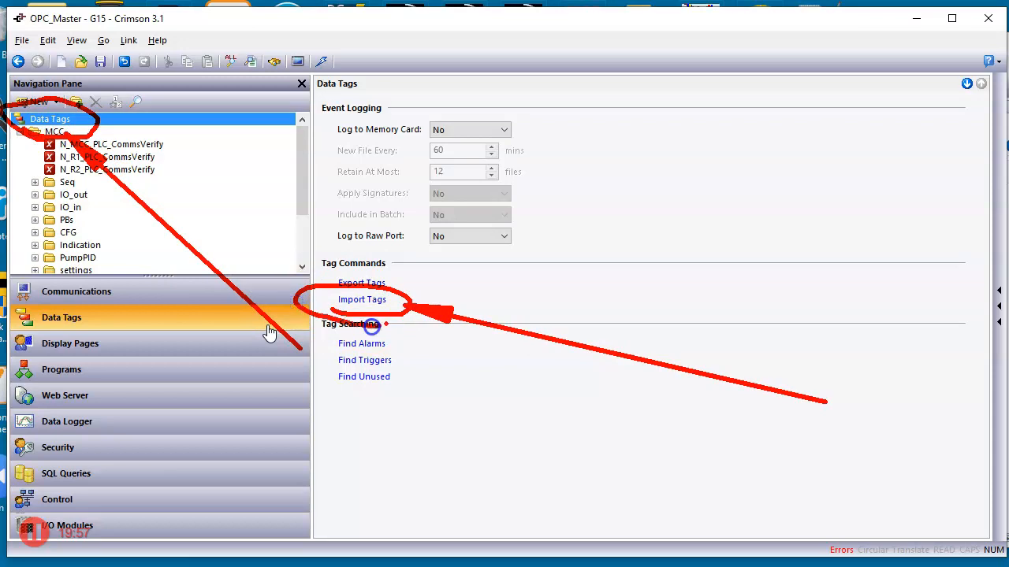
key(Escape)
Import Tags_02.csv into the data tags as an ANSI CSV file, accepting that the operation cannot be undone.
click(364, 300)
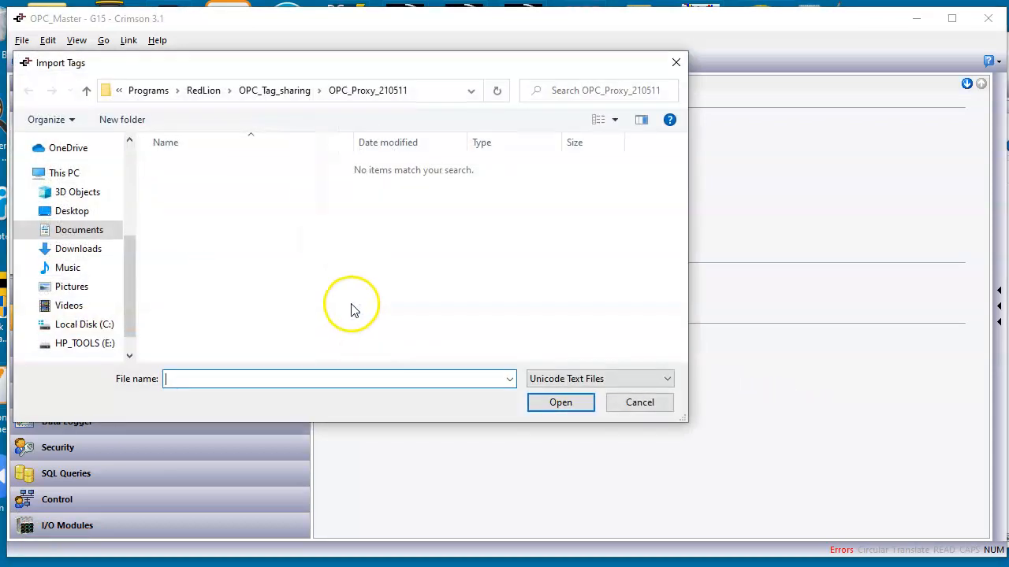
click(621, 380)
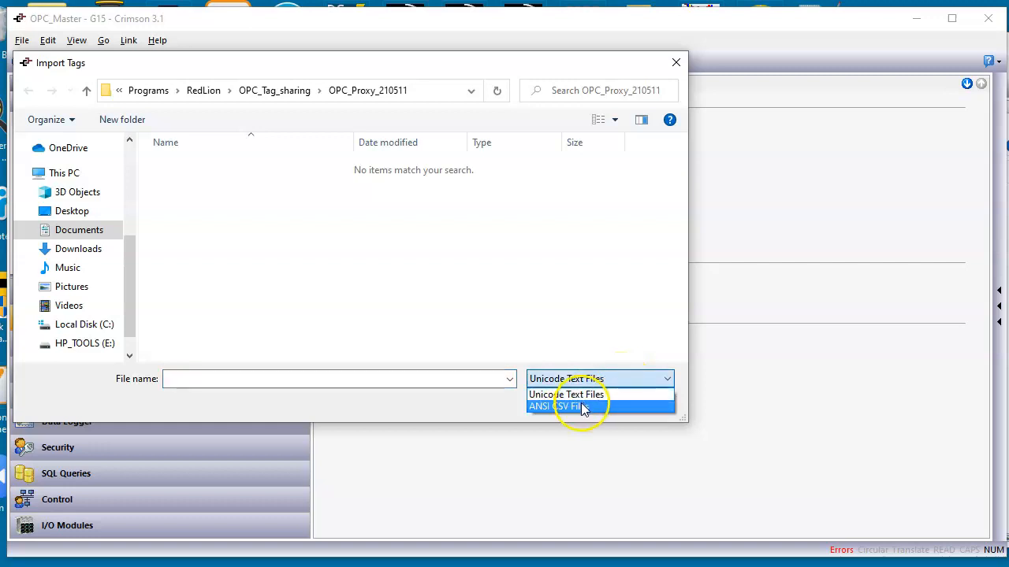
click(590, 407)
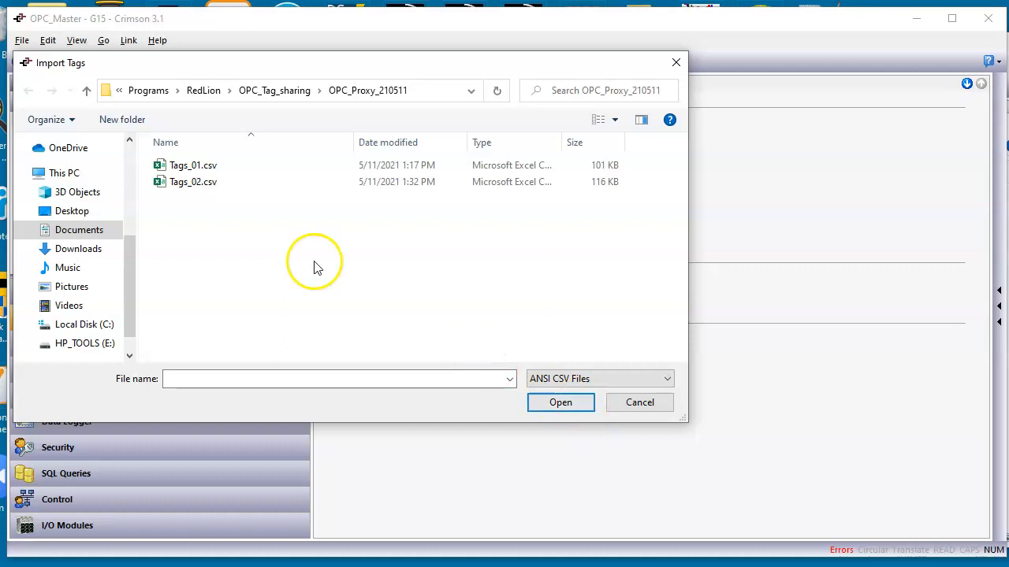
click(205, 183)
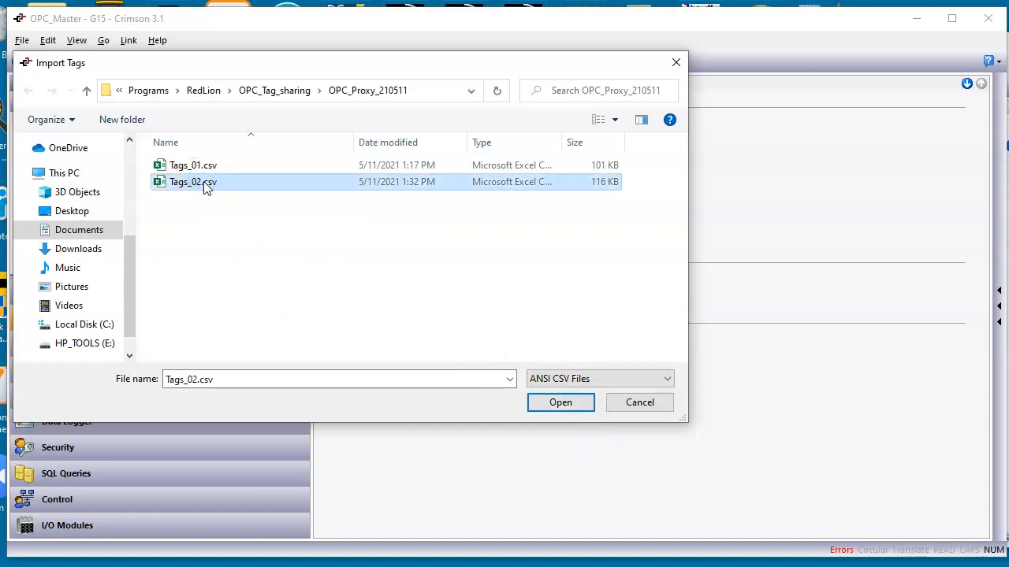
click(562, 403)
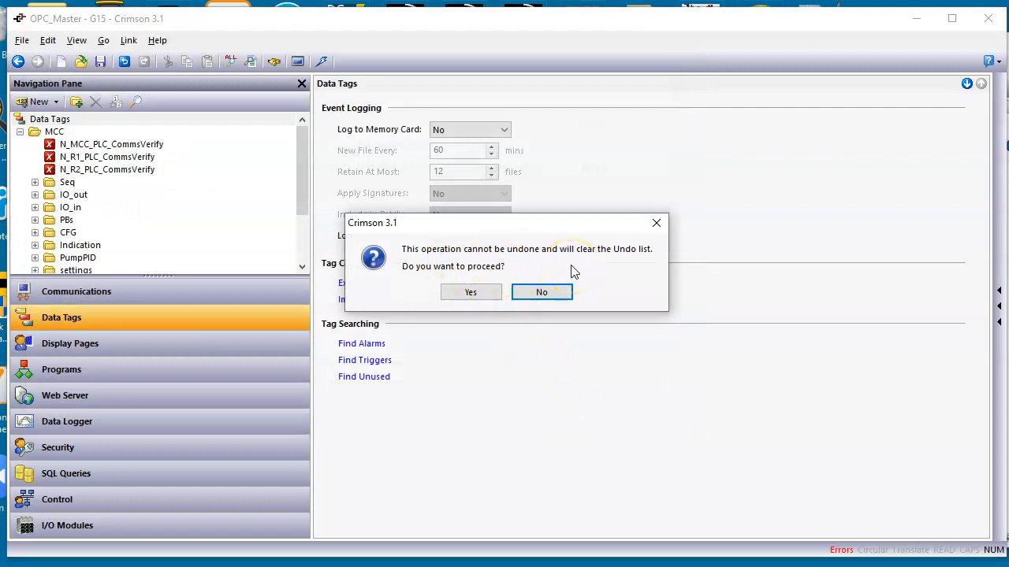
click(484, 295)
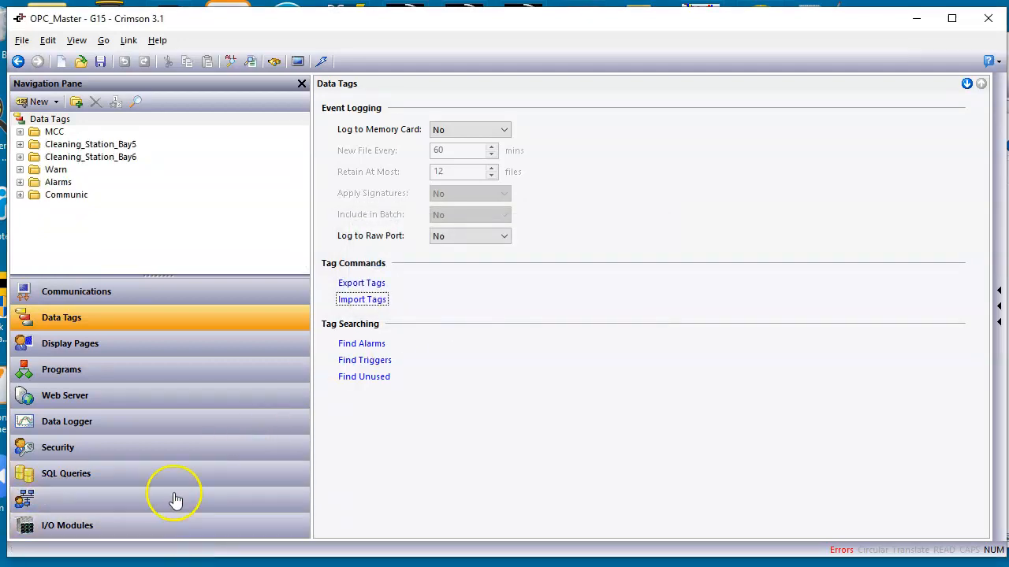
Check the data sources of the imported tags in the MCC folder, including CommsVerify, Seq and IO_in tags.
click(20, 132)
click(87, 144)
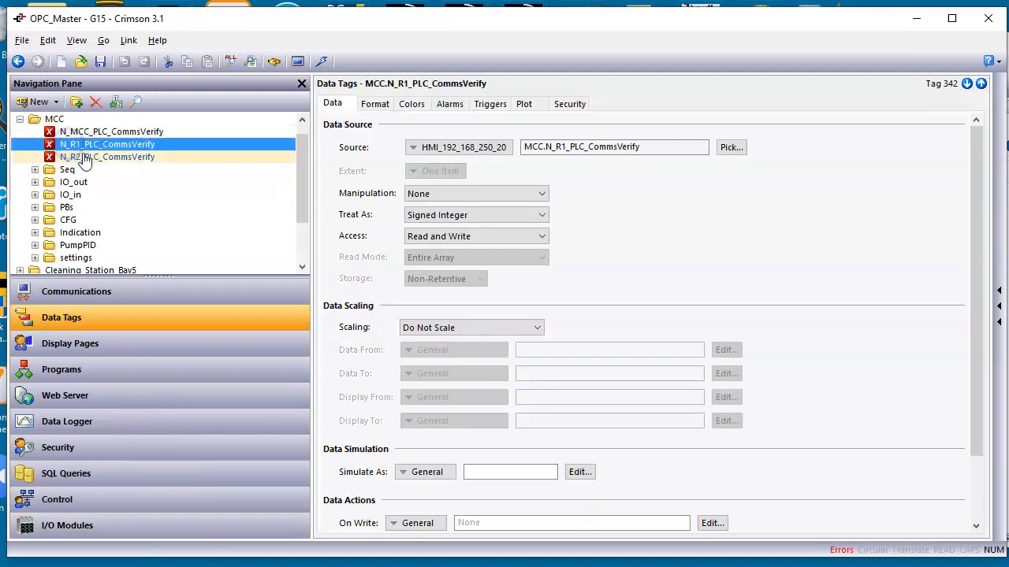
click(85, 157)
click(34, 169)
click(94, 182)
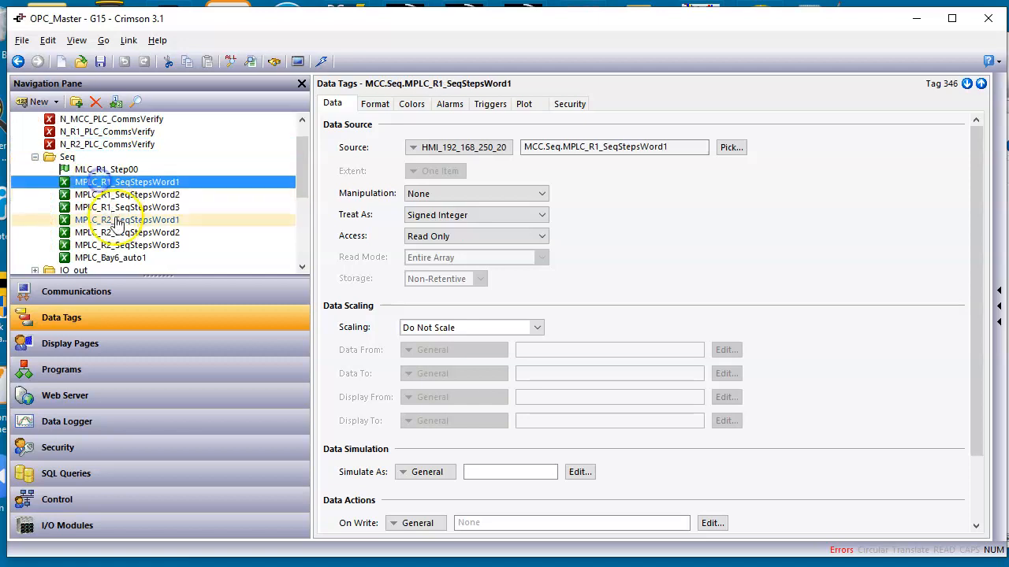
click(116, 220)
scroll(51, 264, down, 1)
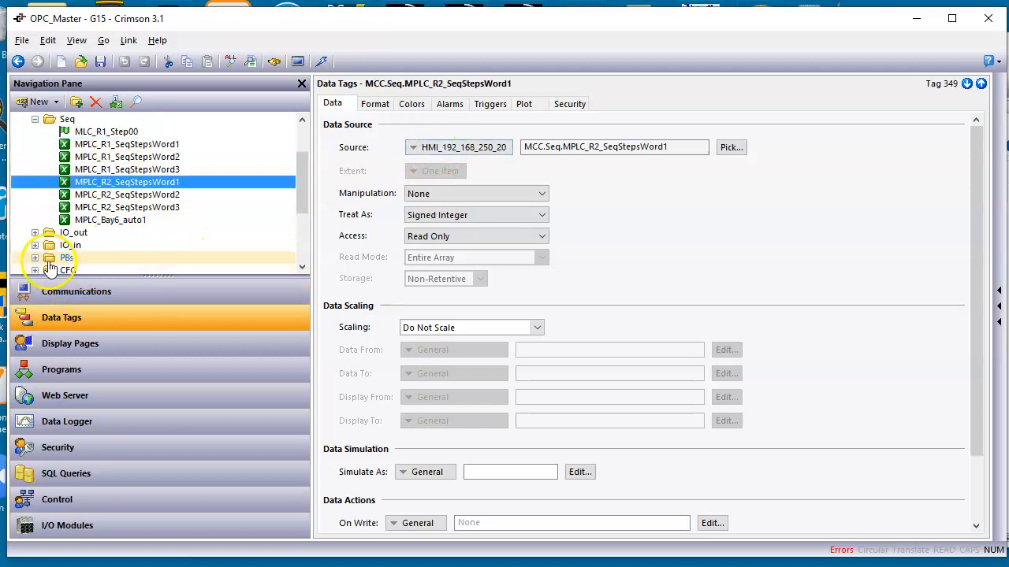
click(35, 245)
click(108, 237)
click(107, 246)
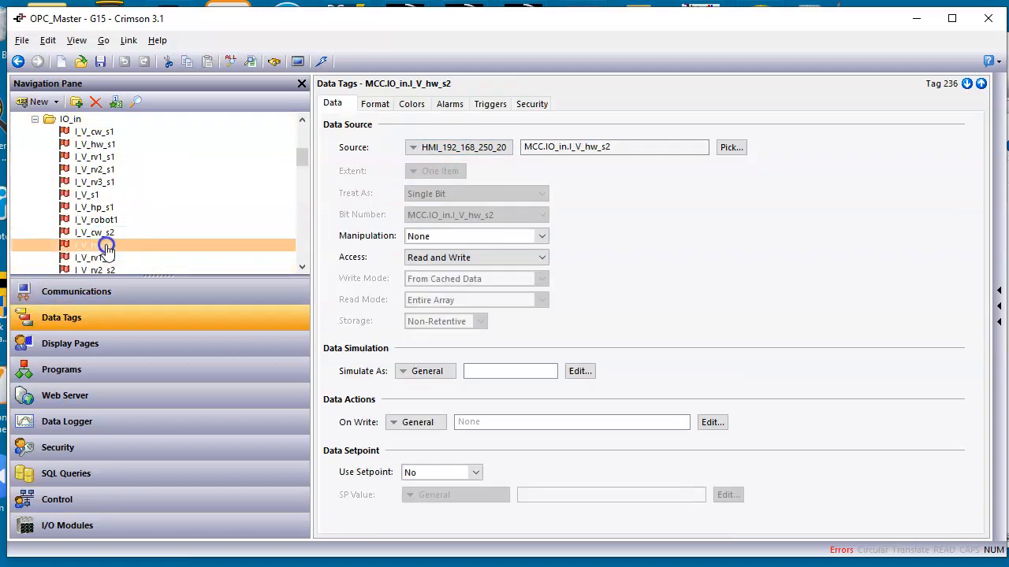
Find where the NX102_Robot2 and MCC communication devices are still used in the database.
click(92, 295)
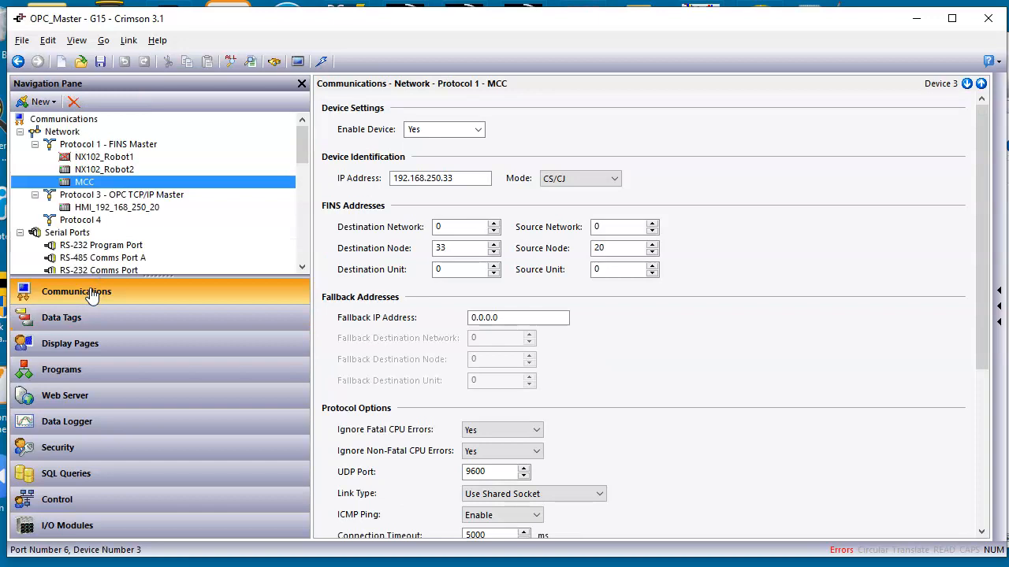
right_click(112, 172)
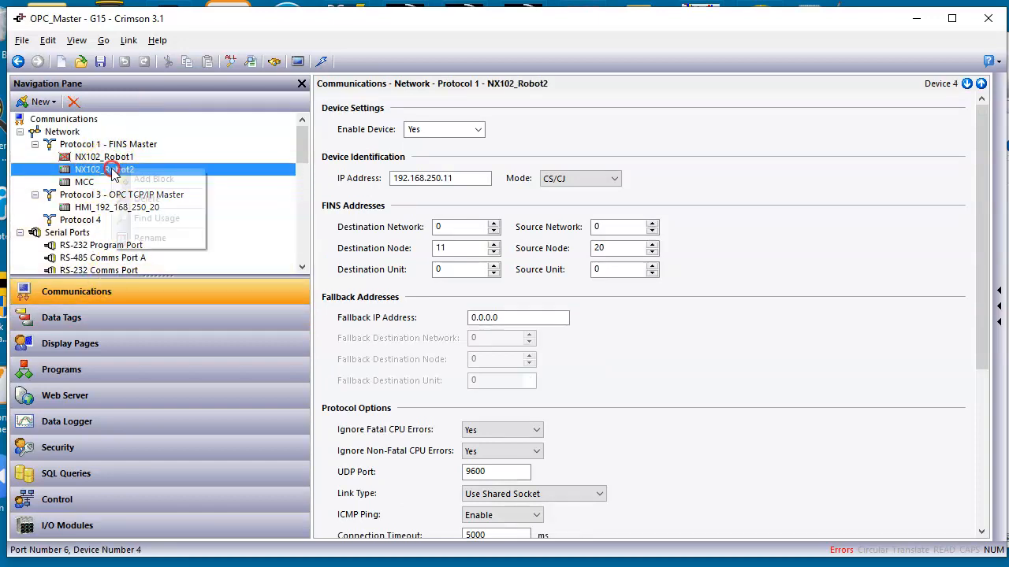
click(157, 218)
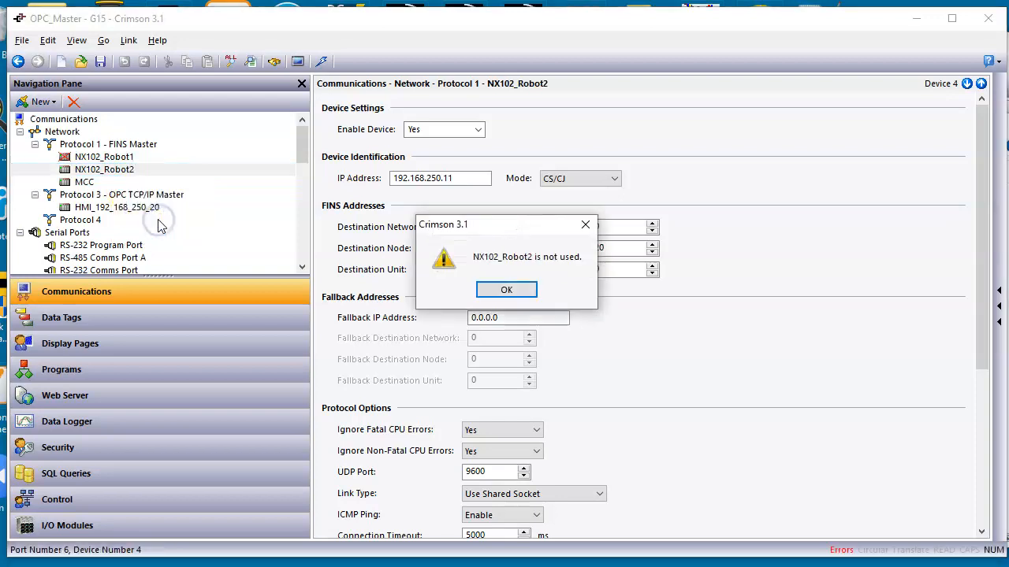
click(505, 290)
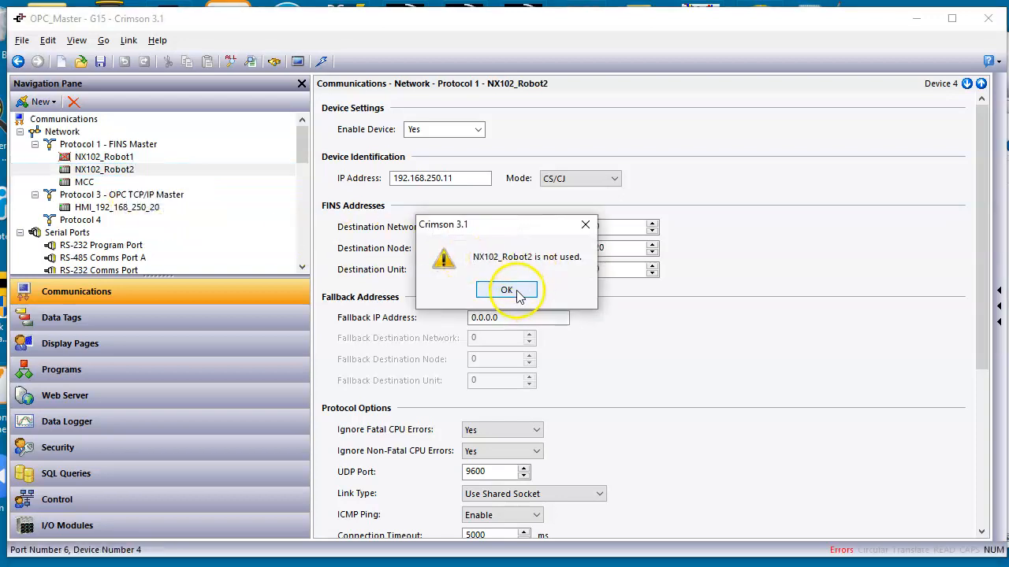
right_click(83, 183)
click(124, 227)
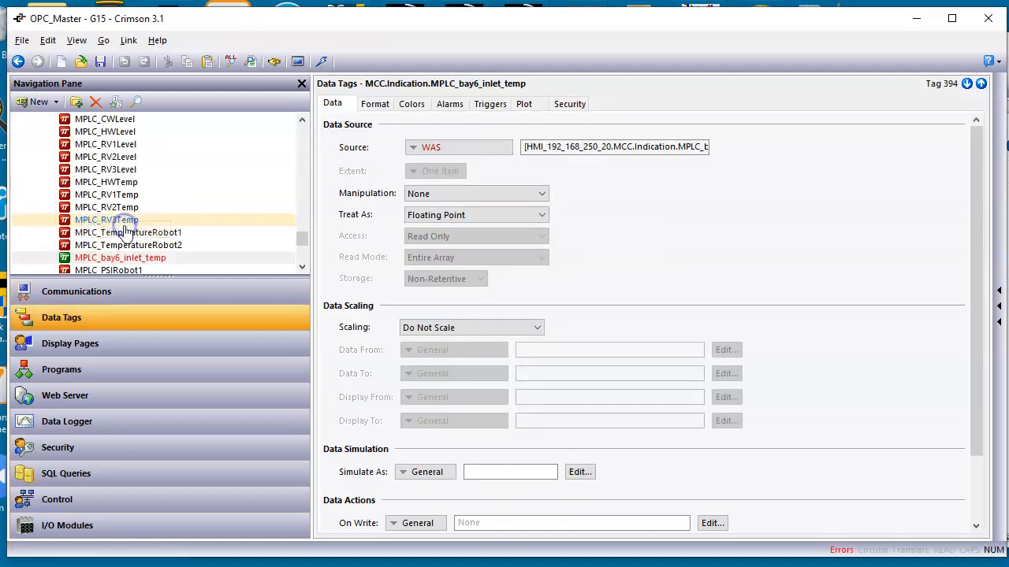
Examine the data source of the MPLC_bay6_inlet_temp tag in the MCC Indication folder, which is flagged as a database error.
click(160, 259)
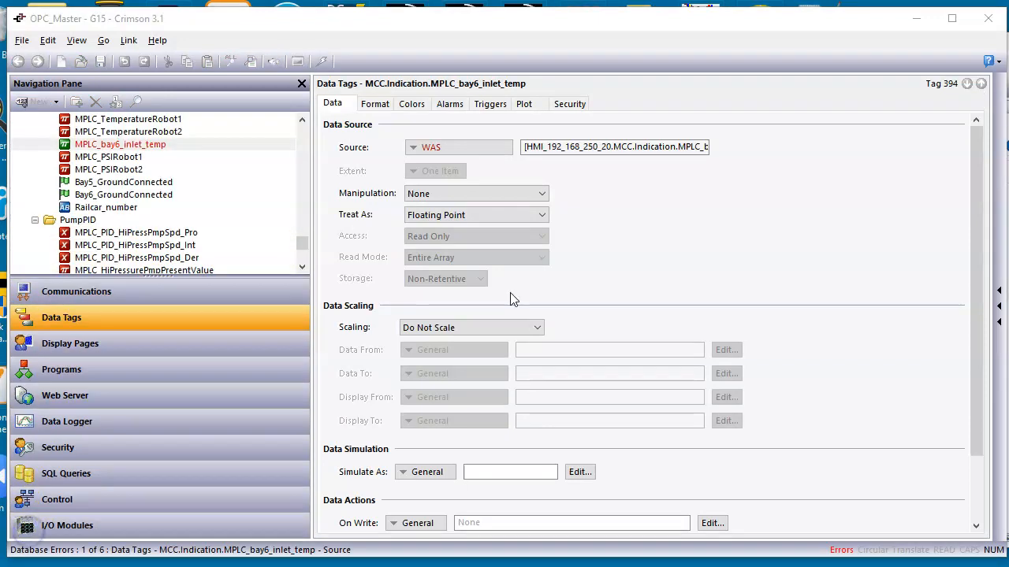
click(139, 147)
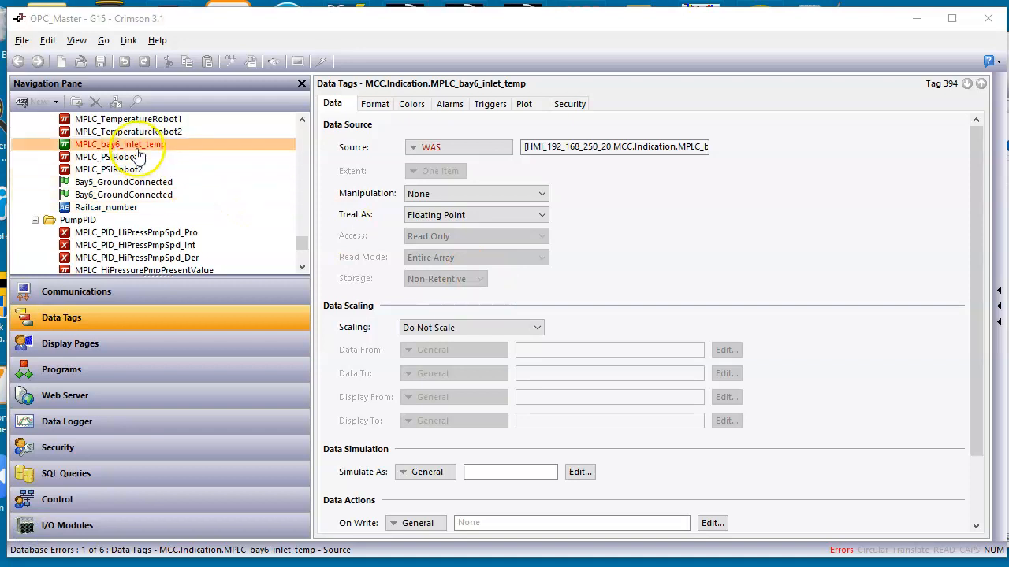
click(129, 157)
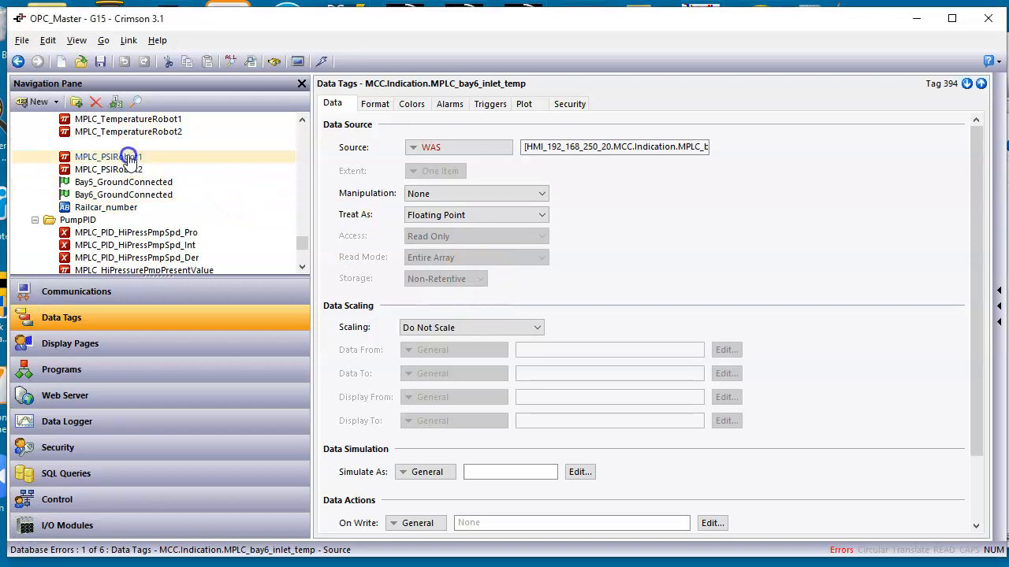
click(141, 145)
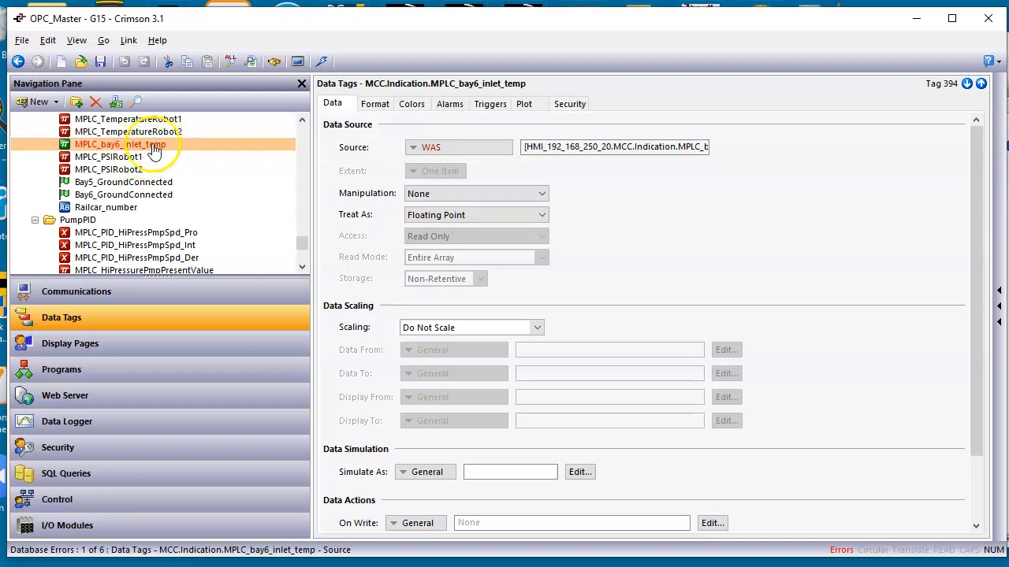
click(91, 150)
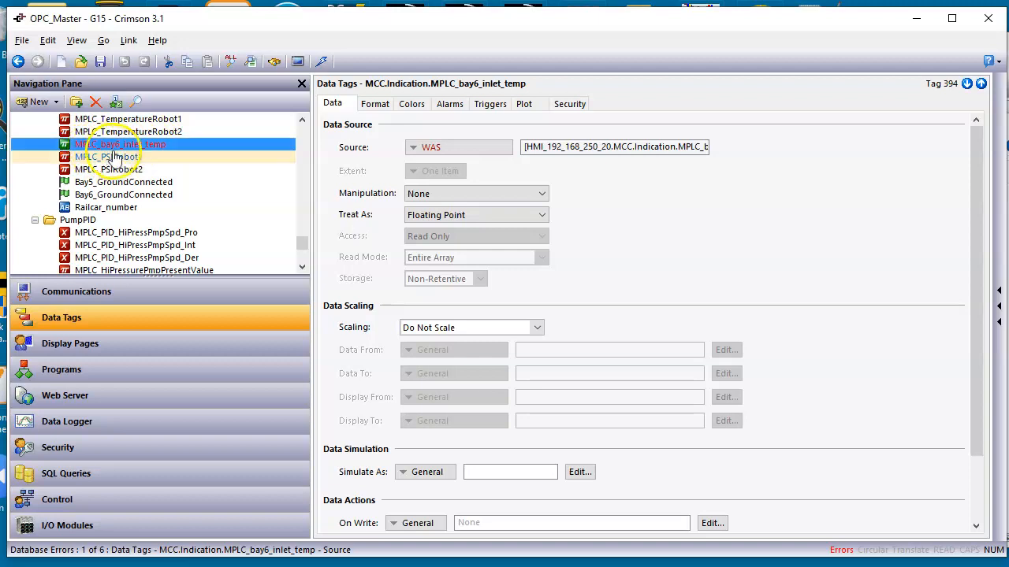
Browse the tags offered by HMI_192_168_250_20 as a source for MPLC_bay6_inlet_temp, going down to the MCC.Indication group.
click(494, 153)
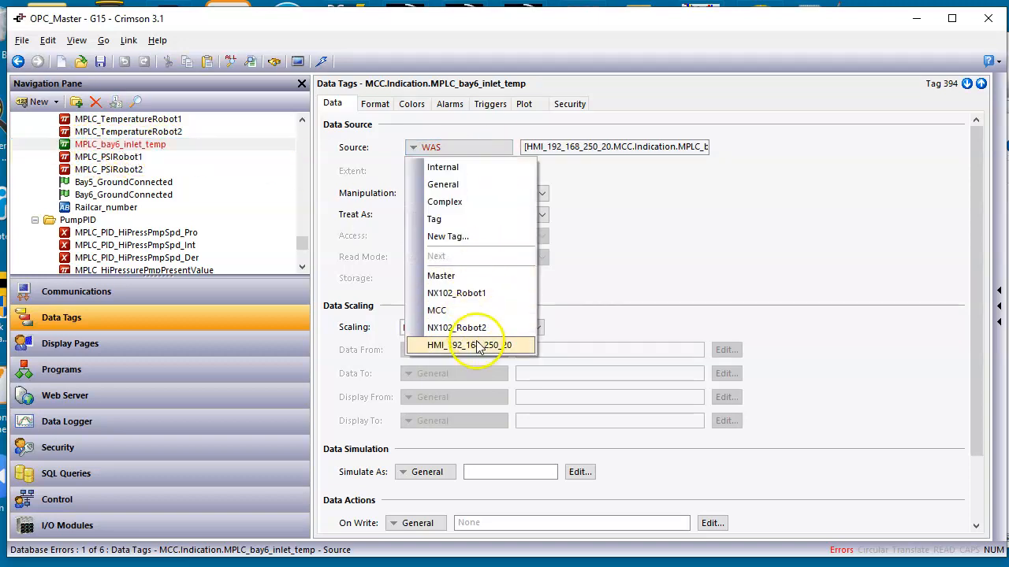
click(479, 345)
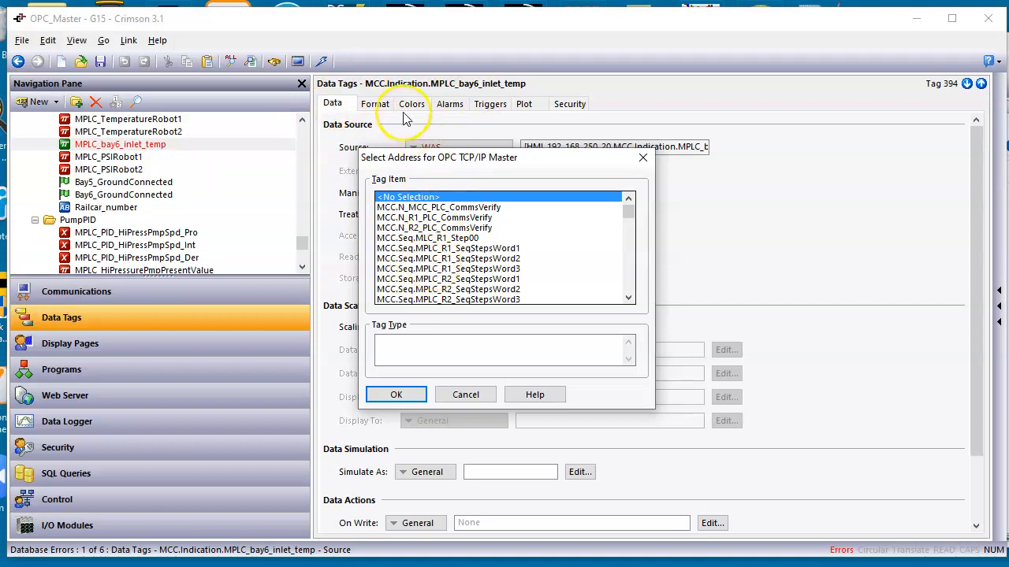
scroll(481, 254, down, 3)
scroll(481, 253, down, 10)
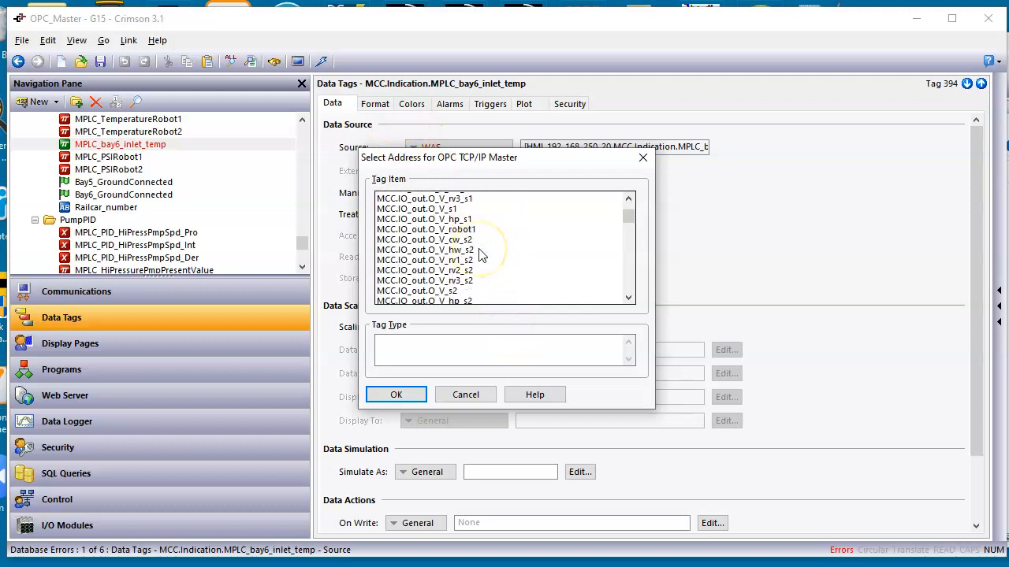
scroll(476, 262, down, 12)
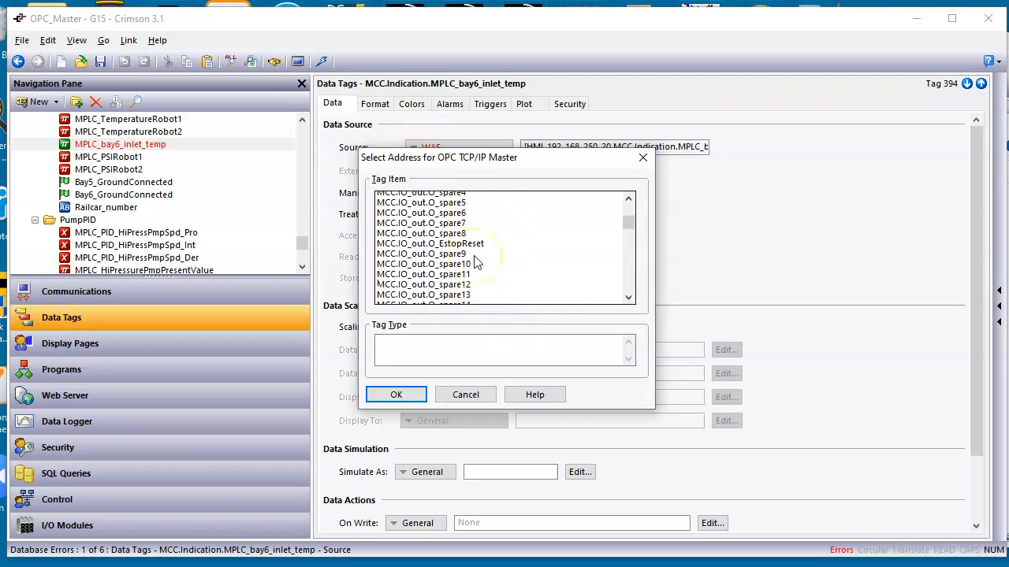
scroll(477, 263, down, 12)
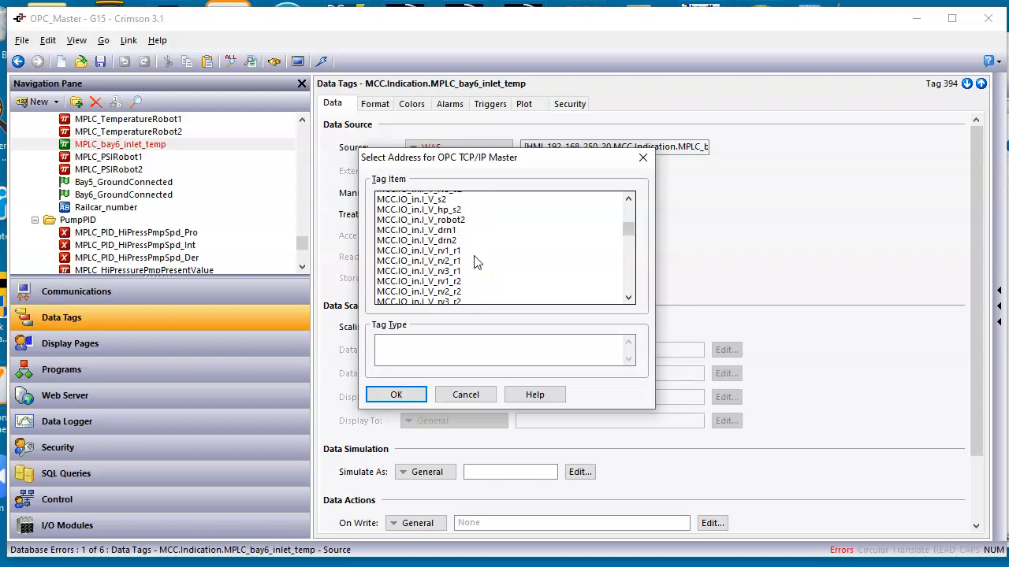
scroll(477, 263, down, 12)
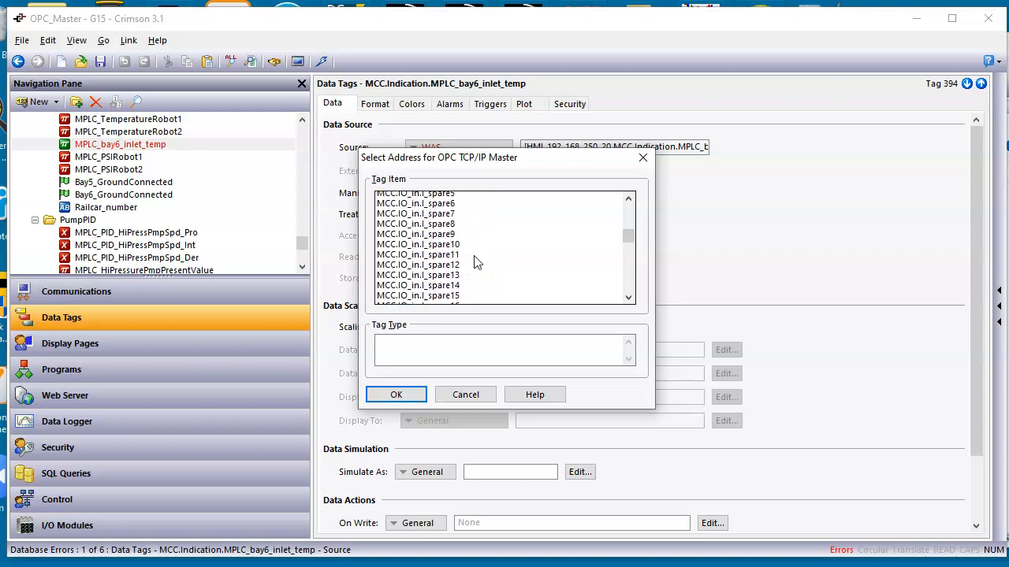
scroll(477, 263, down, 9)
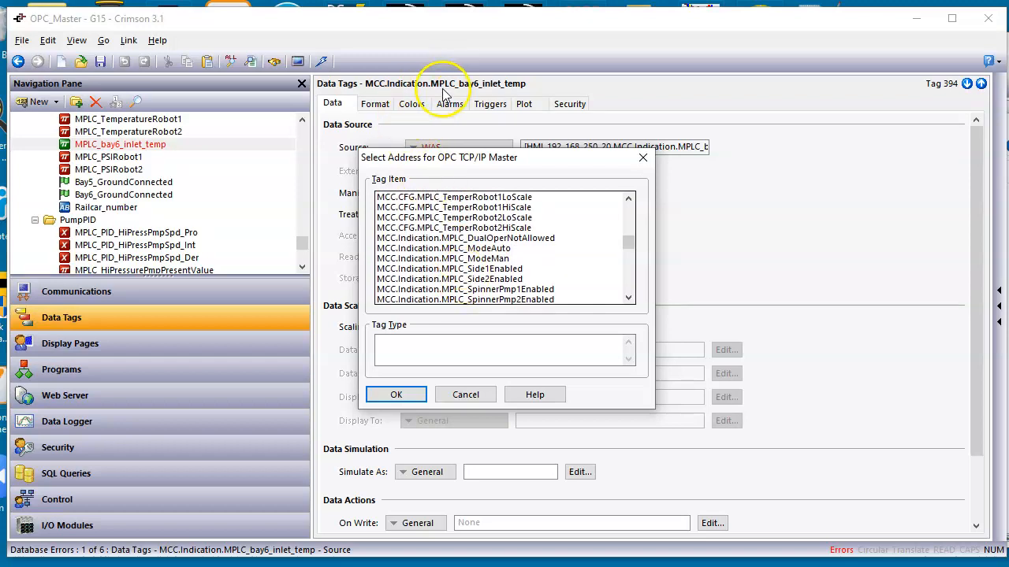
Search the MCC.Indication tags for a match to MPLC_bay6_inlet_temp and leave the address selection without choosing one.
click(487, 269)
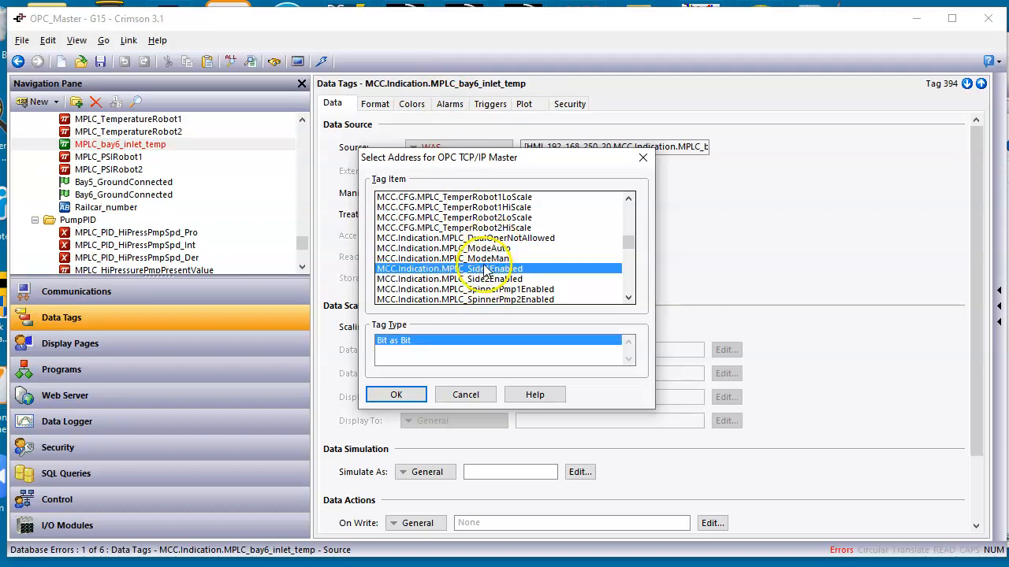
scroll(486, 271, down, 3)
scroll(495, 284, down, 2)
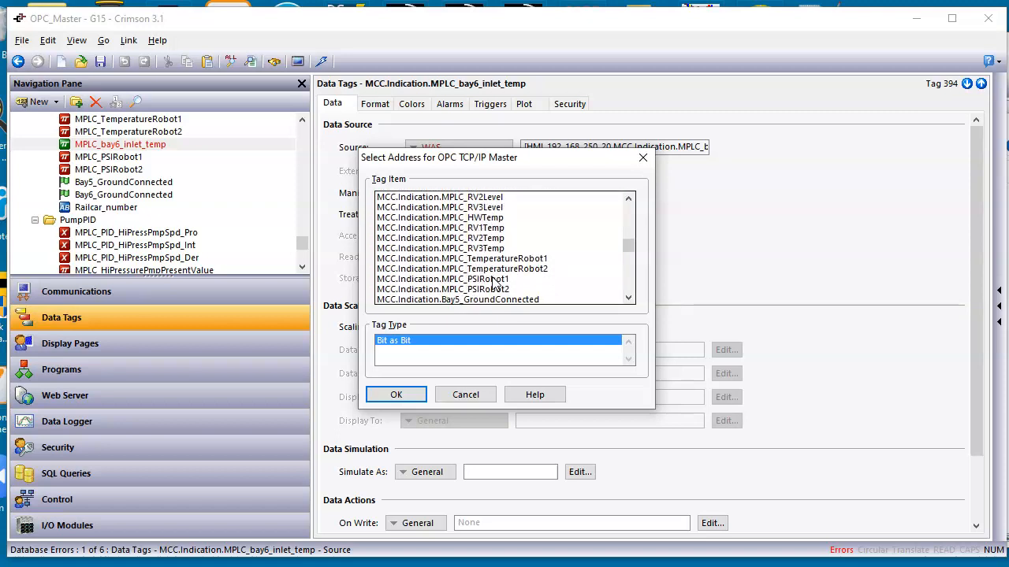
scroll(495, 284, down, 1)
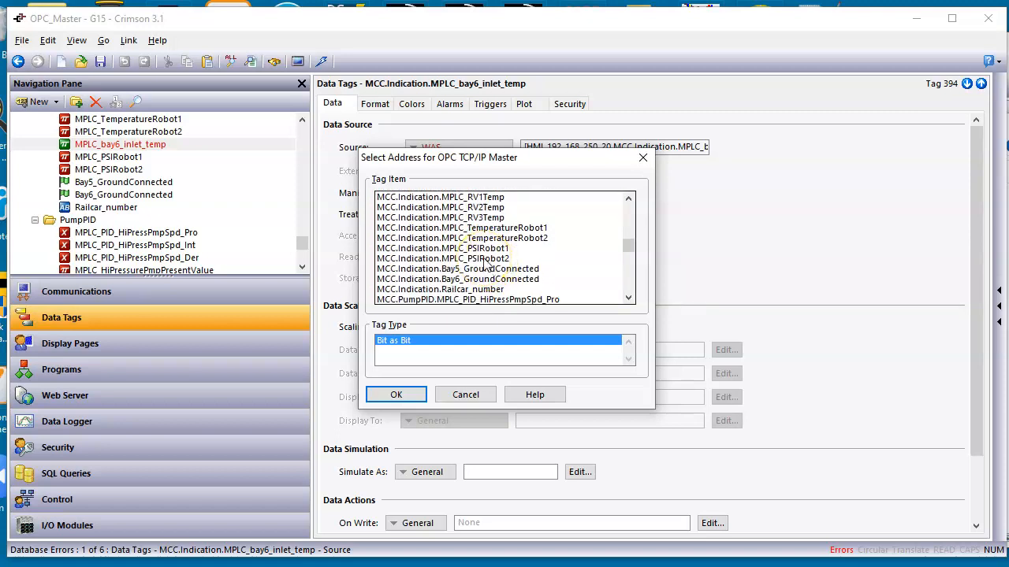
scroll(486, 265, up, 3)
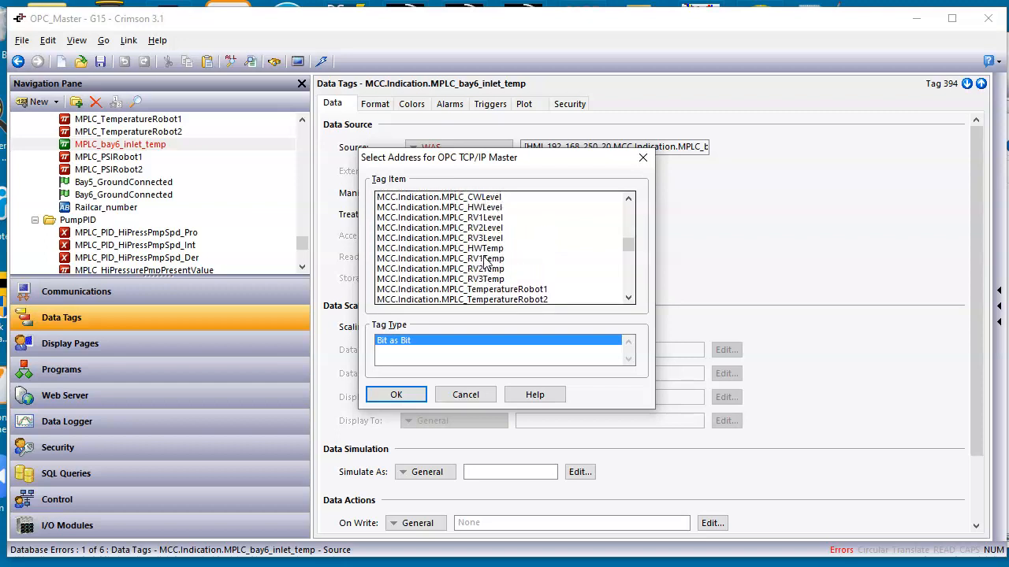
scroll(485, 266, up, 1)
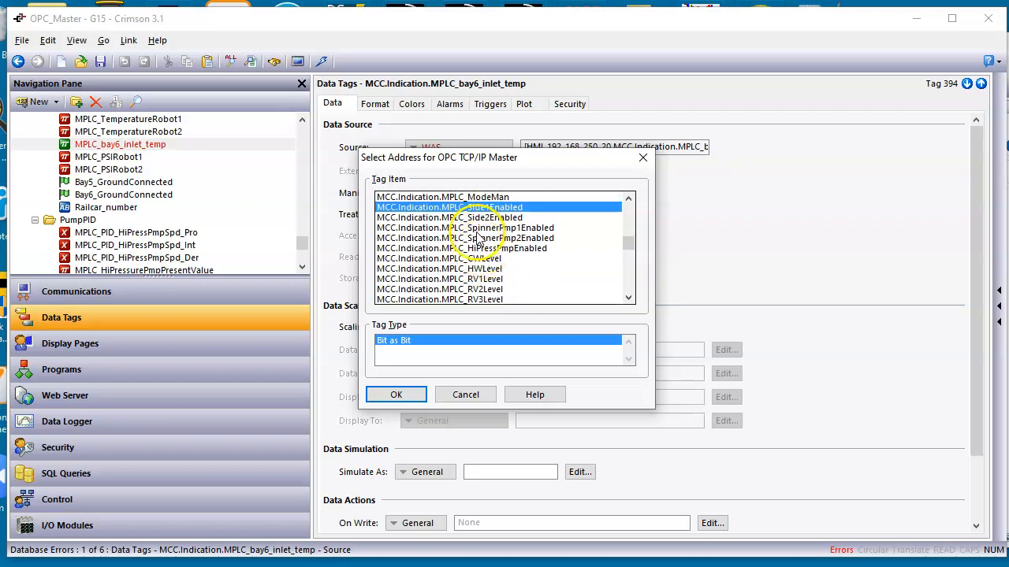
scroll(478, 239, up, 1)
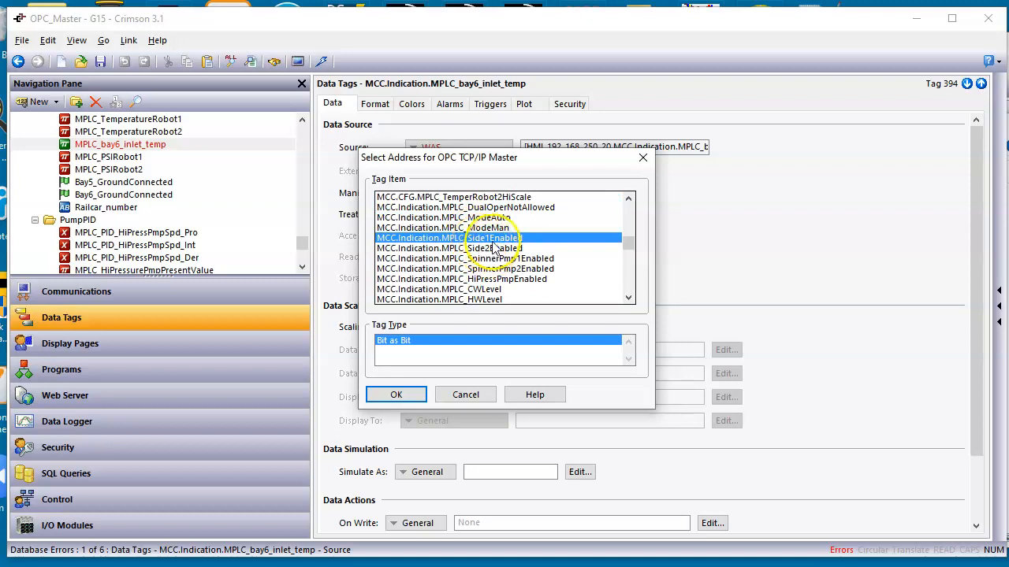
scroll(493, 251, up, 1)
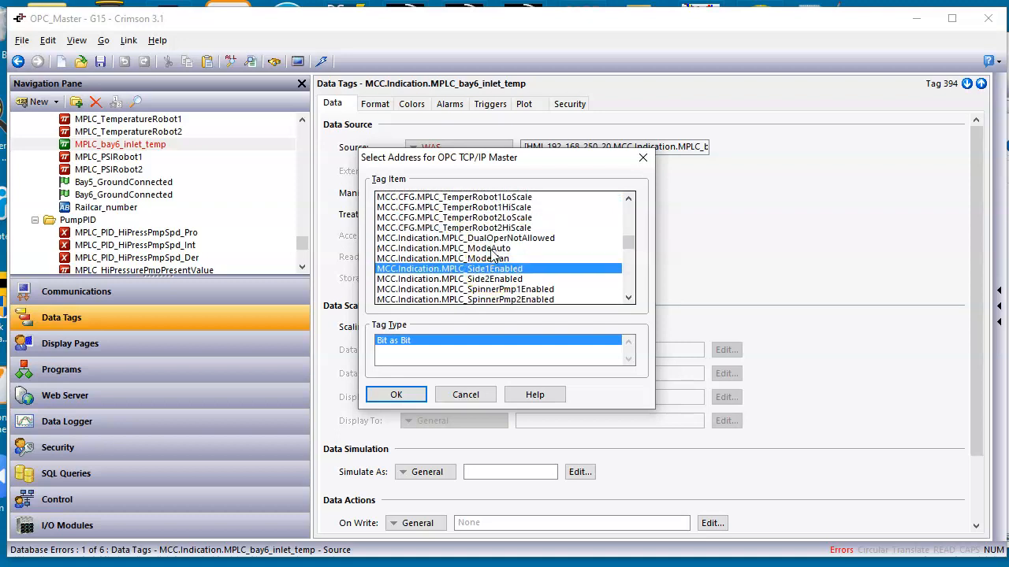
scroll(493, 252, down, 1)
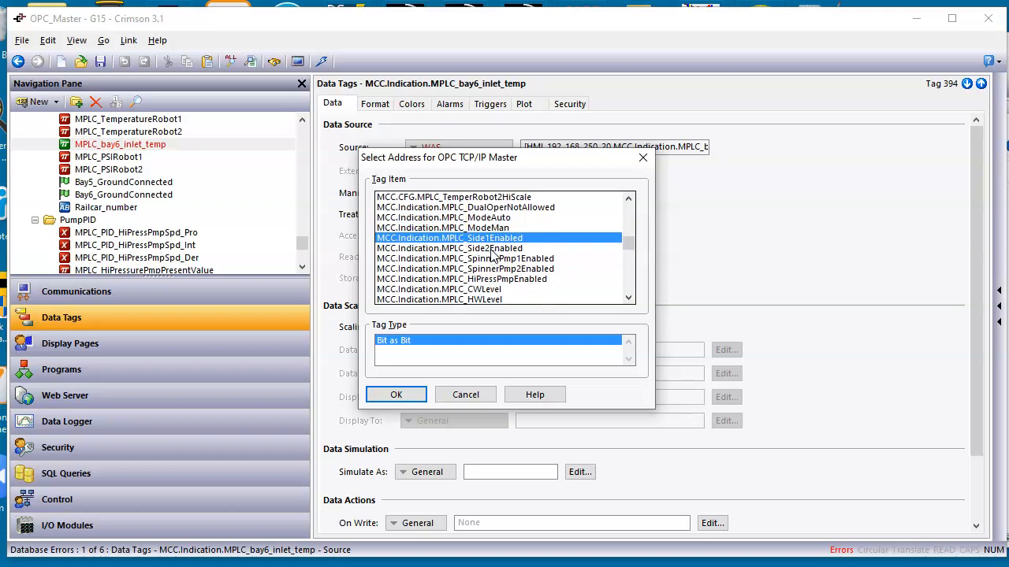
click(503, 239)
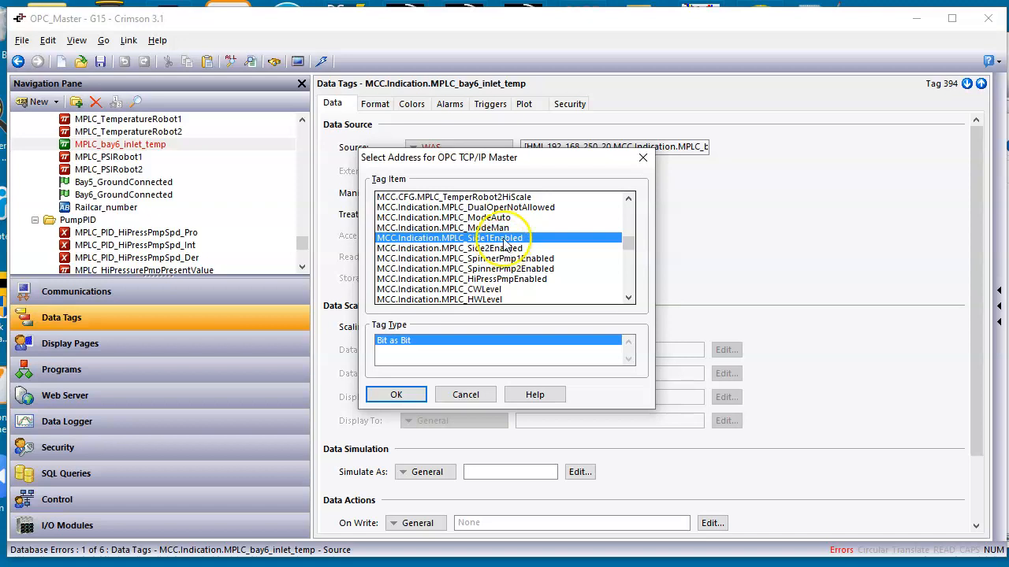
scroll(504, 250, up, 1)
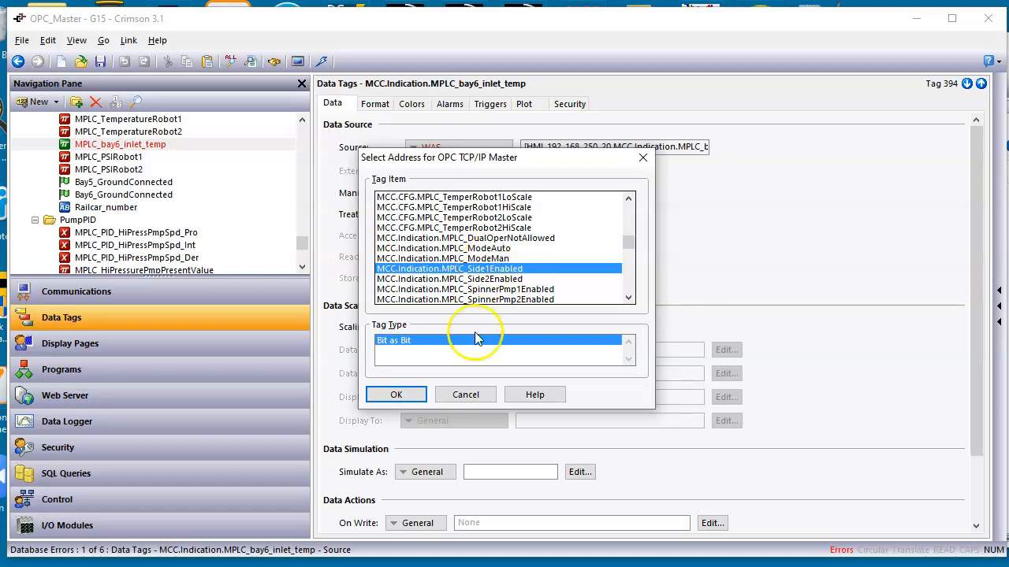
click(465, 394)
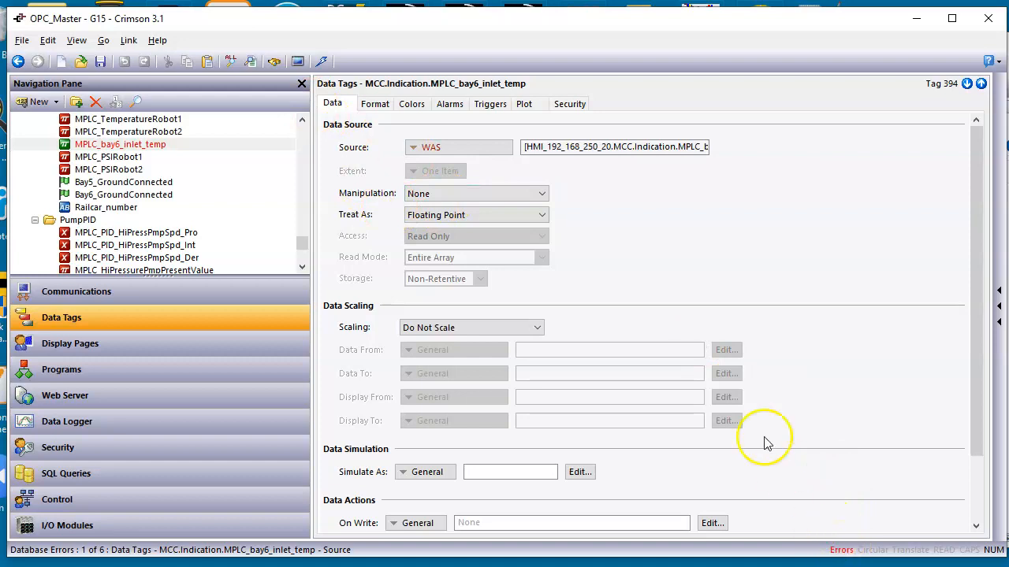
List the database errors and inspect the Minimum Value error of the MPLC_PID_HiPressPmpSpd_Pro tag.
click(251, 63)
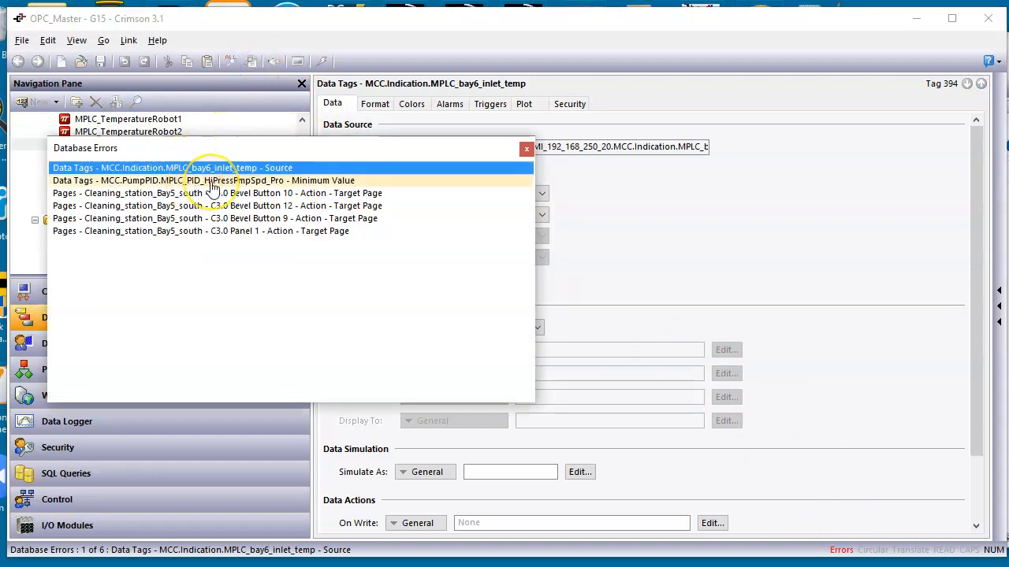
click(213, 183)
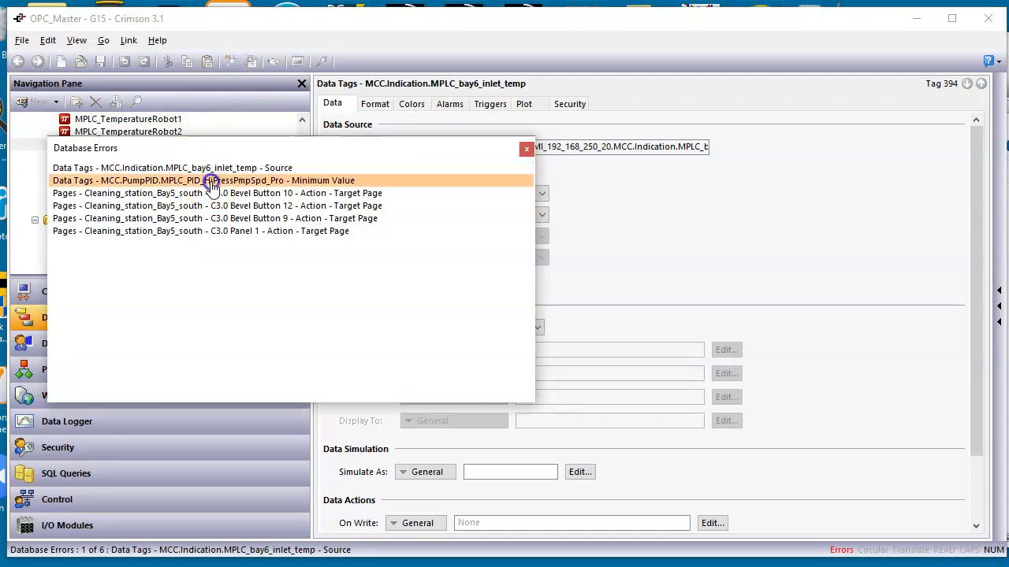
click(526, 150)
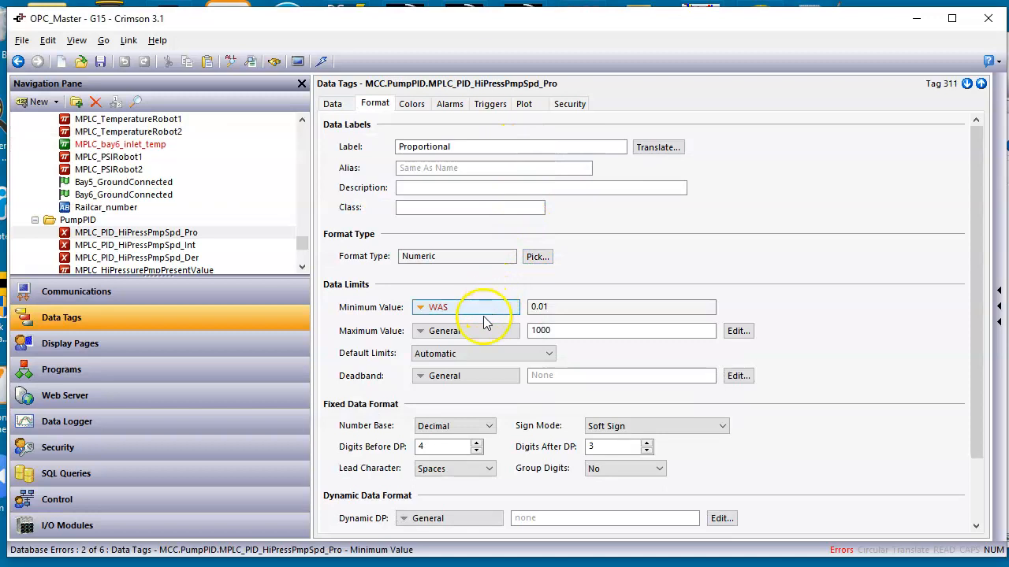
click(548, 329)
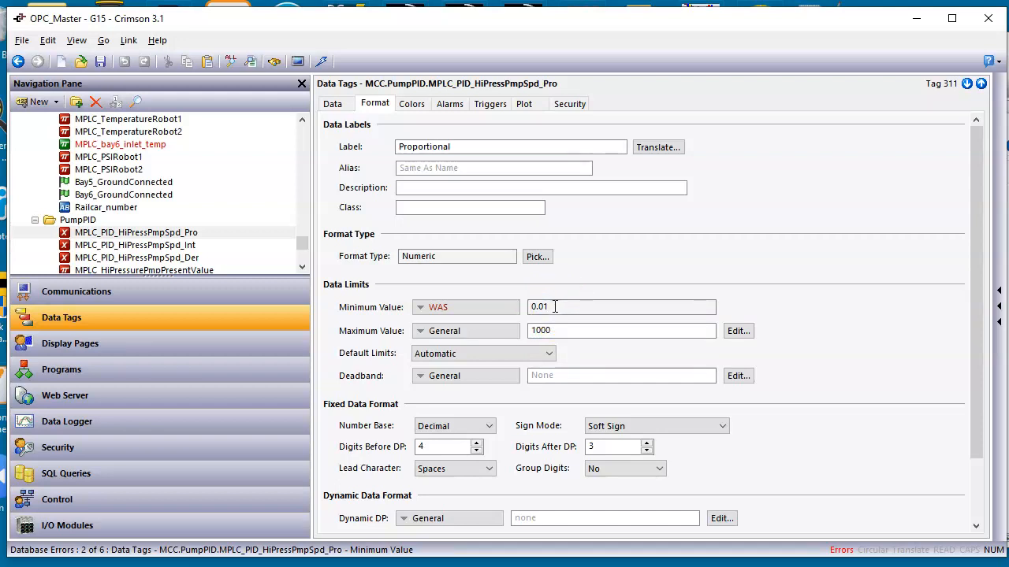
List the database errors again and reopen the Minimum Value error of the MPLC_PID_HiPressPmpSpd_Pro tag.
click(175, 147)
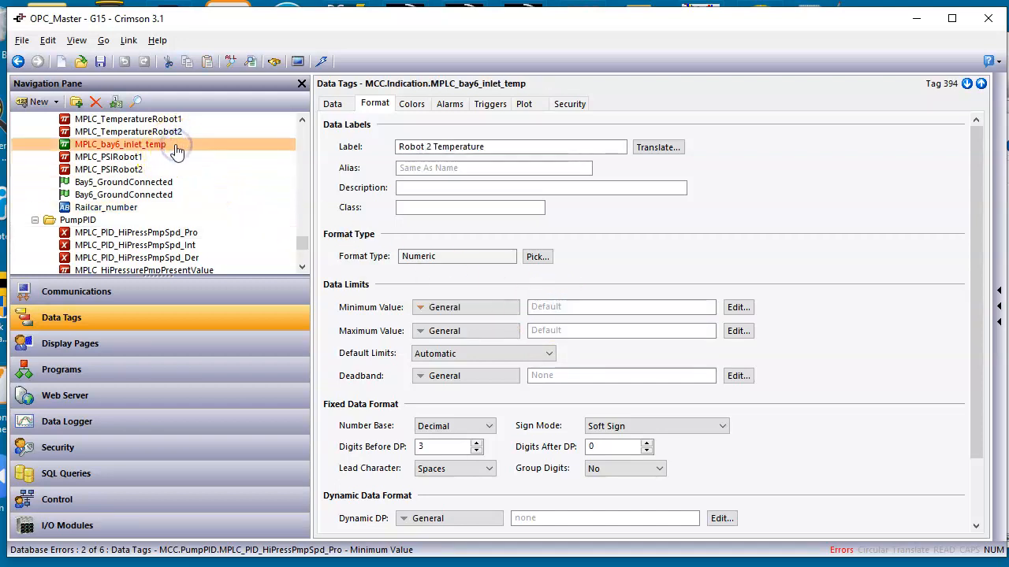
click(175, 148)
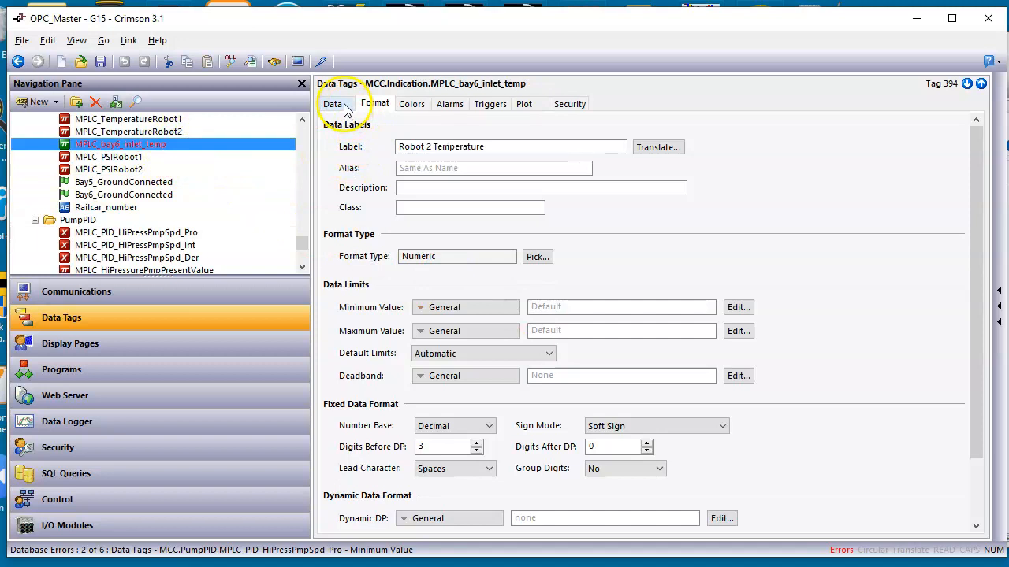
click(249, 66)
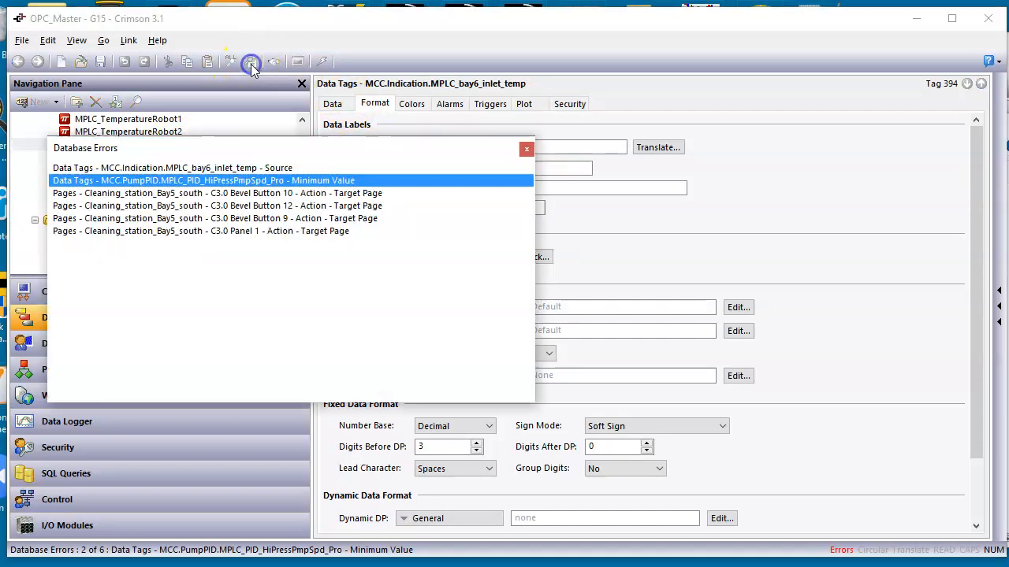
double_click(270, 182)
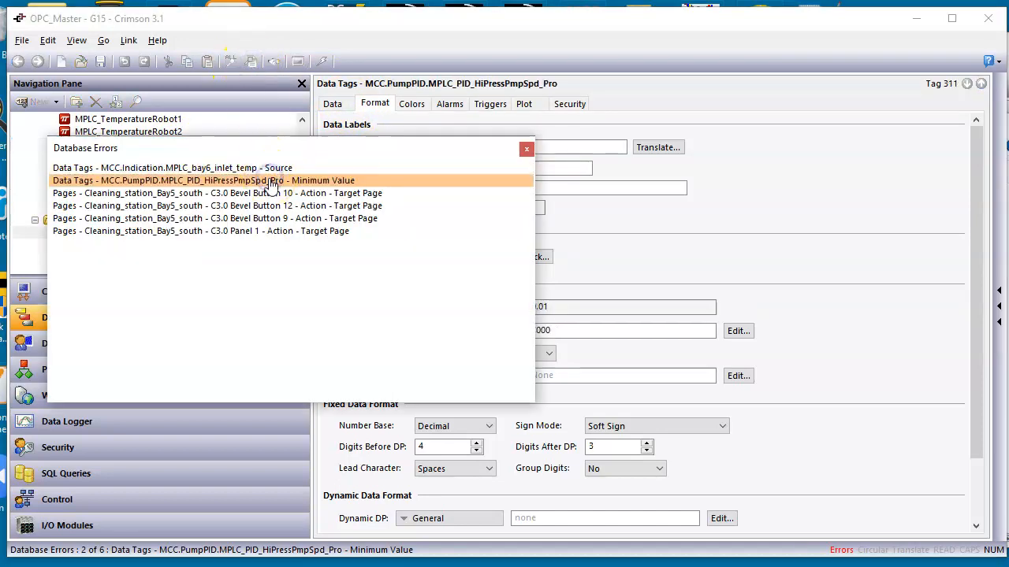
click(526, 148)
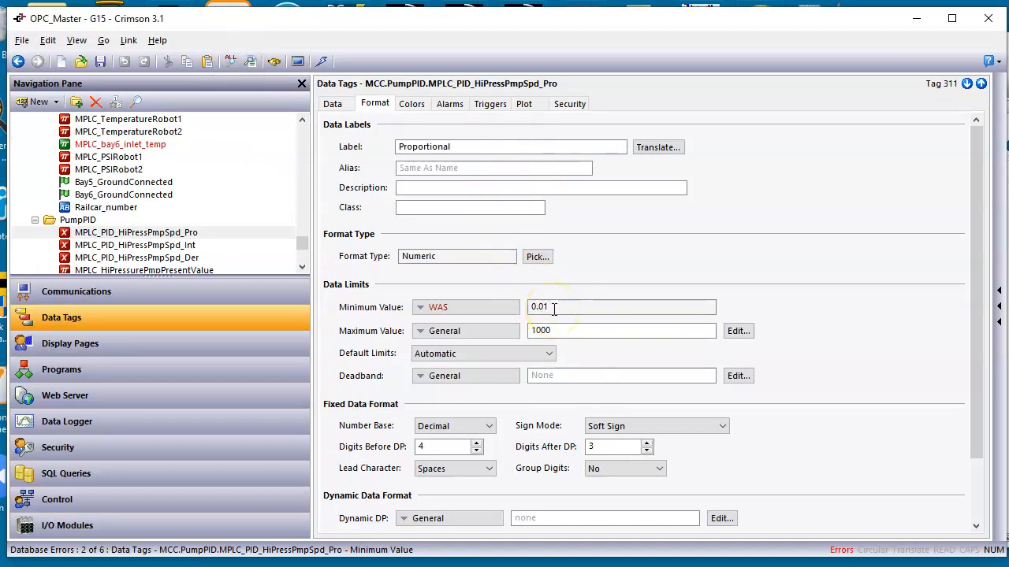
Check the data source of MPLC_PID_HiPressPmpSpd_Pro and return to its format settings with the data limits.
click(334, 104)
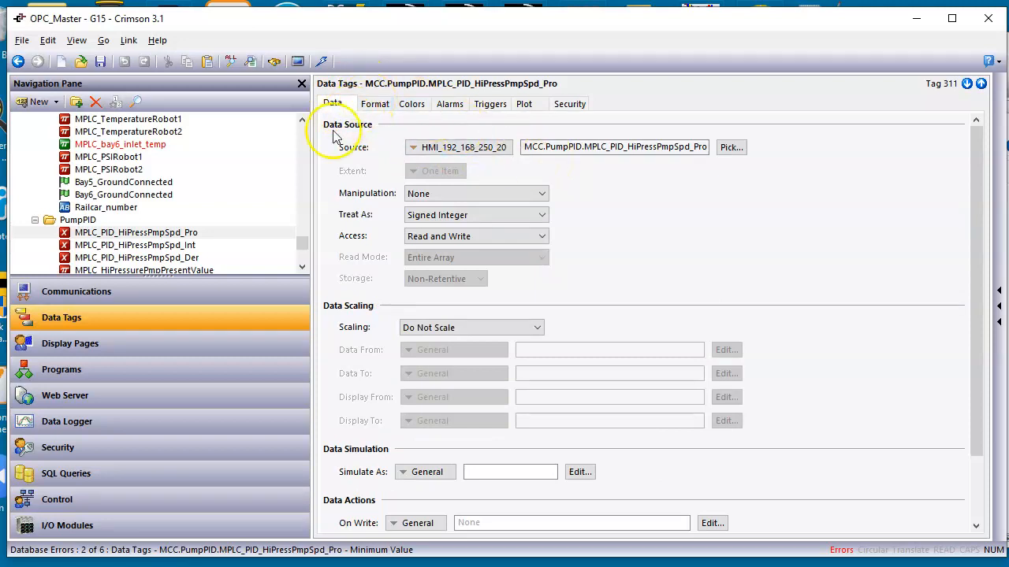
click(369, 107)
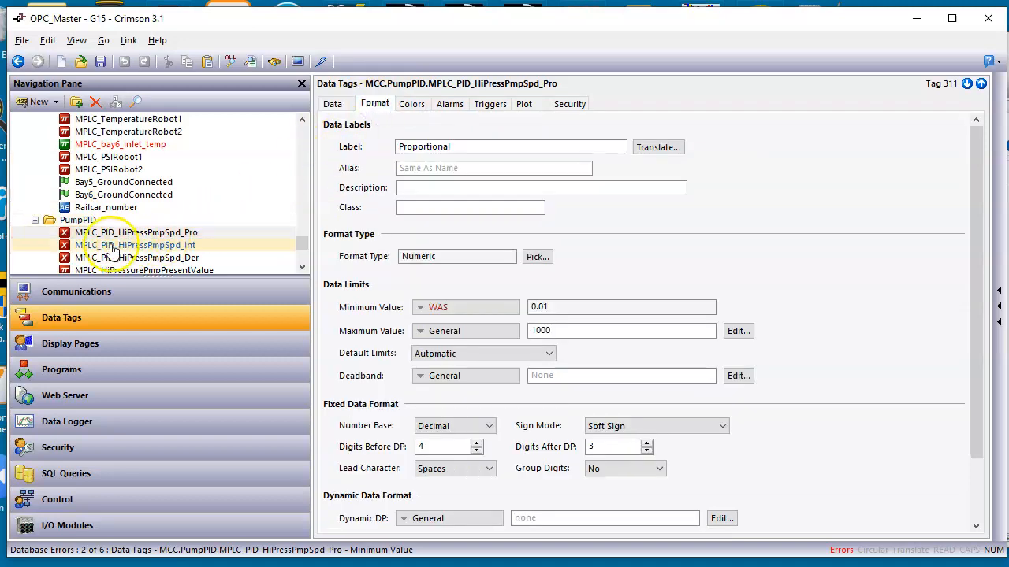
click(232, 236)
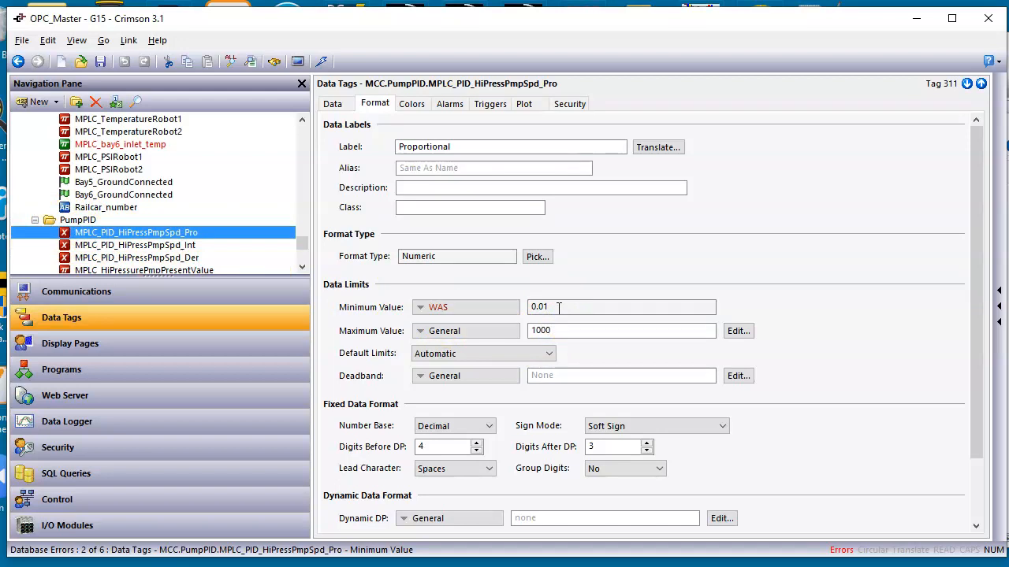
Switch the Minimum Value of MPLC_PID_HiPressPmpSpd_Pro to a General value and set it to 001.
drag(558, 307, 498, 307)
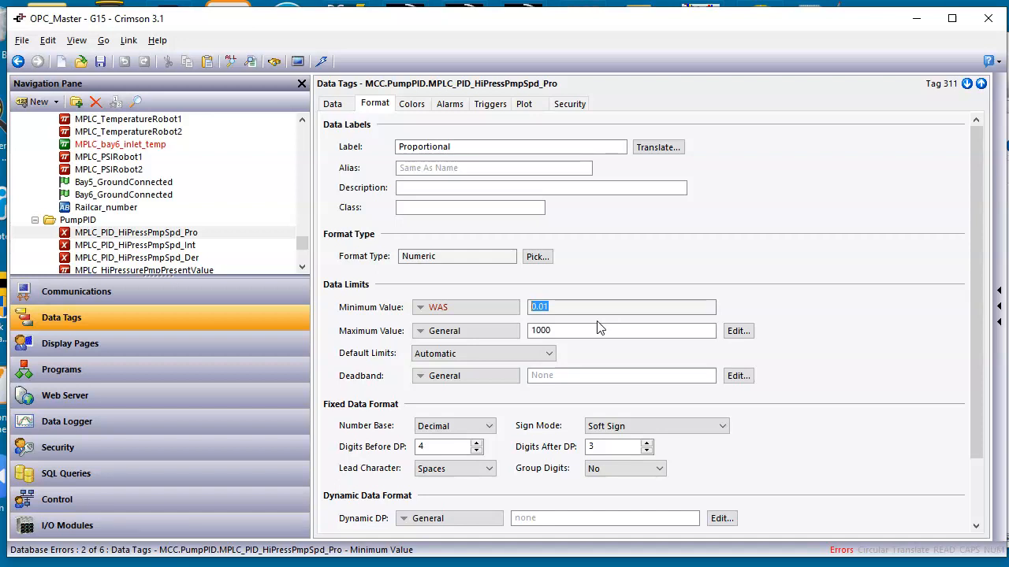
click(507, 307)
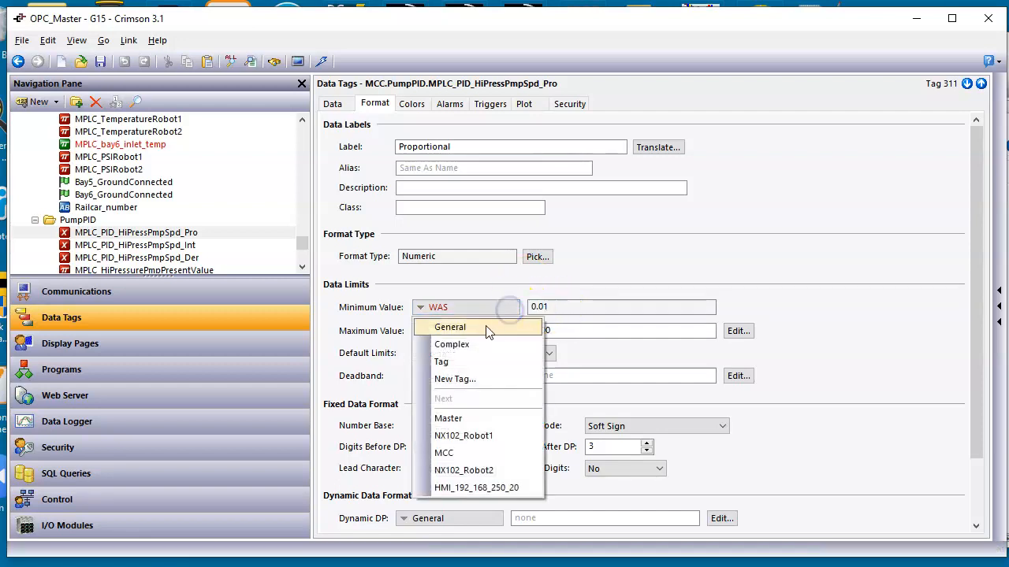
click(486, 329)
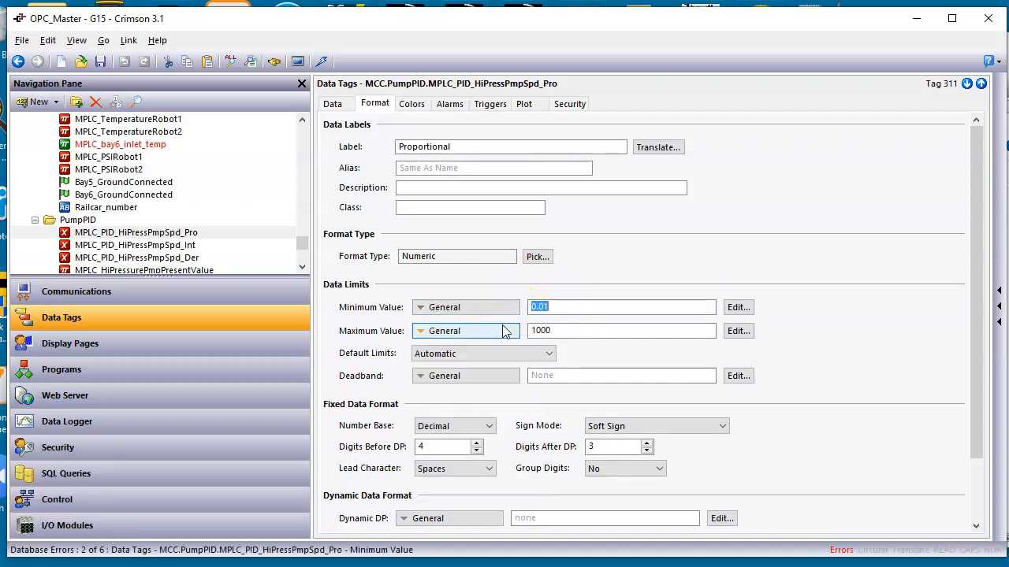
key(Return)
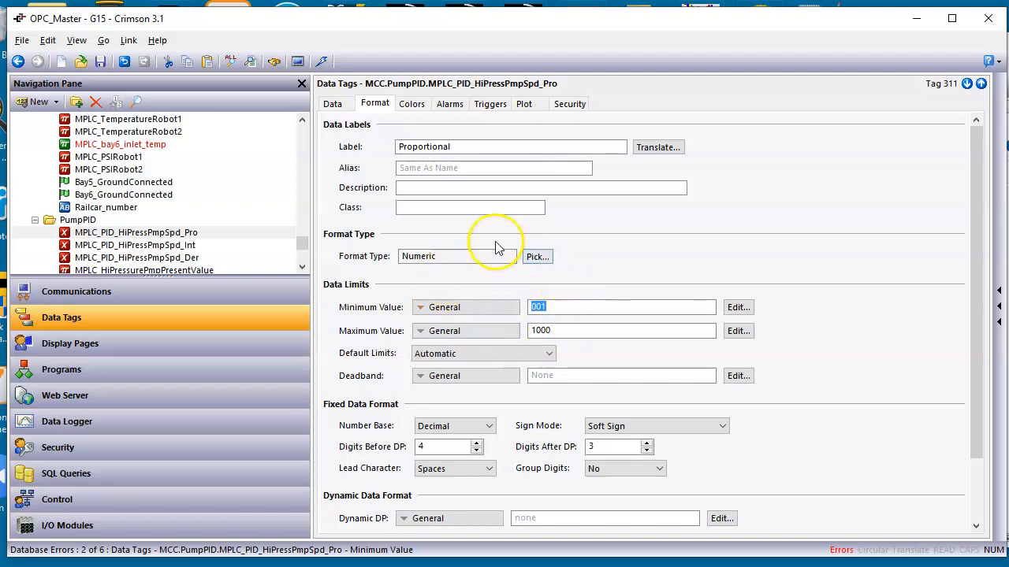
Go to the MPLC_bay6_inlet_temp database error and compare its data source with that of MPLC_PID_HiPressPmpSpd_Pro.
click(840, 549)
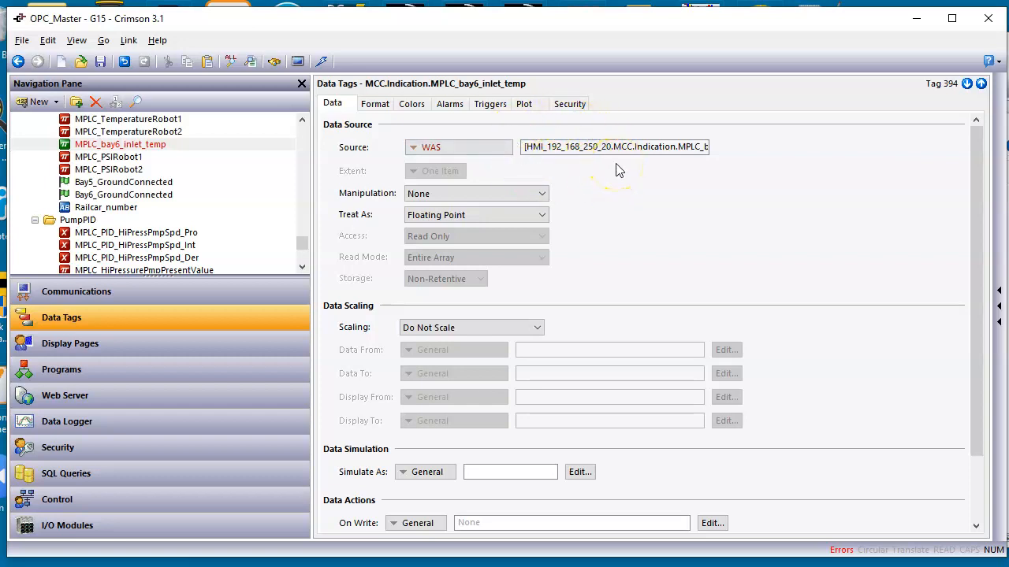
click(271, 149)
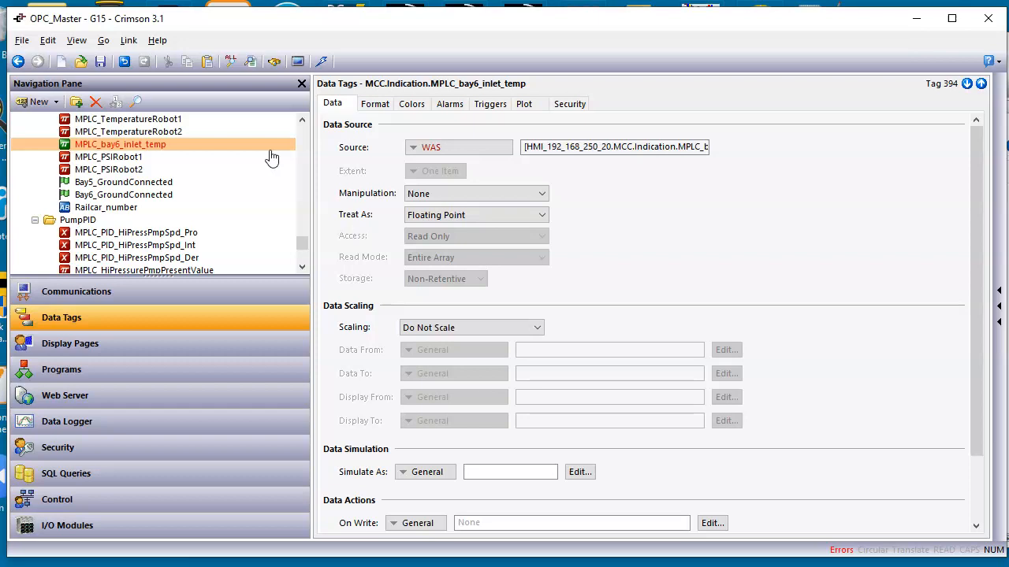
click(140, 232)
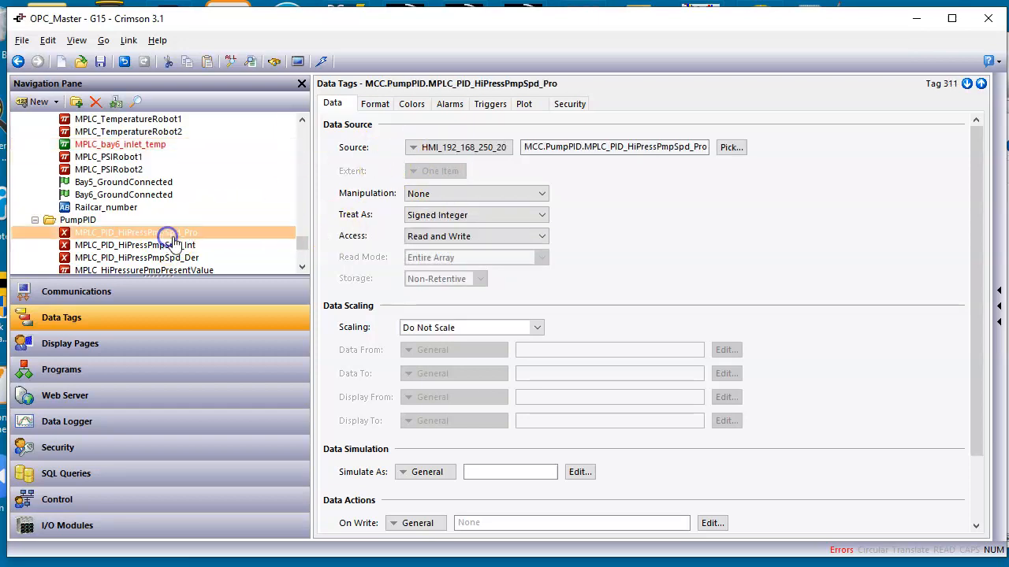
Check the data sources of Bay5_GroundConnected and MPLC_HWLevel in the MCC Indication folder and save the database.
click(191, 182)
scroll(214, 174, up, 4)
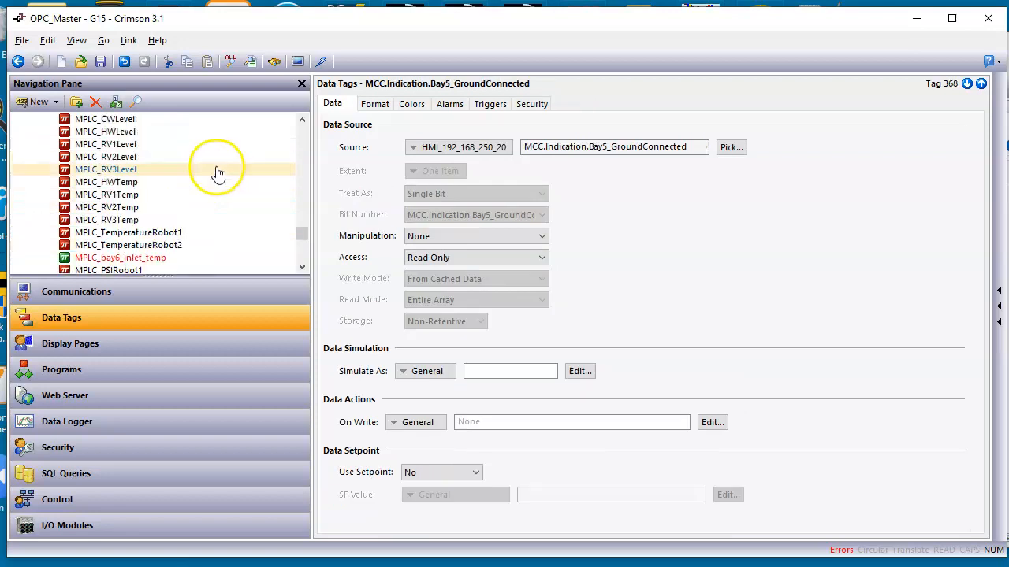
click(178, 171)
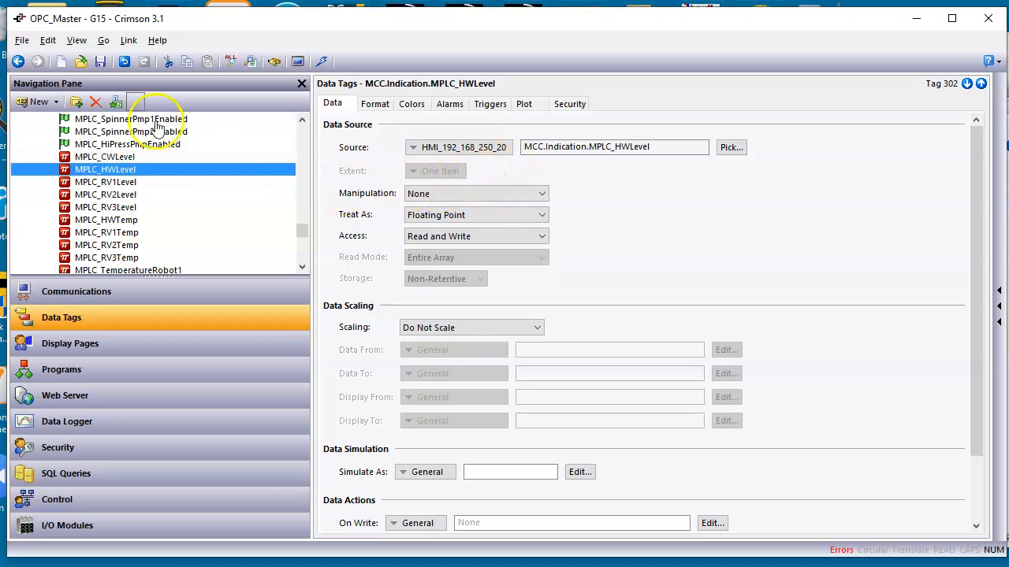
click(102, 62)
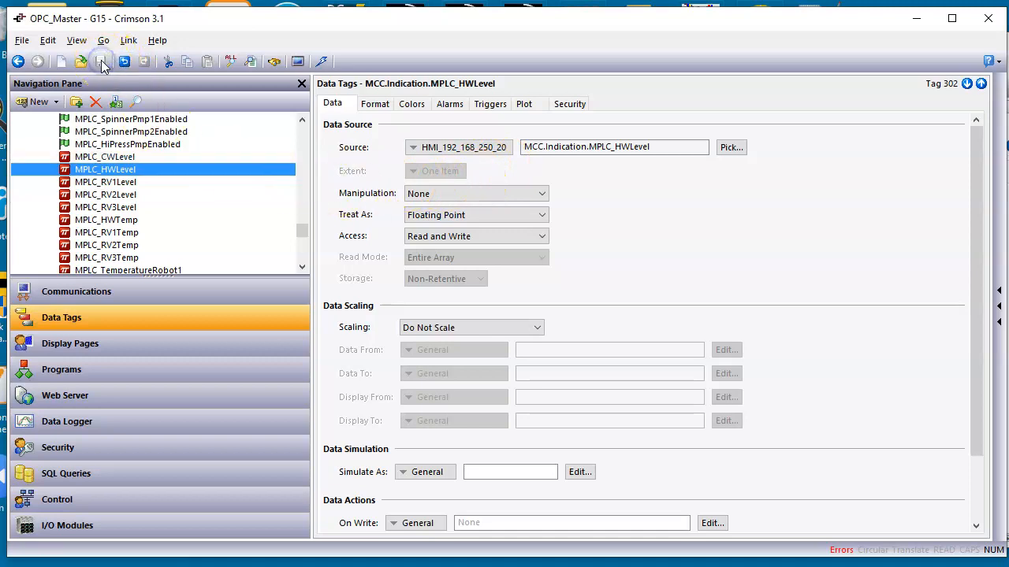